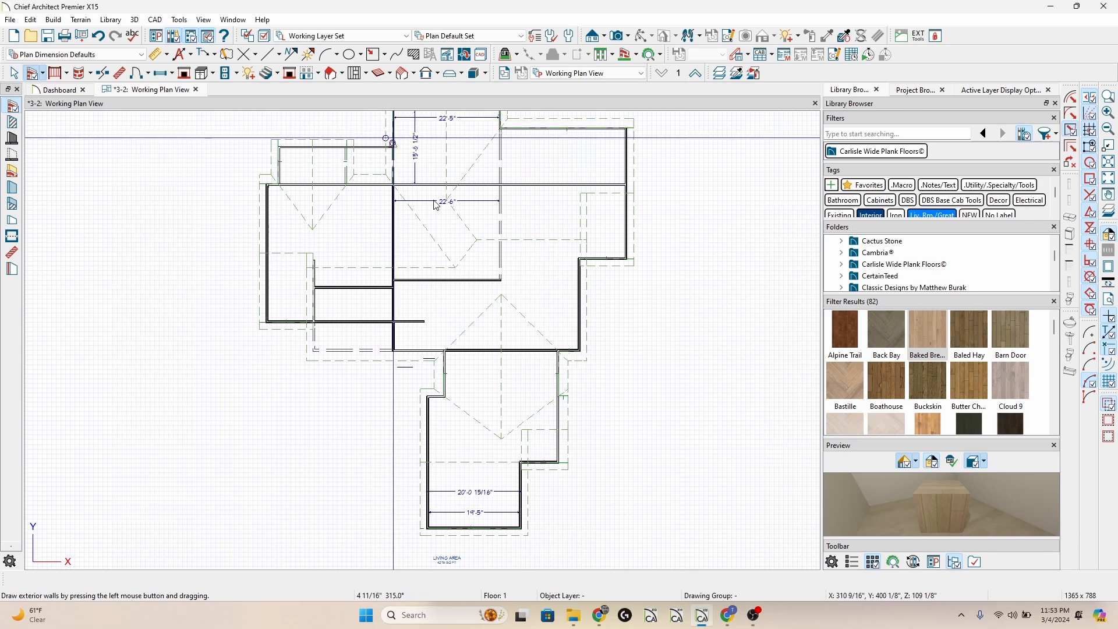
Create a perspective full overview of the house and bring the siding-clad walls into close view.
{"action": "key", "text": "shift+F5"}
{"action": "left_click_drag", "start_coordinate": [496, 351], "coordinate": [443, 307]}
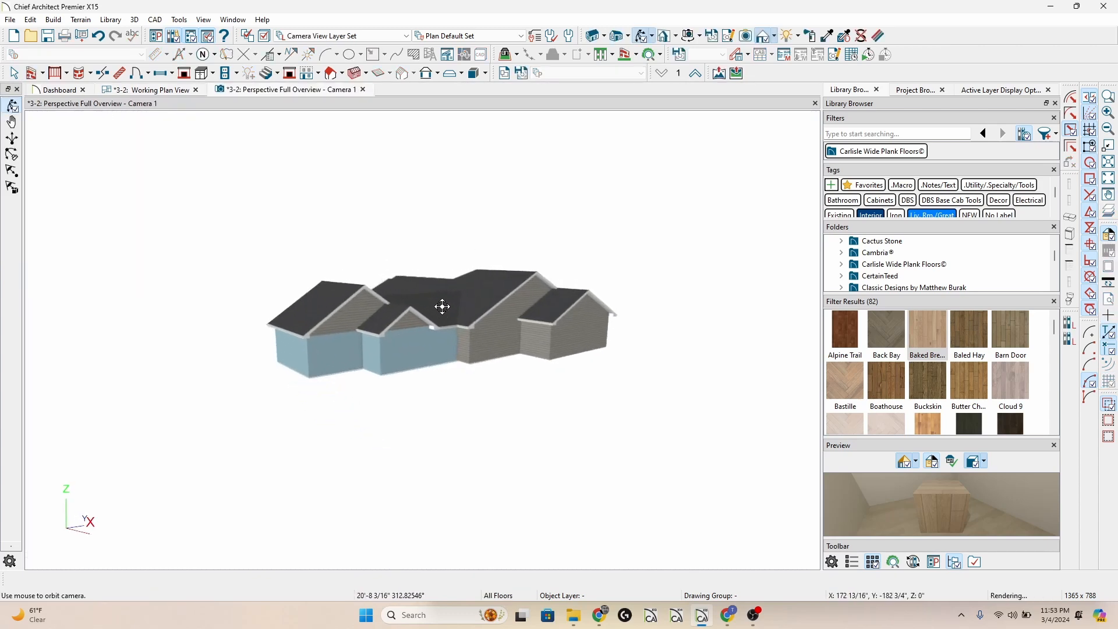
{"action": "scroll", "coordinate": [434, 304], "scroll_direction": "up", "scroll_amount": 5}
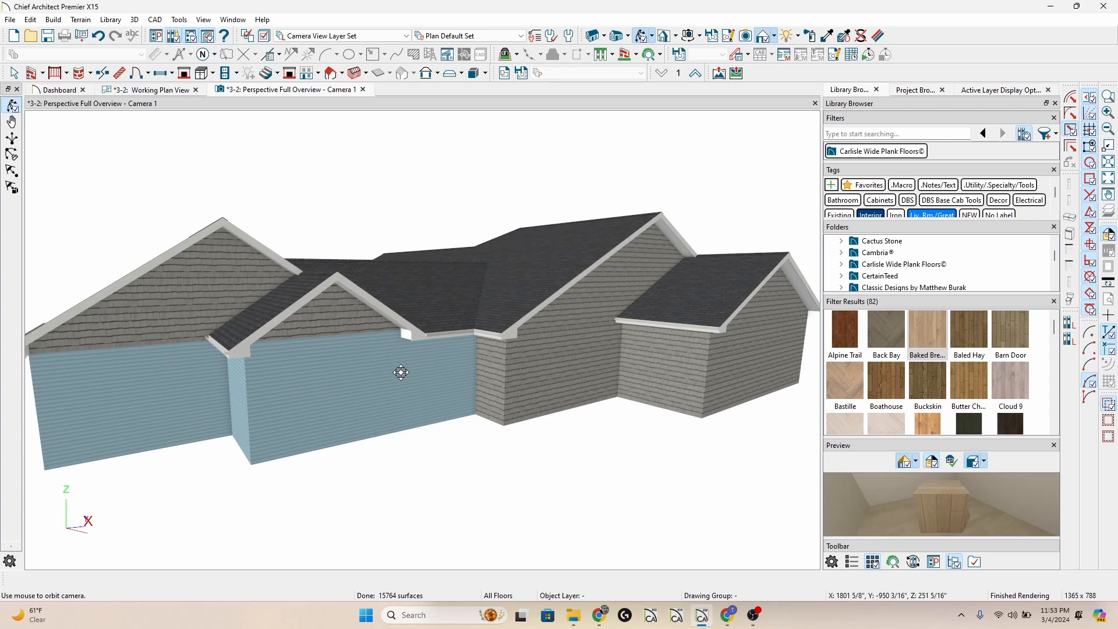
Inspect the blue lap-sided exterior wall's materials and its Siding-4 wall type layer definition.
{"action": "left_click", "coordinate": [400, 373]}
{"action": "double_click", "coordinate": [397, 372]}
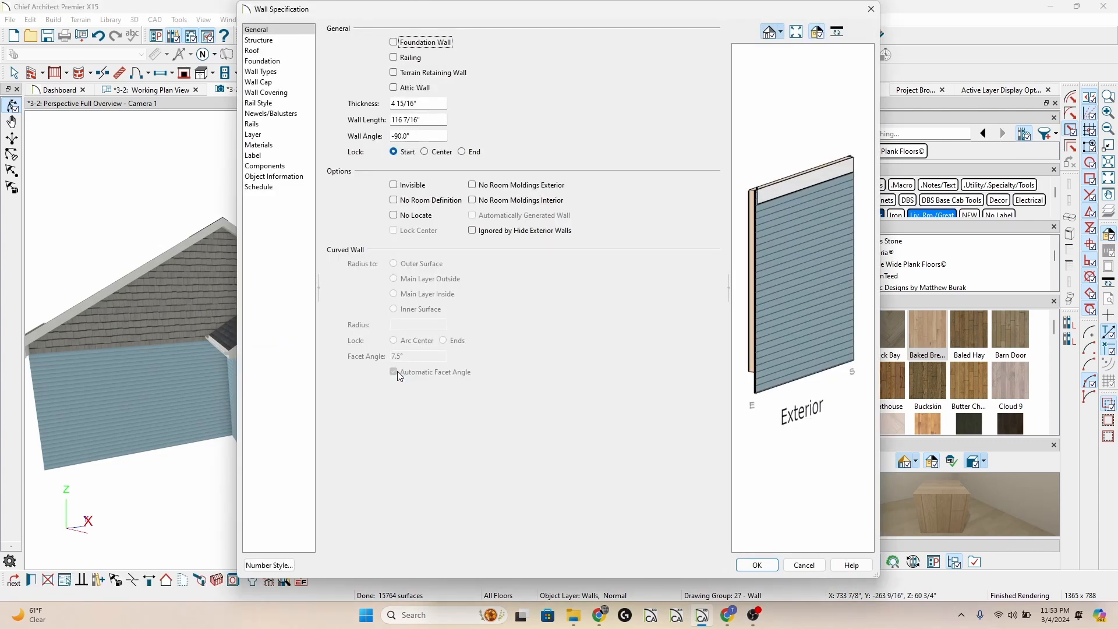
{"action": "left_click", "coordinate": [296, 145]}
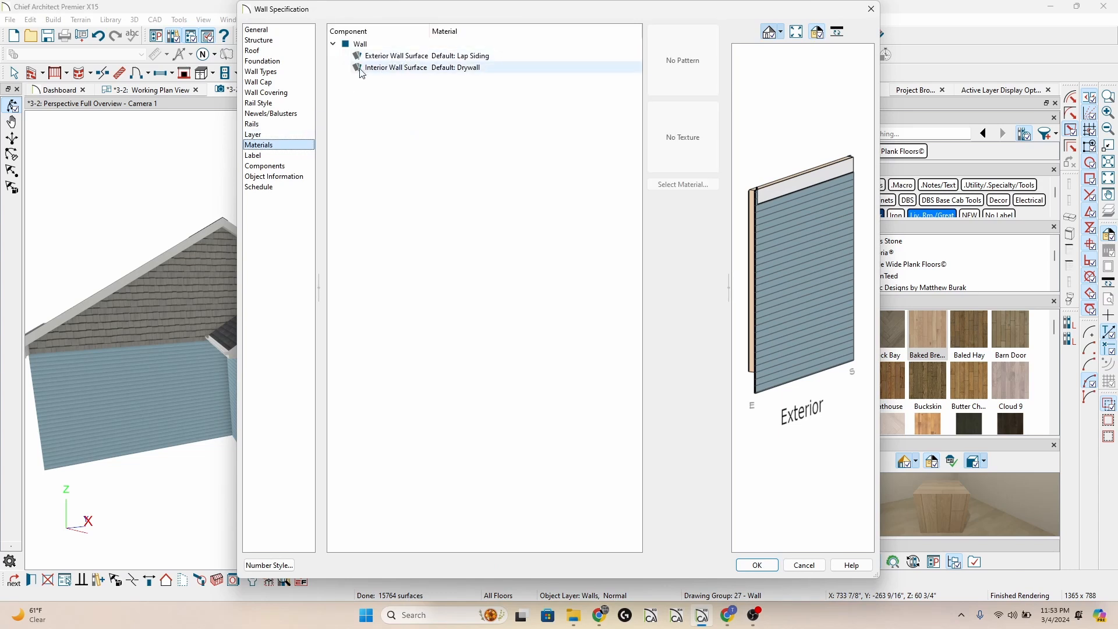
{"action": "left_click", "coordinate": [302, 72]}
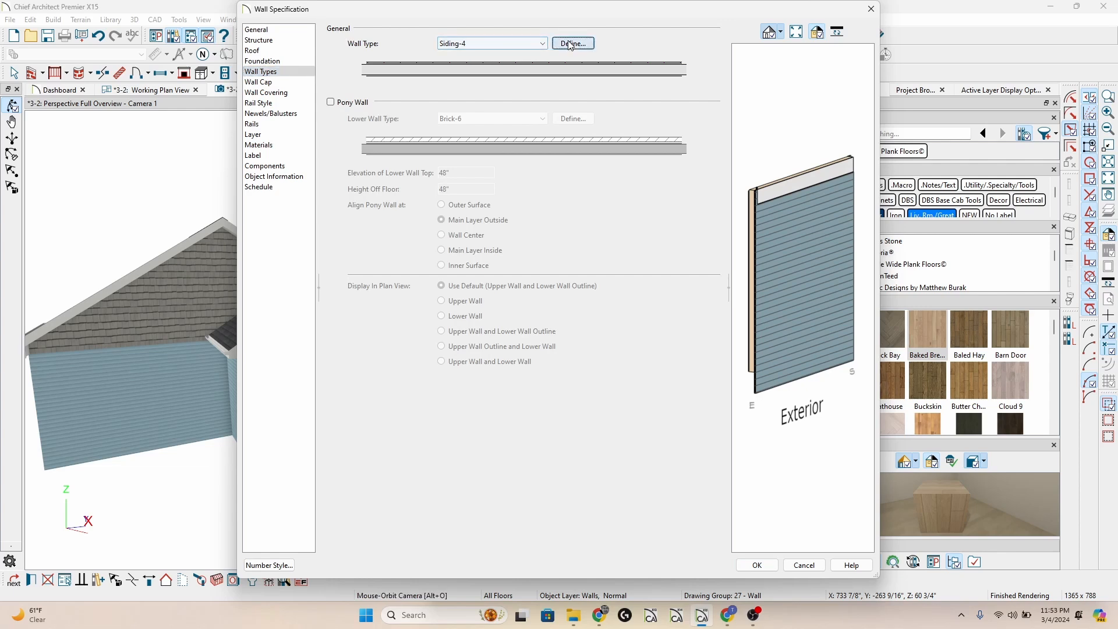
{"action": "left_click", "coordinate": [572, 44]}
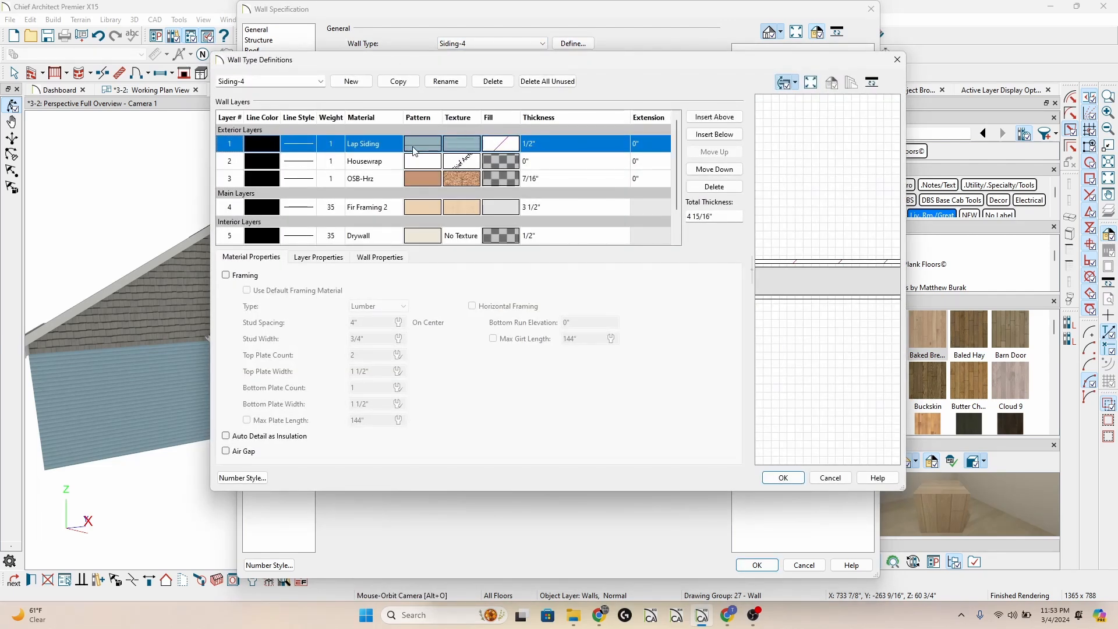
{"action": "key", "text": "Return"}
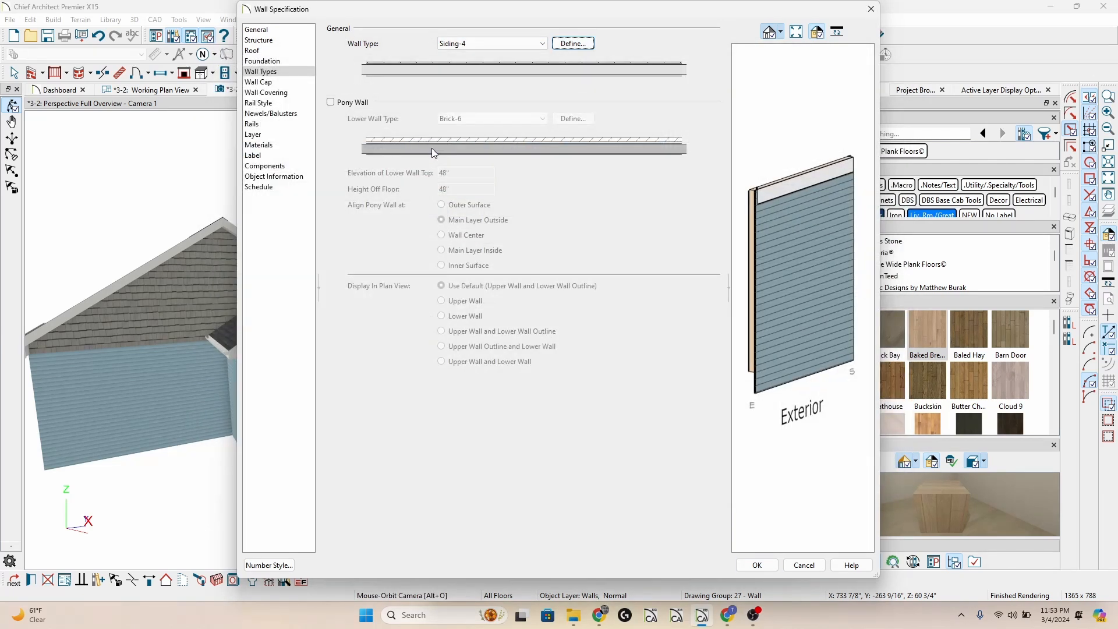
{"action": "key", "text": "Return"}
Check the materials assigned to the attic wall in the gable above the blue lap siding.
{"action": "left_click", "coordinate": [366, 317]}
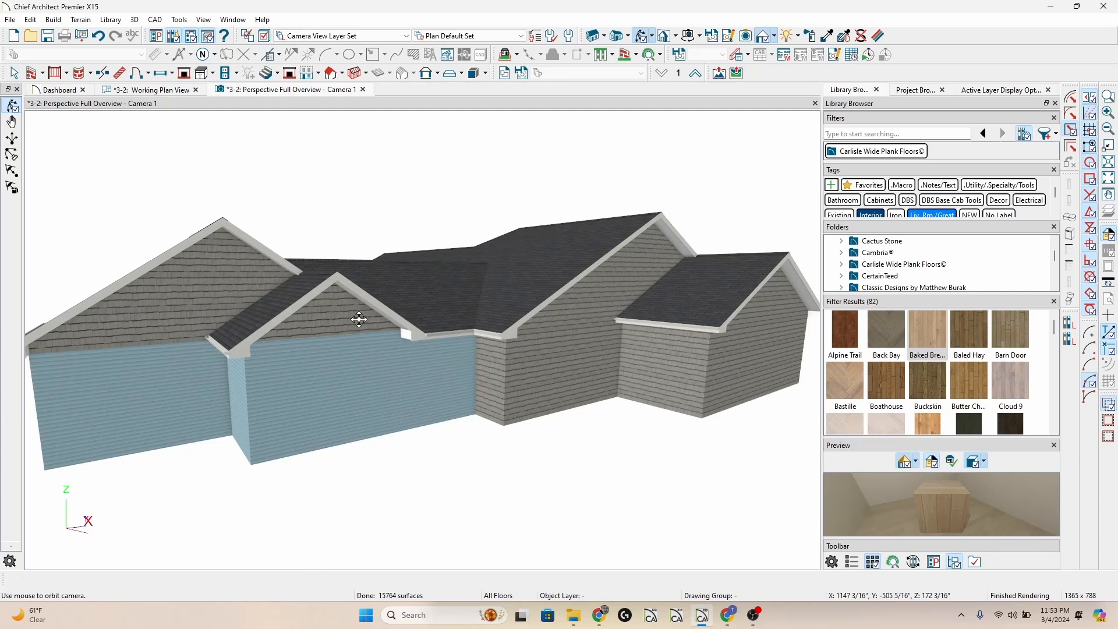
{"action": "double_click", "coordinate": [342, 317]}
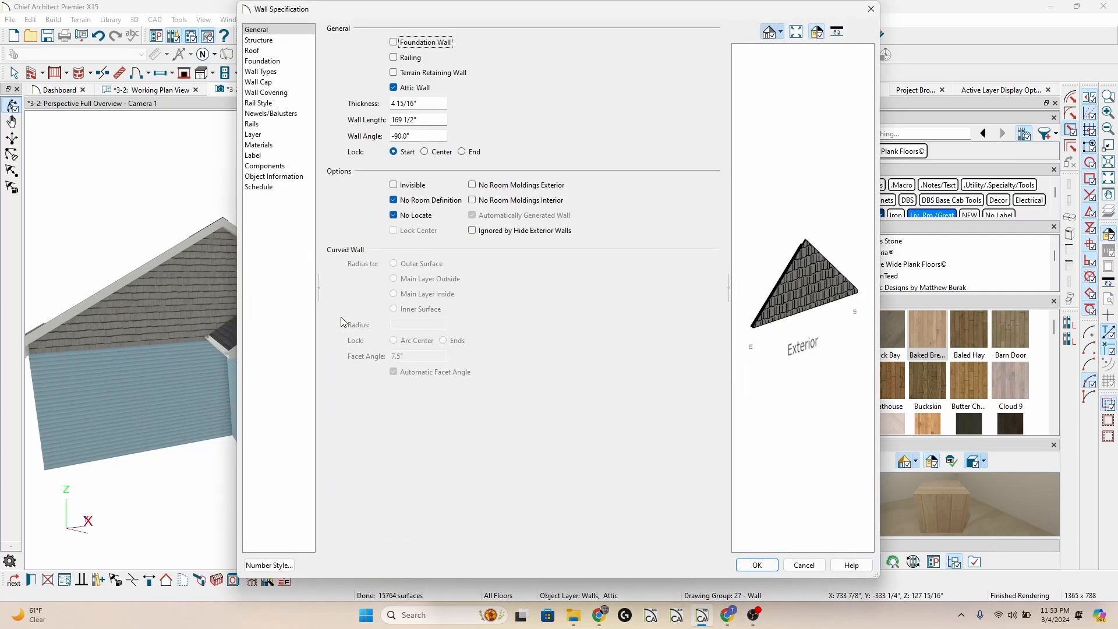
{"action": "left_click", "coordinate": [286, 147]}
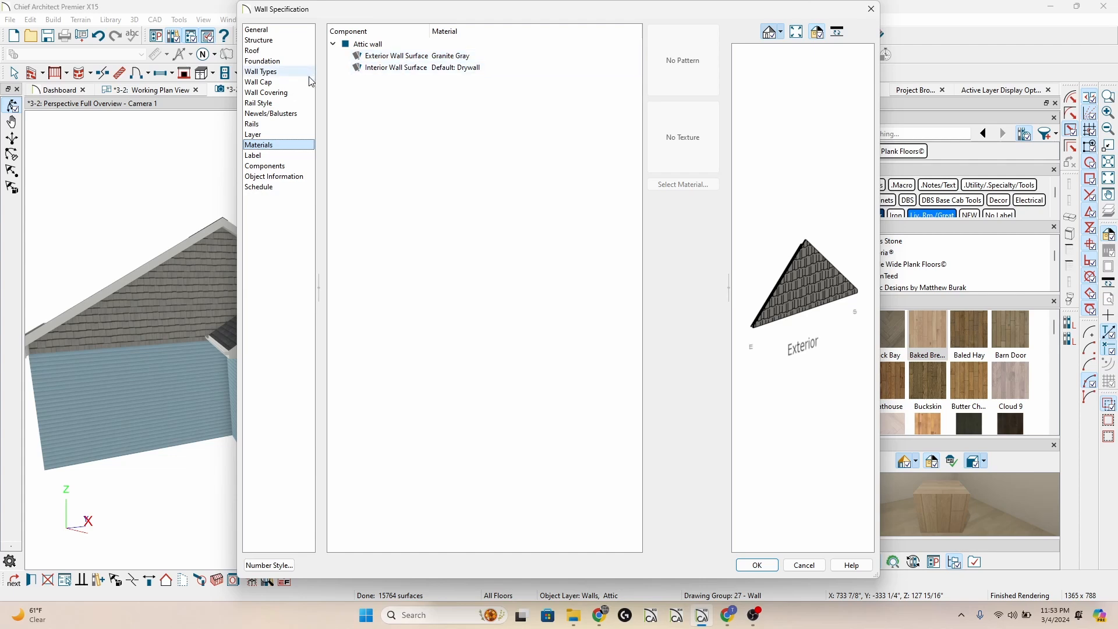
{"action": "key", "text": "Escape"}
{"action": "key", "text": "Escape"}
{"action": "mouse_move", "coordinate": [414, 291]}
{"action": "left_mouse_down"}
{"action": "mouse_move", "coordinate": [464, 292]}
{"action": "mouse_move", "coordinate": [432, 286]}
{"action": "left_mouse_up"}
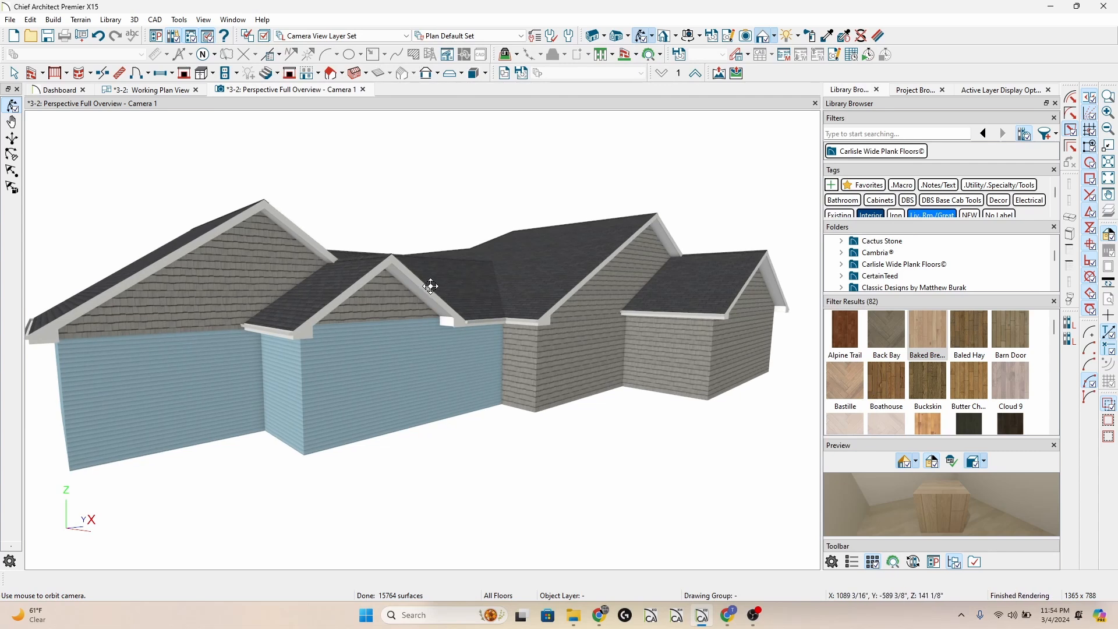
{"action": "left_click_drag", "start_coordinate": [440, 309], "coordinate": [448, 342]}
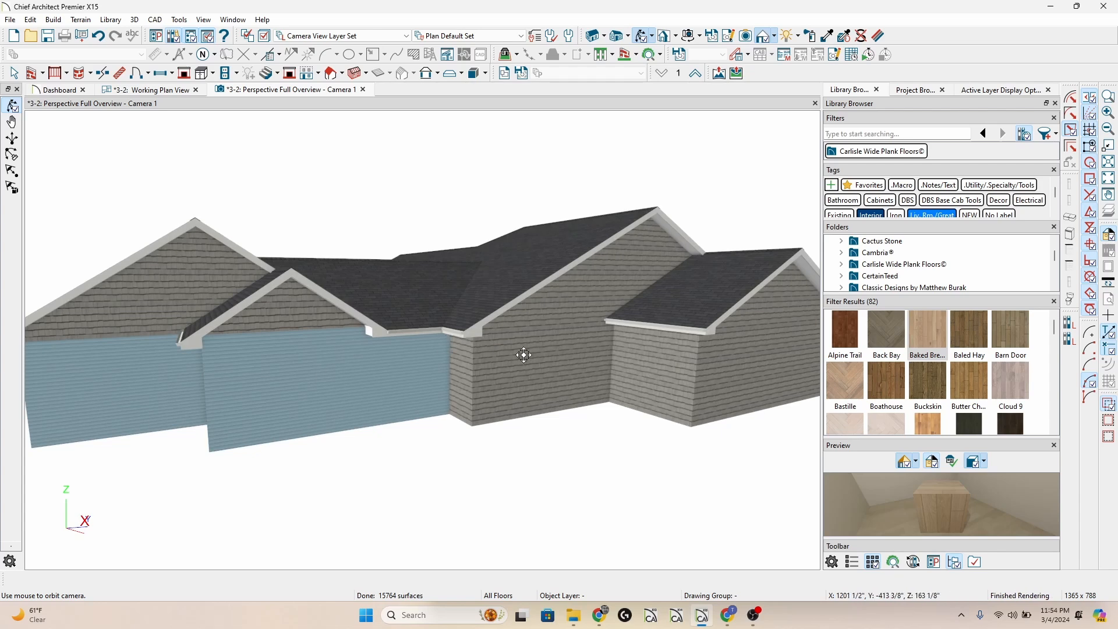
In the working plan view, select all the walls and give them a specified label using the object-specific macro %wall_type%.
{"action": "left_click", "coordinate": [156, 91]}
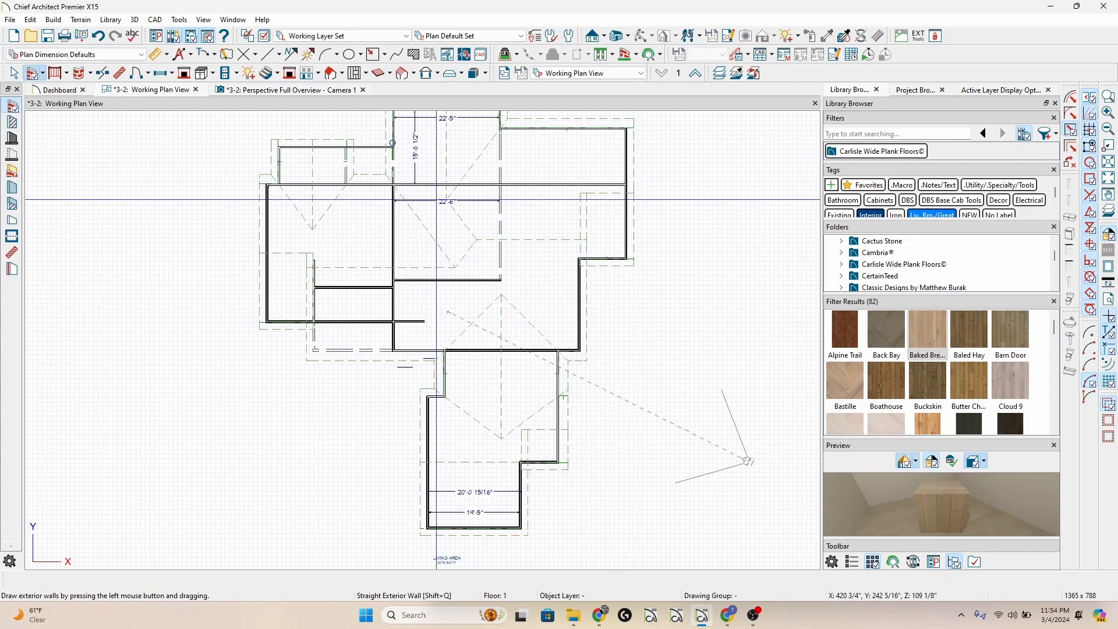
{"action": "scroll", "coordinate": [436, 200], "scroll_direction": "down", "scroll_amount": 1}
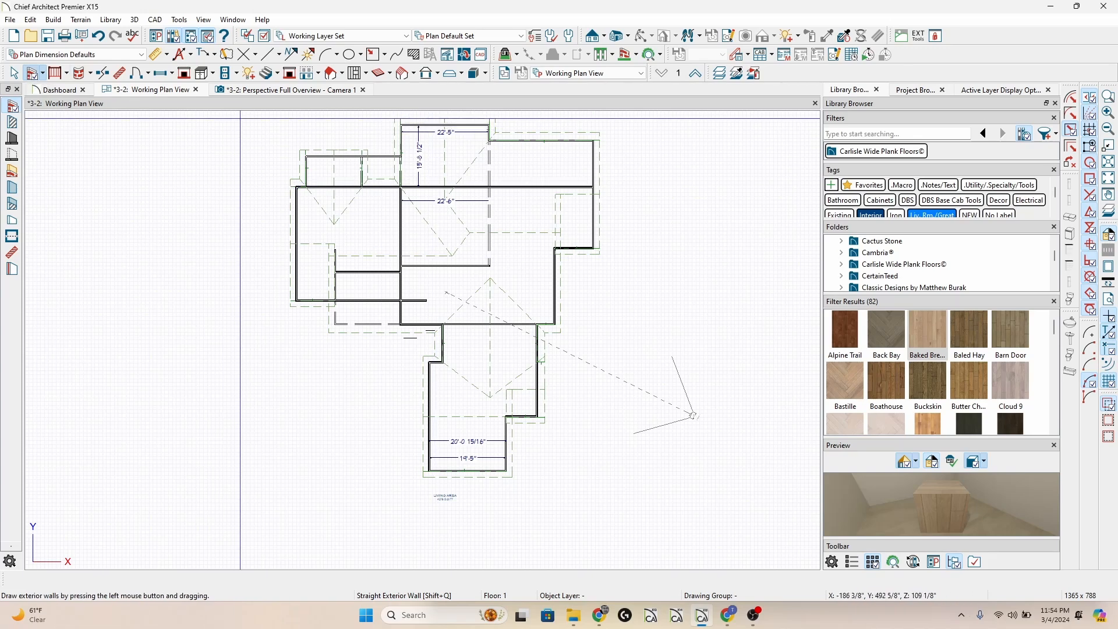
{"action": "left_click_drag", "start_coordinate": [239, 117], "coordinate": [660, 530]}
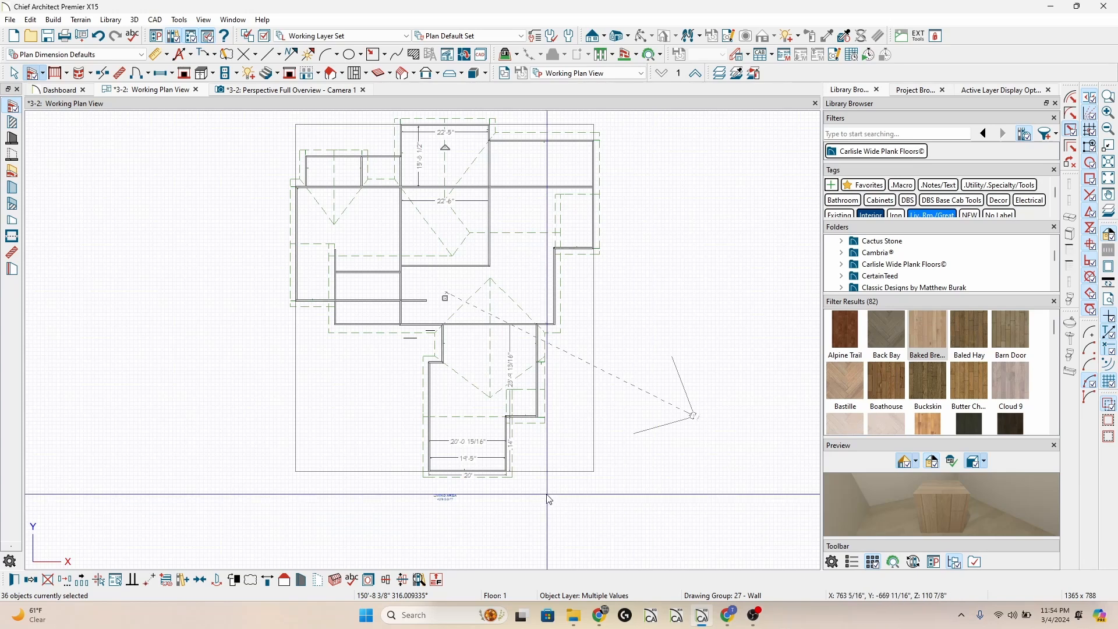
{"action": "key", "text": "ctrl+e"}
{"action": "left_click", "coordinate": [280, 155]}
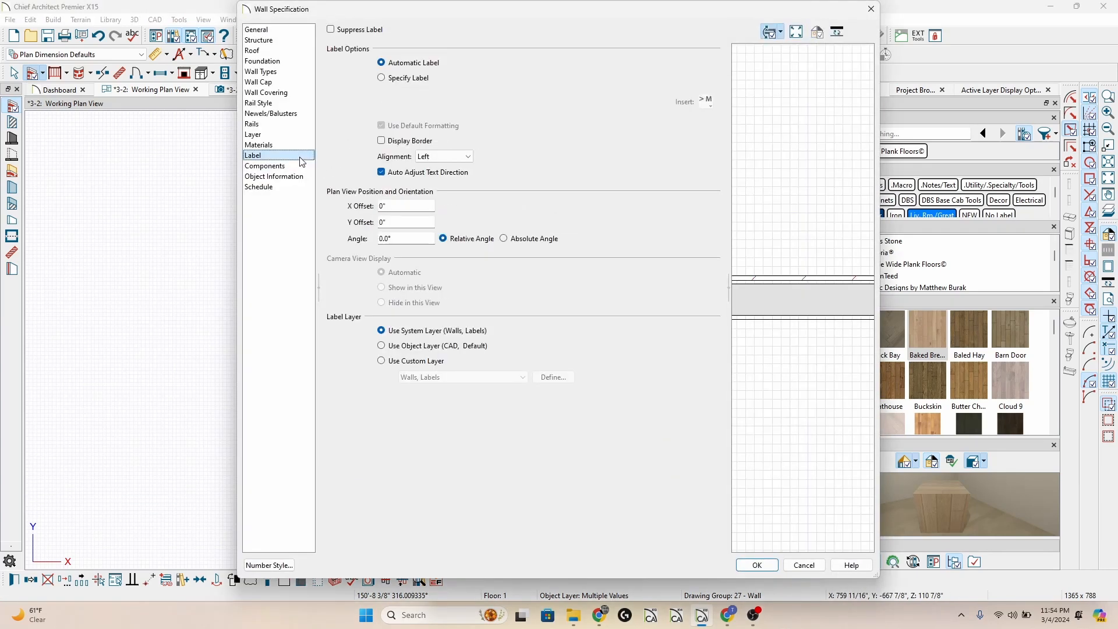
{"action": "left_click", "coordinate": [407, 78]}
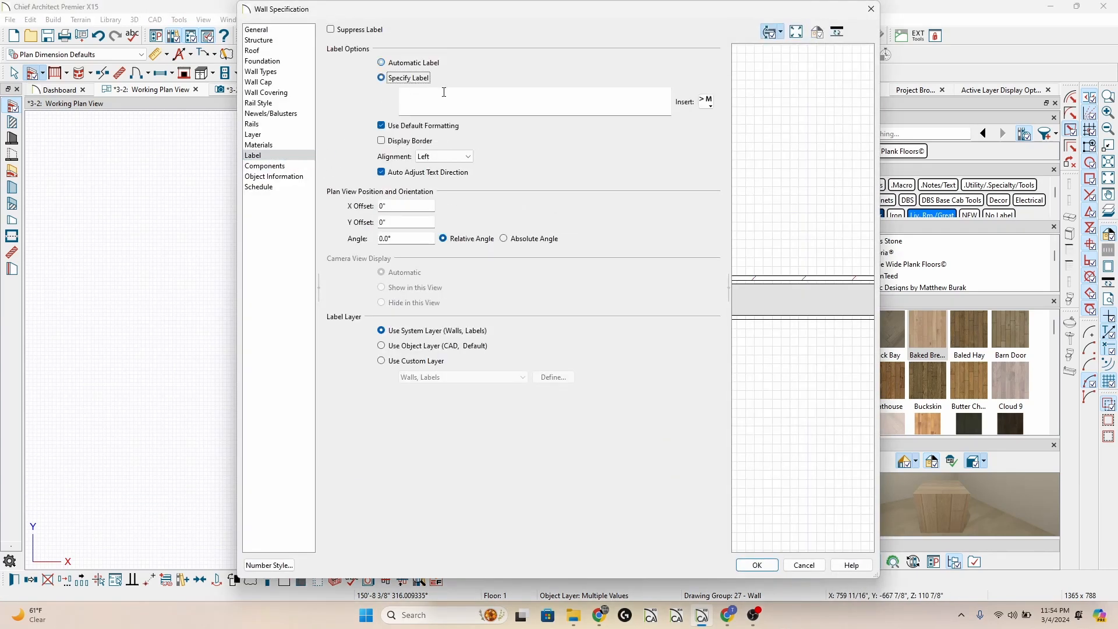
{"action": "left_click", "coordinate": [706, 102]}
{"action": "mouse_move", "coordinate": [743, 151]}
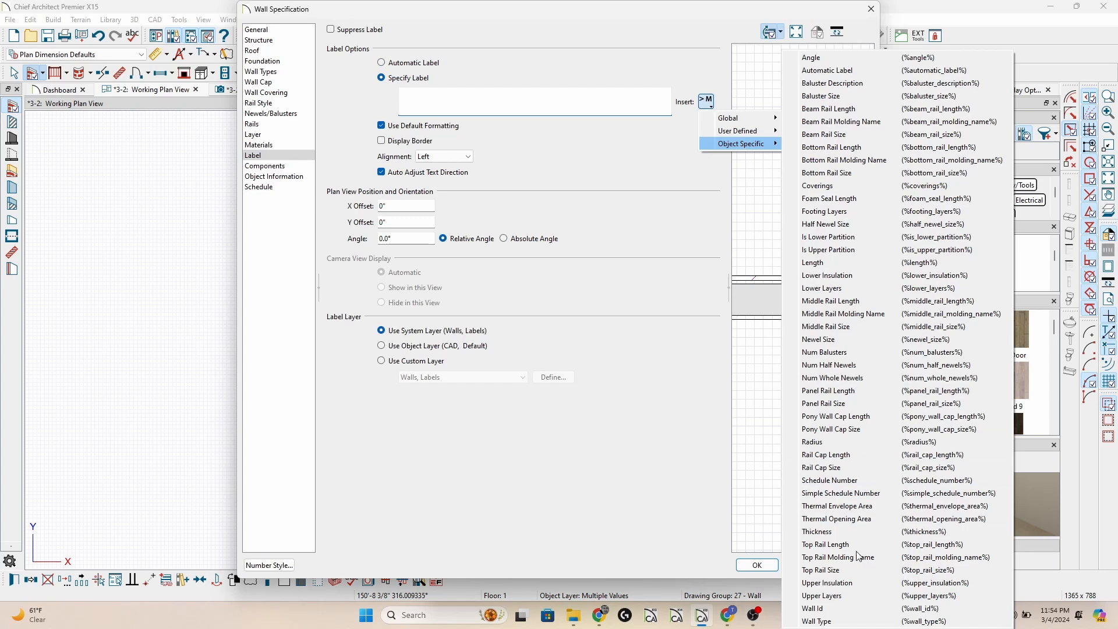
{"action": "left_click", "coordinate": [875, 622]}
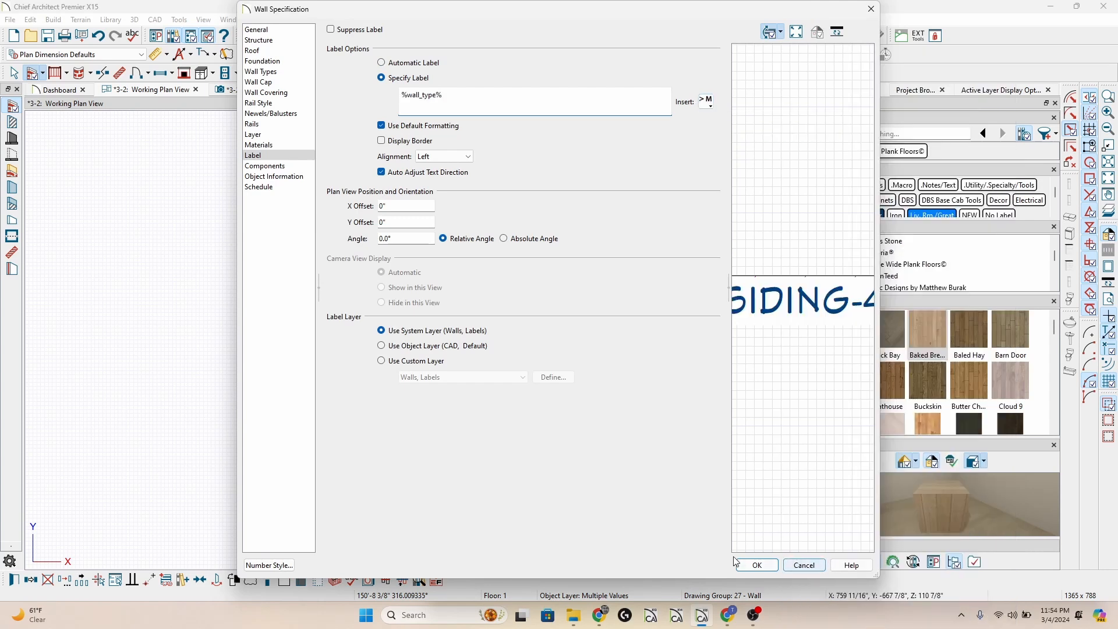
{"action": "left_click", "coordinate": [756, 565]}
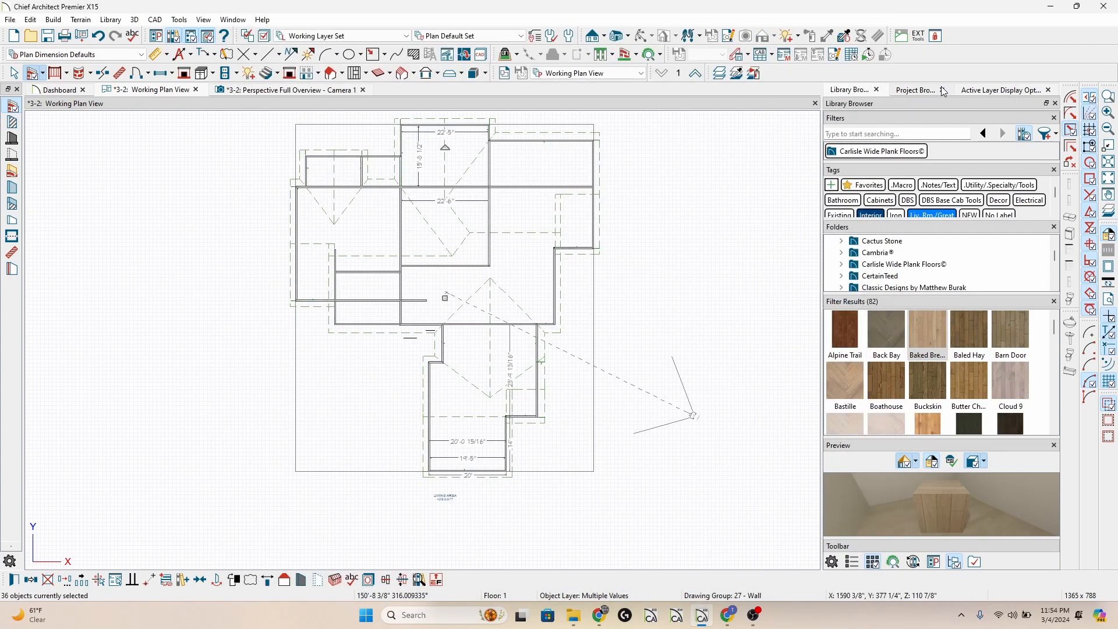
Display the "Walls, Labels" layer in the Working Layer Set and set its text style to 1/8" Text Style.
{"action": "left_click", "coordinate": [981, 91]}
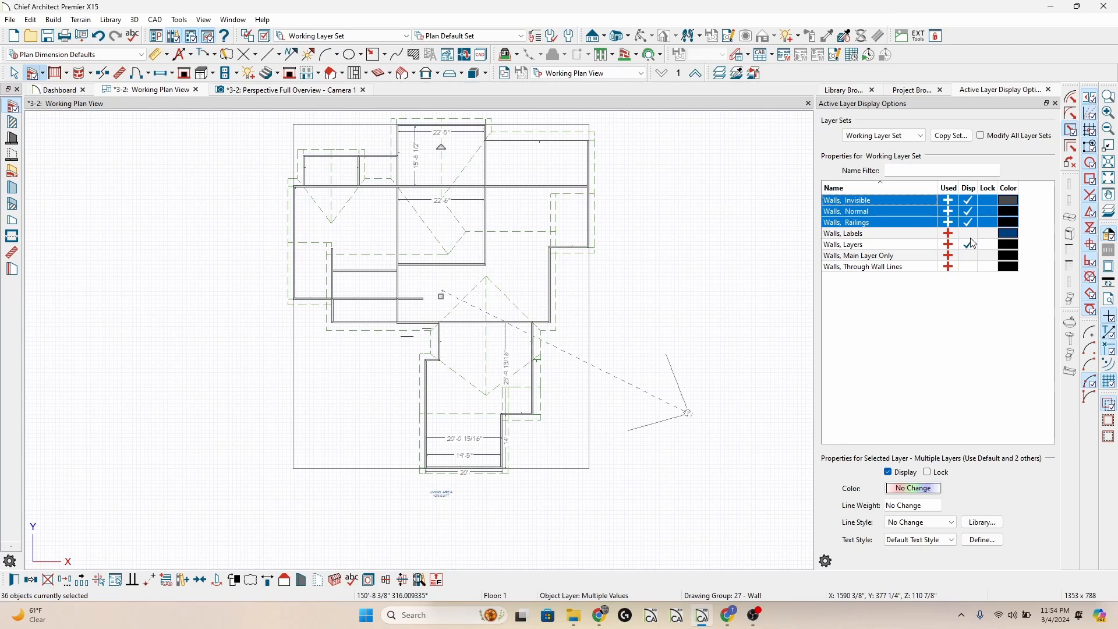
{"action": "left_click", "coordinate": [968, 234]}
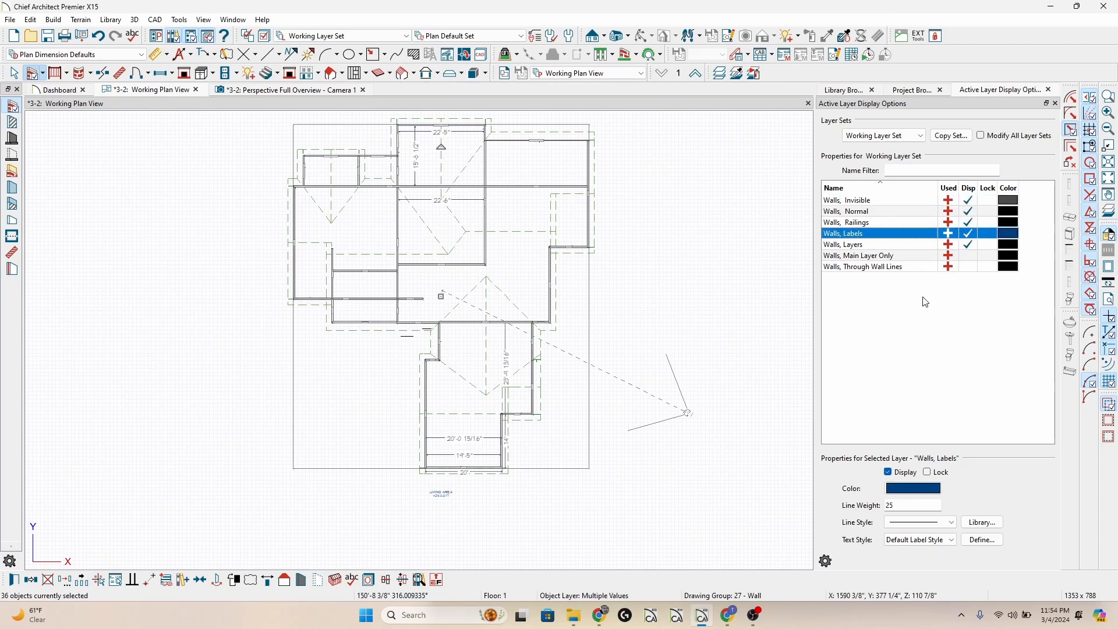
{"action": "left_click", "coordinate": [921, 541]}
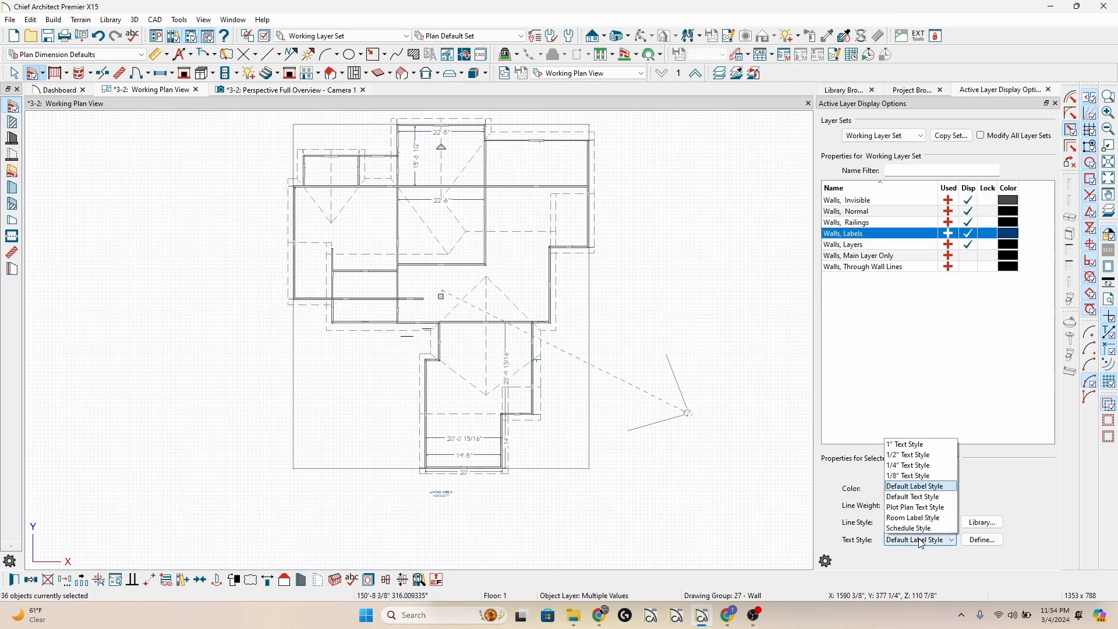
{"action": "left_click", "coordinate": [918, 477]}
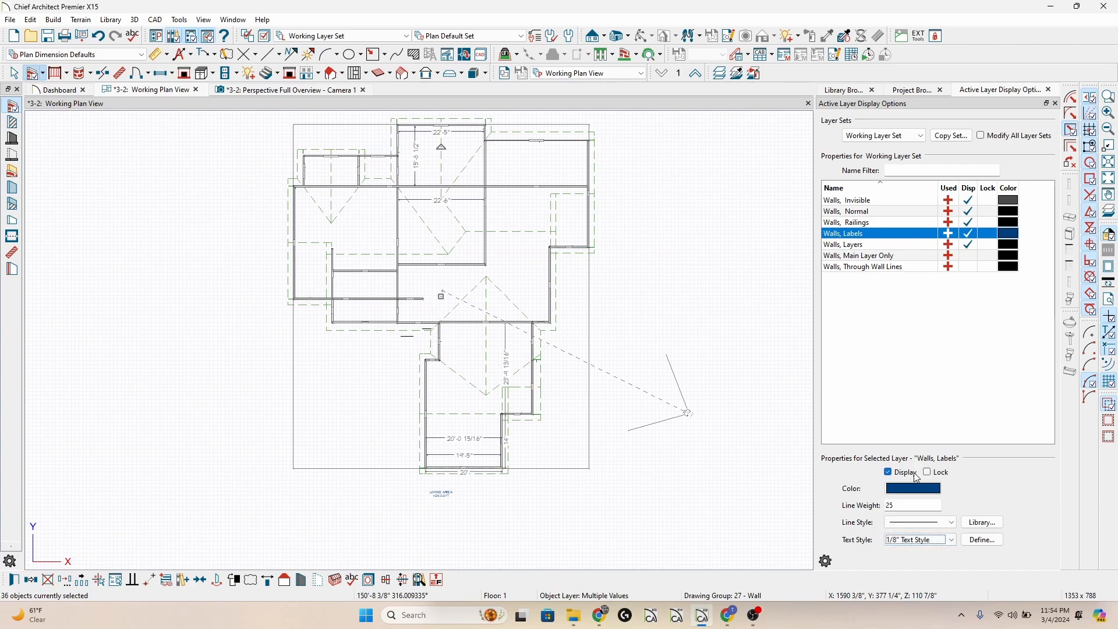
Examine the wall type labels across the floor plan, comparing exterior and interior walls around the small enclosed room.
{"action": "scroll", "coordinate": [399, 153], "scroll_direction": "up", "scroll_amount": 3}
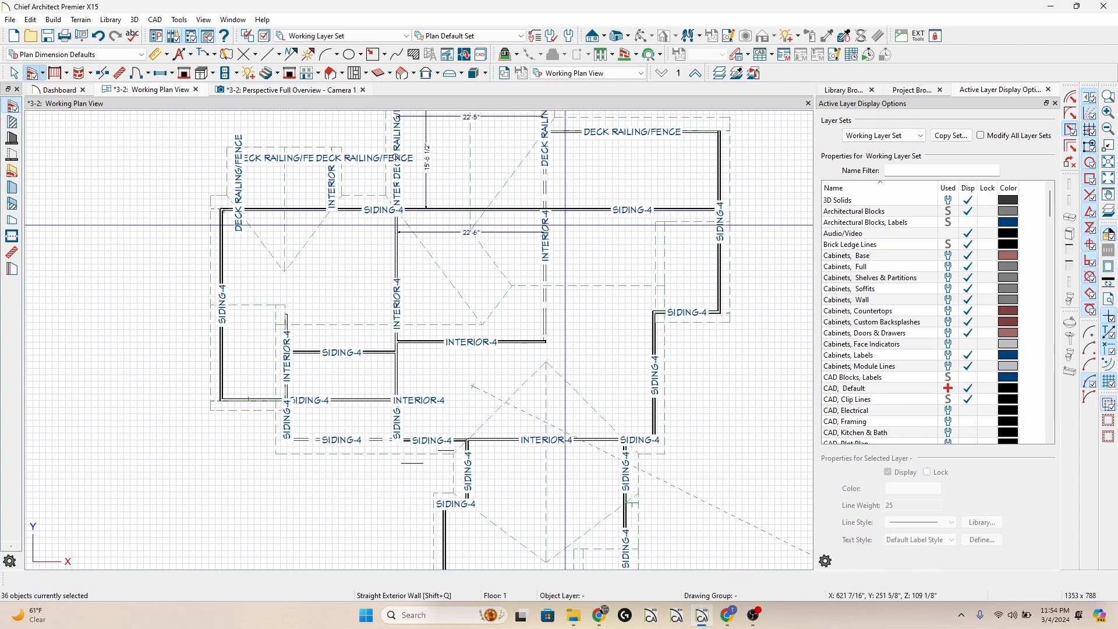
{"action": "scroll", "coordinate": [558, 297], "scroll_direction": "down", "scroll_amount": 2}
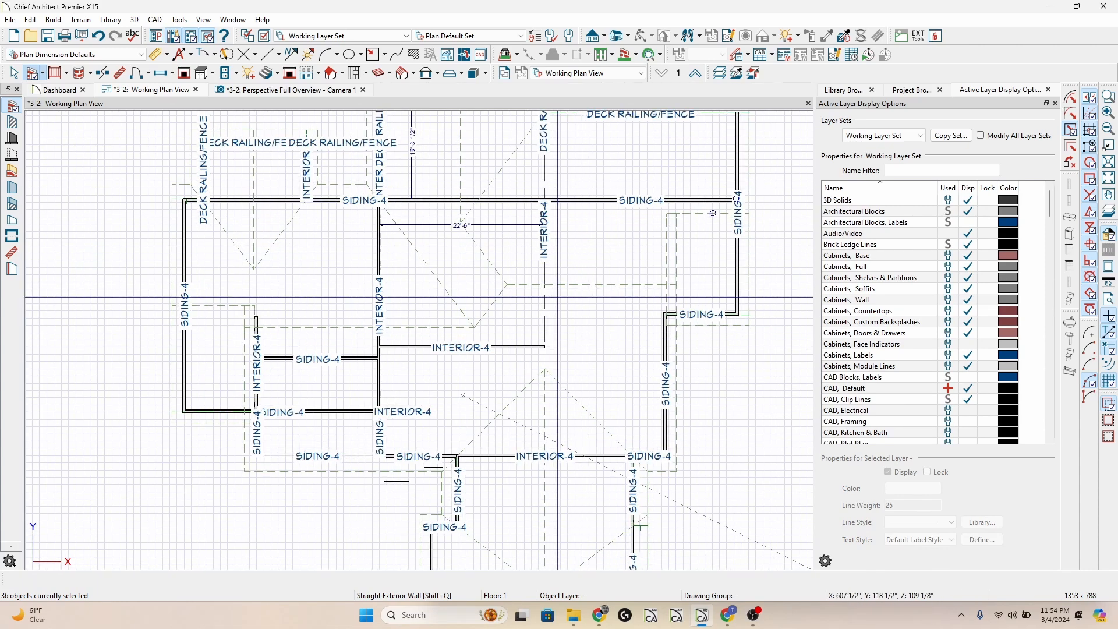
{"action": "middle_click_drag", "start_coordinate": [567, 444], "coordinate": [552, 287]}
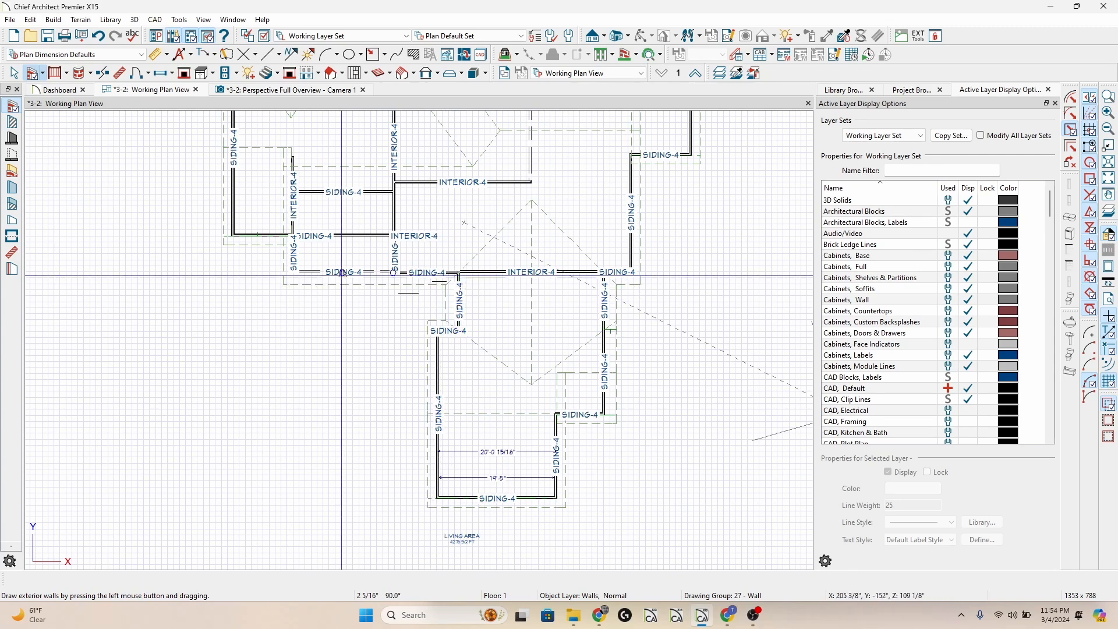
{"action": "scroll", "coordinate": [296, 262], "scroll_direction": "up", "scroll_amount": 2}
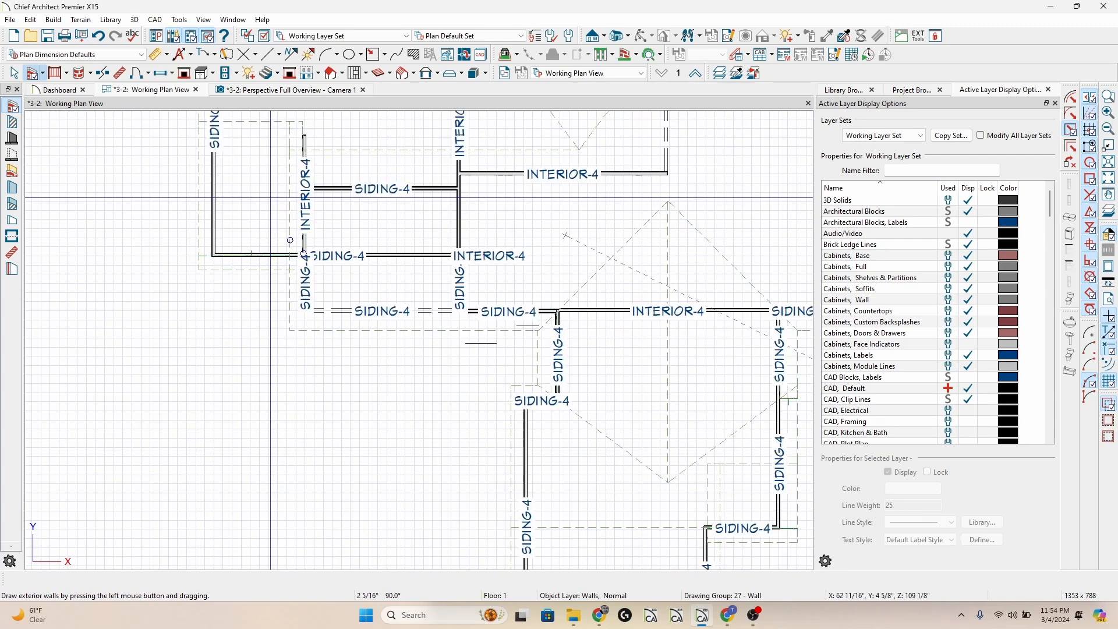
{"action": "scroll", "coordinate": [277, 285], "scroll_direction": "up", "scroll_amount": 1}
{"action": "scroll", "coordinate": [400, 204], "scroll_direction": "up", "scroll_amount": 2}
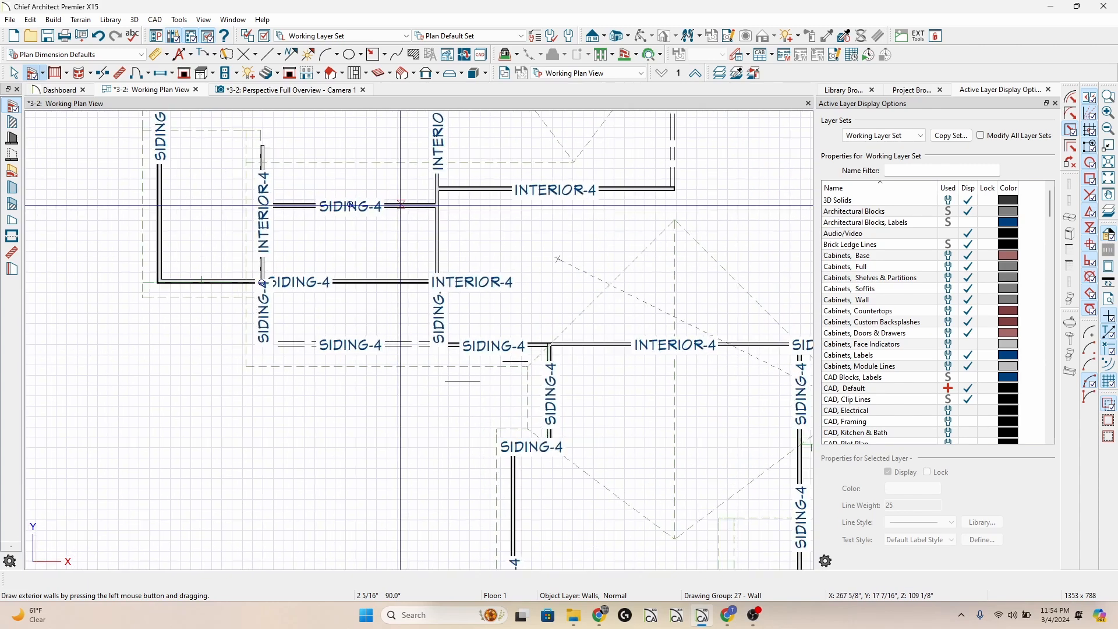
{"action": "left_click", "coordinate": [400, 204]}
{"action": "left_click", "coordinate": [358, 245]}
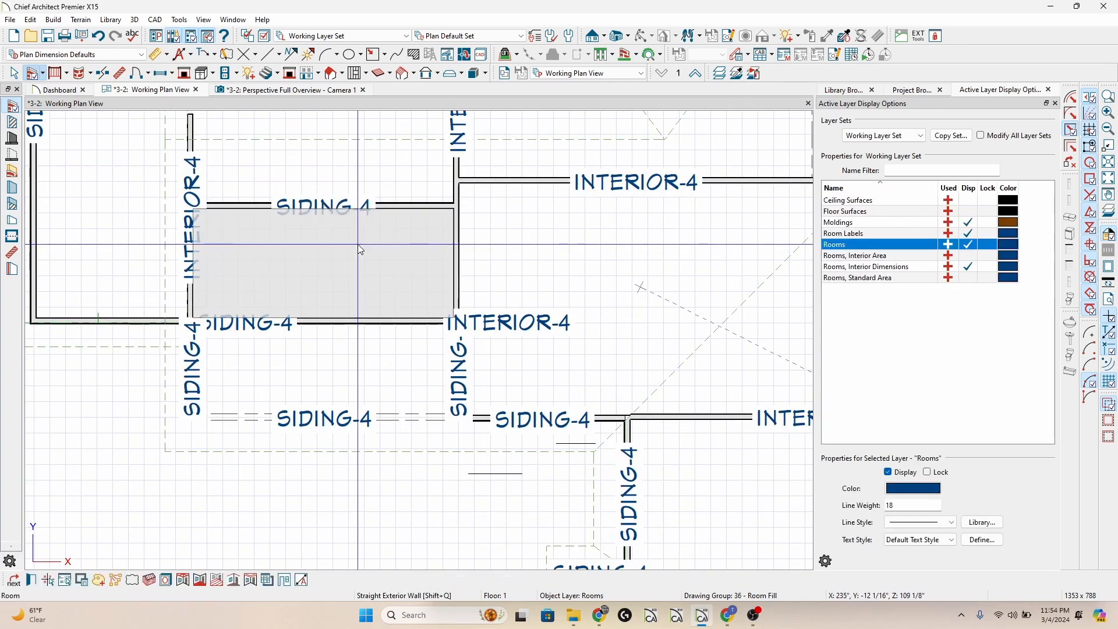
{"action": "scroll", "coordinate": [358, 245], "scroll_direction": "down", "scroll_amount": 1}
{"action": "scroll", "coordinate": [357, 245], "scroll_direction": "down", "scroll_amount": 1}
{"action": "key", "text": "Escape"}
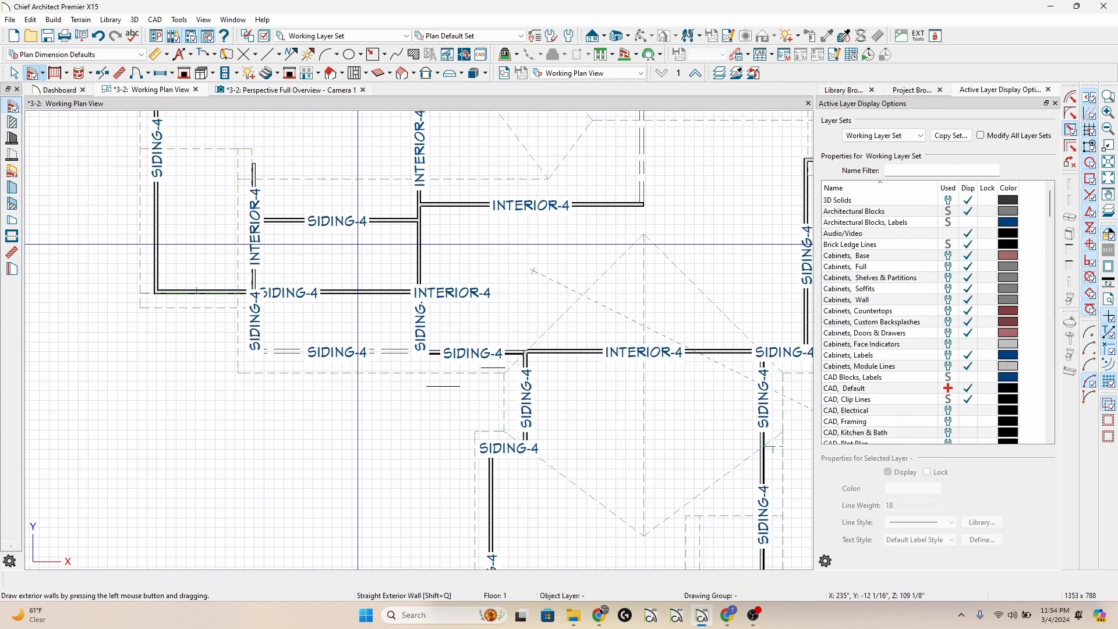
Create a perspective floor overview and orbit it to a close view of the interior wall surfaces.
{"action": "key", "text": "shift+j"}
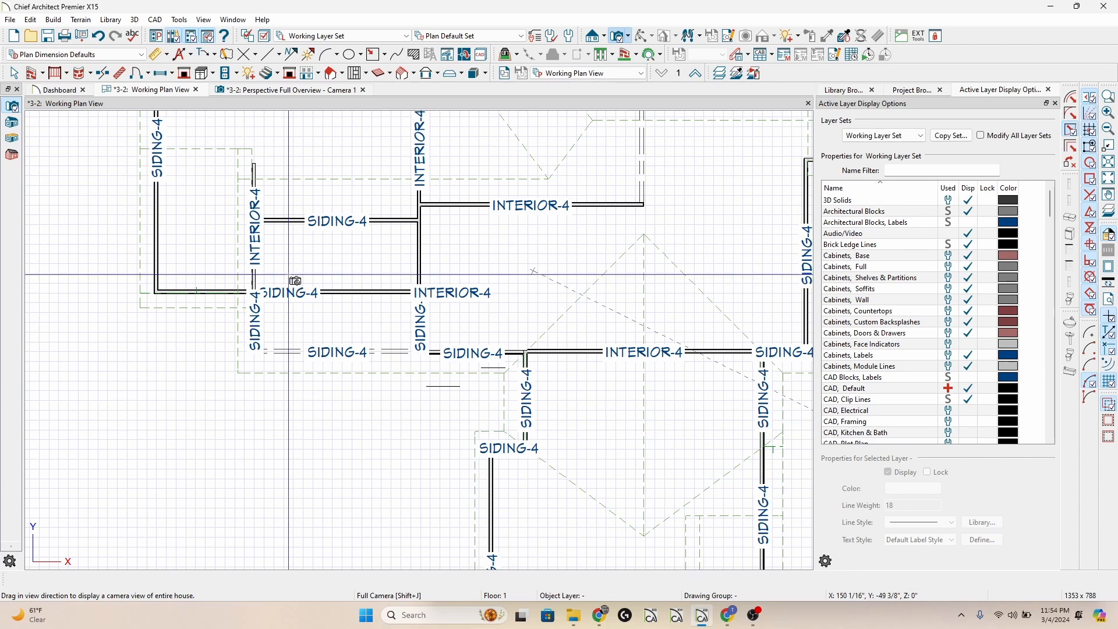
{"action": "left_click", "coordinate": [627, 36]}
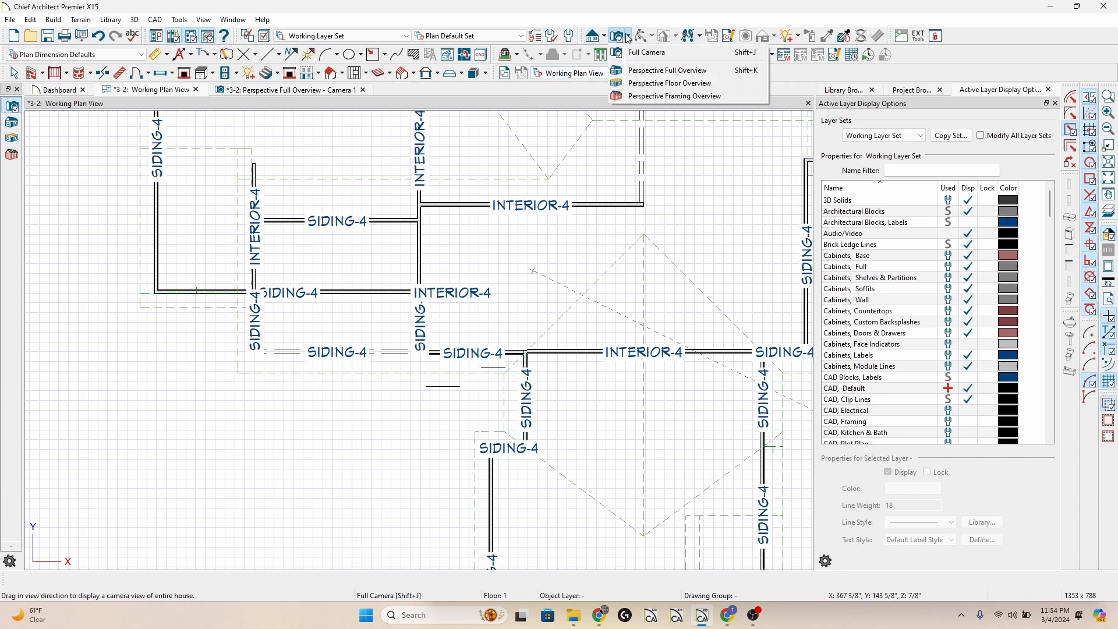
{"action": "left_click", "coordinate": [651, 92]}
{"action": "left_click", "coordinate": [605, 194]}
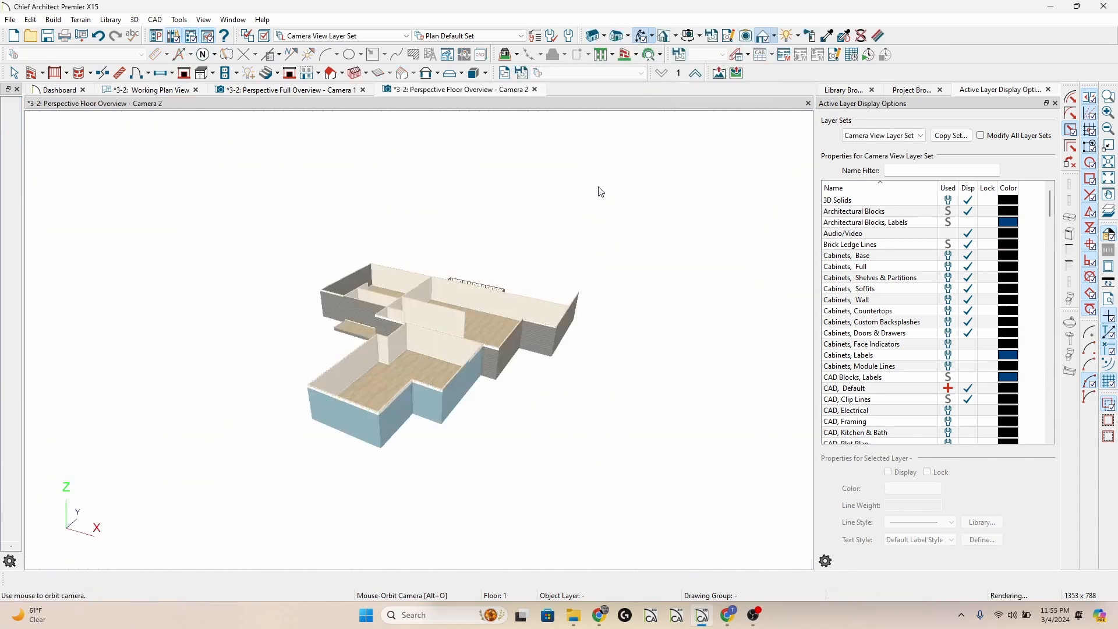
{"action": "left_click_drag", "start_coordinate": [458, 370], "coordinate": [766, 356]}
{"action": "scroll", "coordinate": [444, 366], "scroll_direction": "up", "scroll_amount": 5}
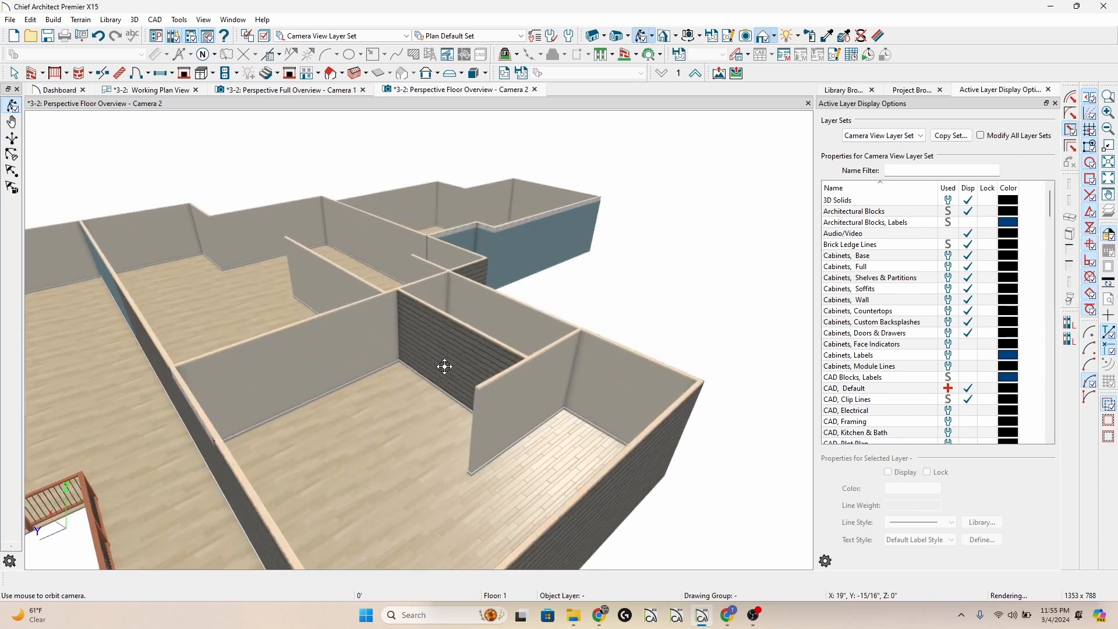
Orbit and close the perspective floor overview, and tile the working plan view beside the full perspective overview.
{"action": "left_click_drag", "start_coordinate": [445, 366], "coordinate": [128, 386]}
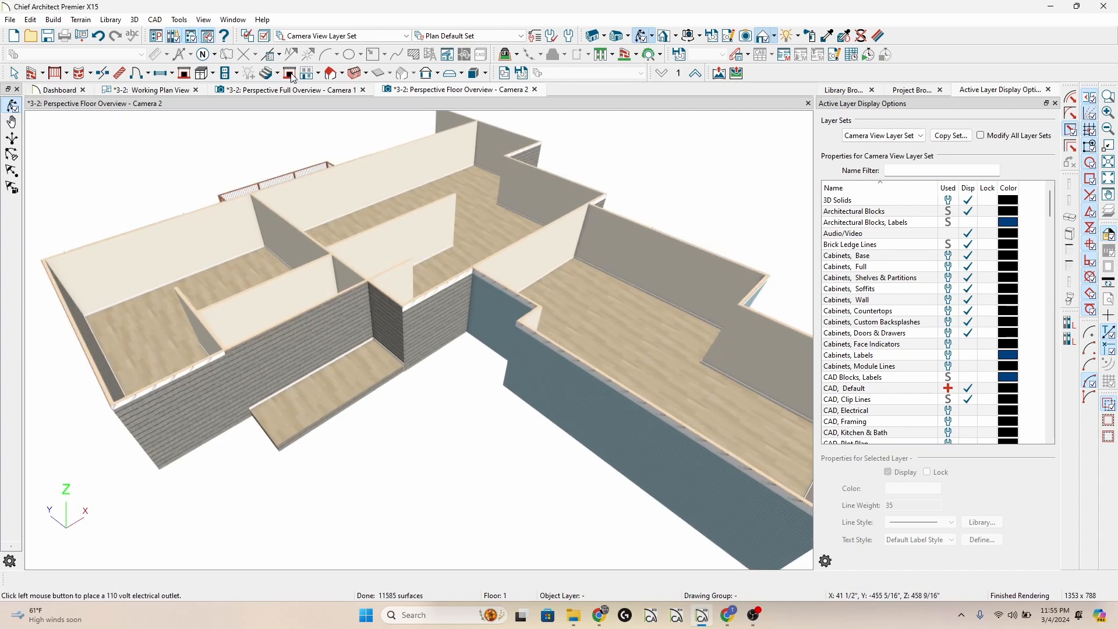
{"action": "left_click", "coordinate": [535, 90]}
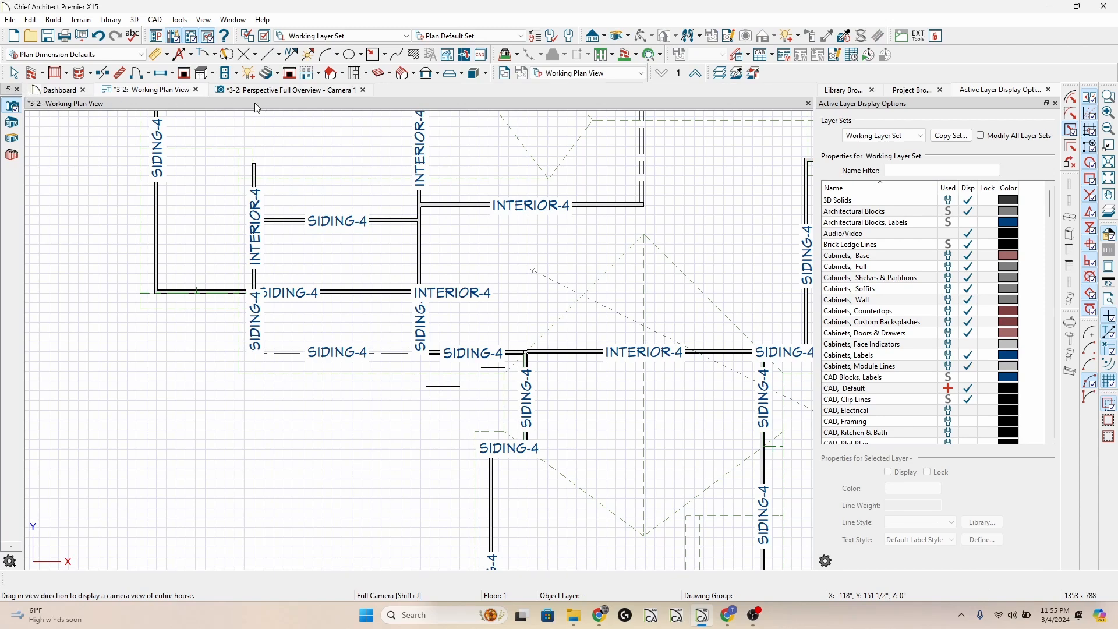
{"action": "key", "text": "shift+F4"}
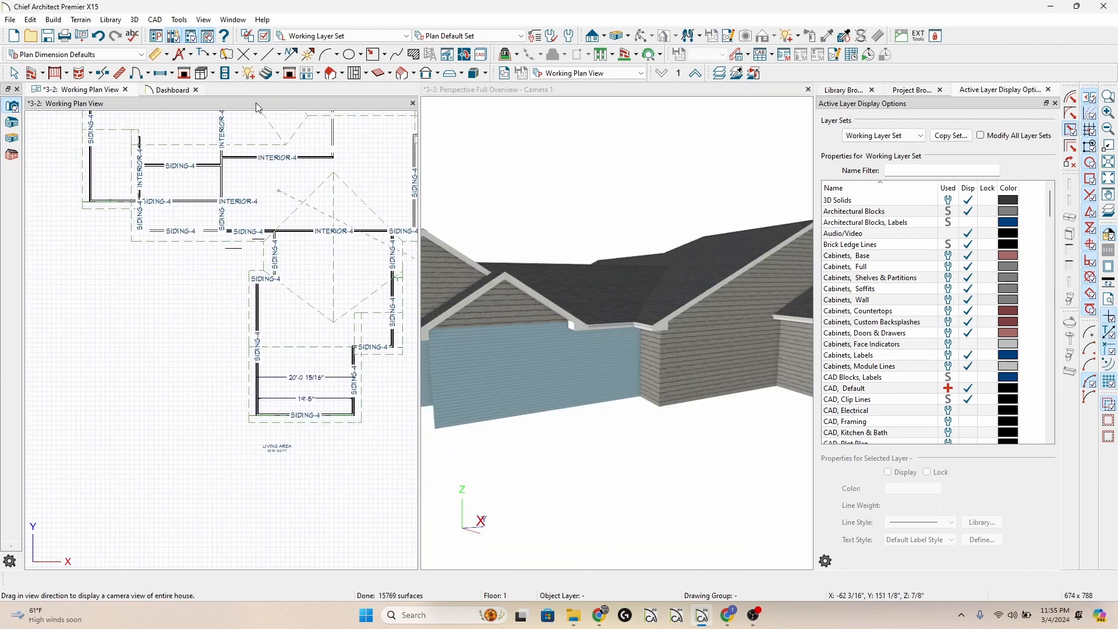
Examine the layer materials in the Siding-4 wall type definition used by the exterior wall defaults.
{"action": "double_click", "coordinate": [32, 75]}
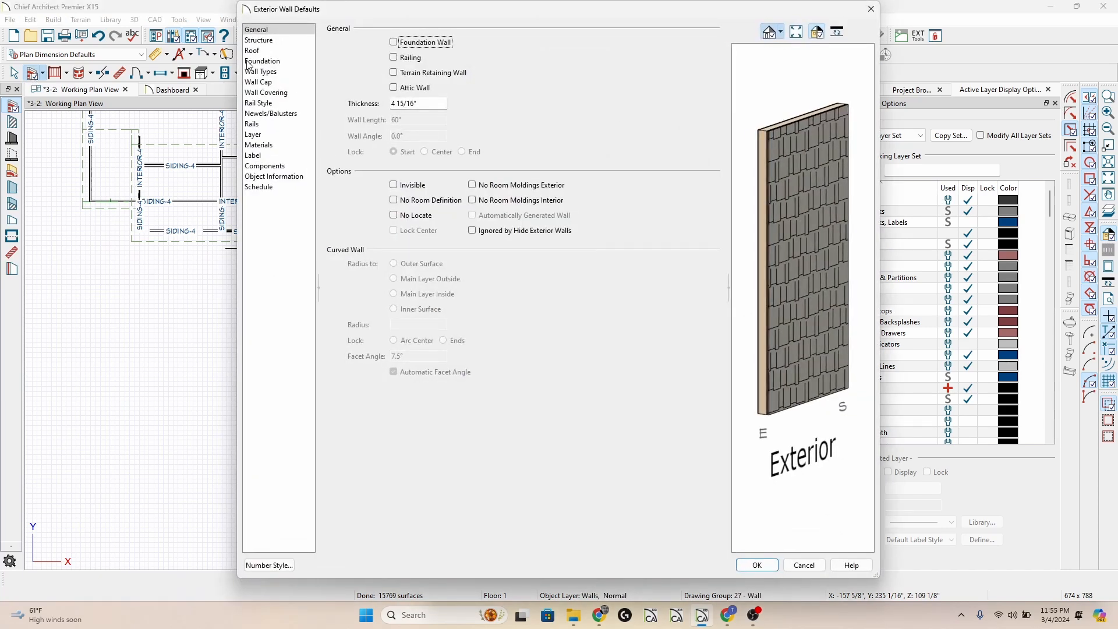
{"action": "left_click", "coordinate": [280, 72]}
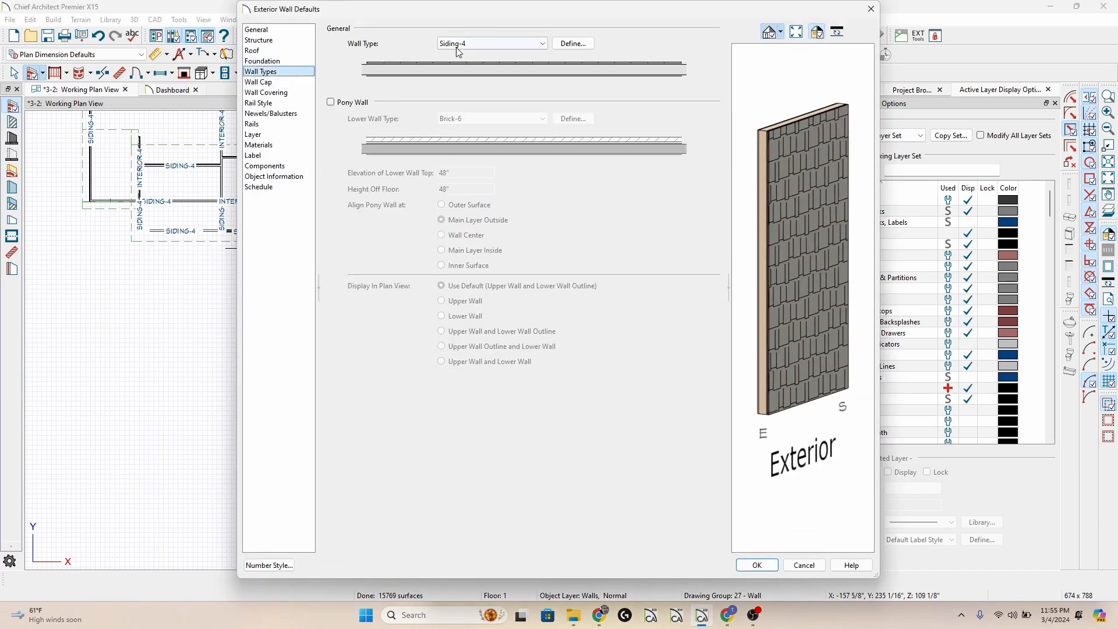
{"action": "left_click", "coordinate": [574, 45]}
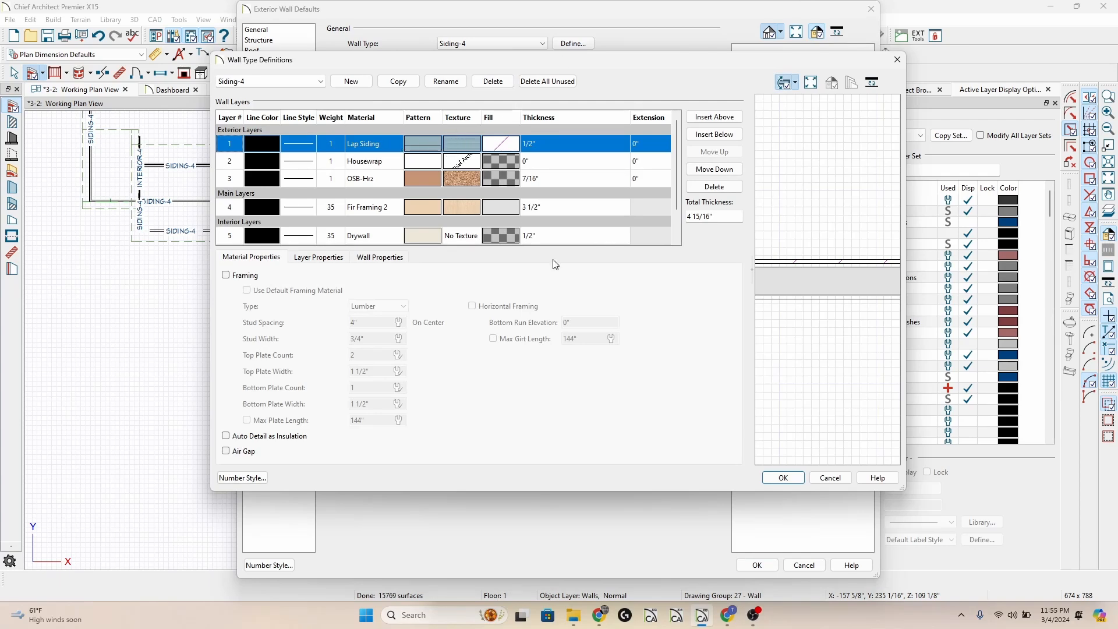
{"action": "key", "text": "Escape"}
Compare the exterior wall defaults' surface materials with the Siding-4 definition's exterior layer and leave the defaults unchanged.
{"action": "left_click", "coordinate": [296, 145]}
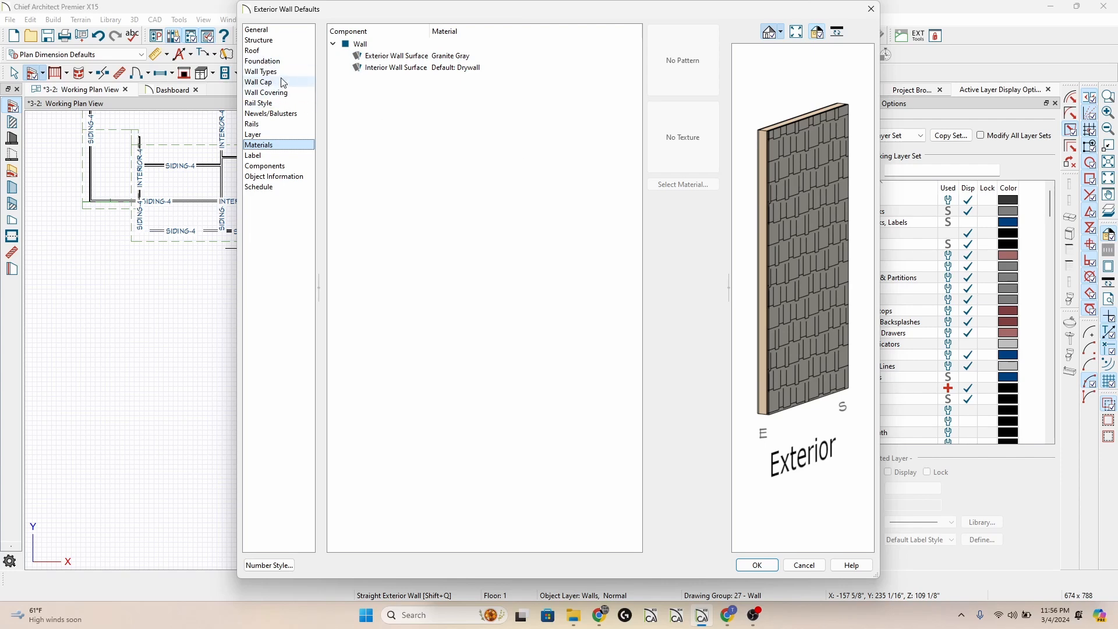
{"action": "left_click", "coordinate": [310, 71]}
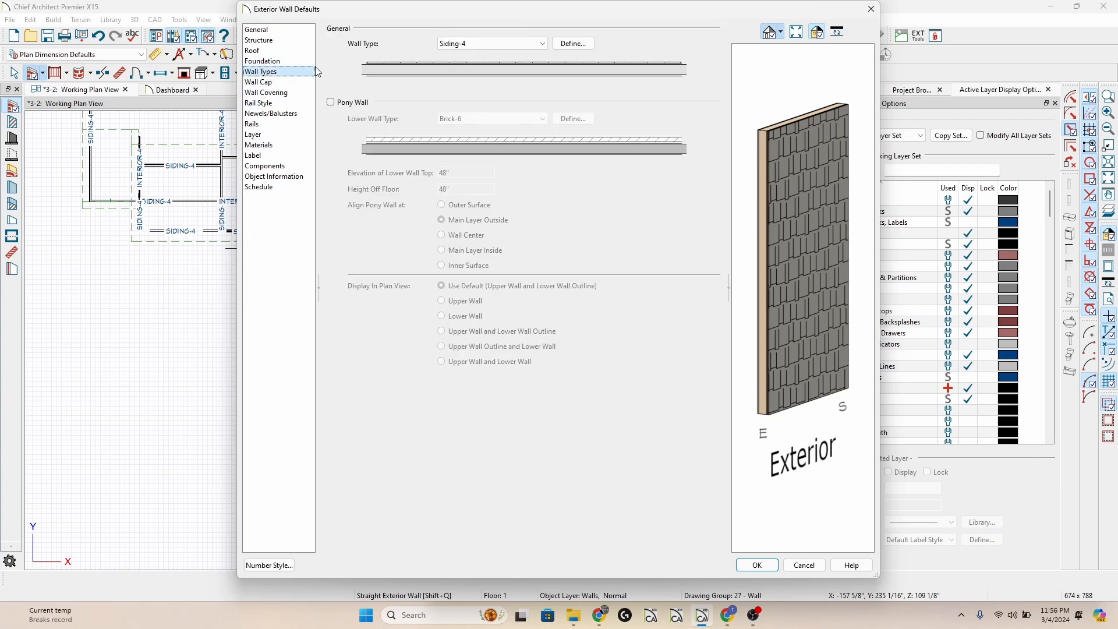
{"action": "left_click", "coordinate": [571, 43]}
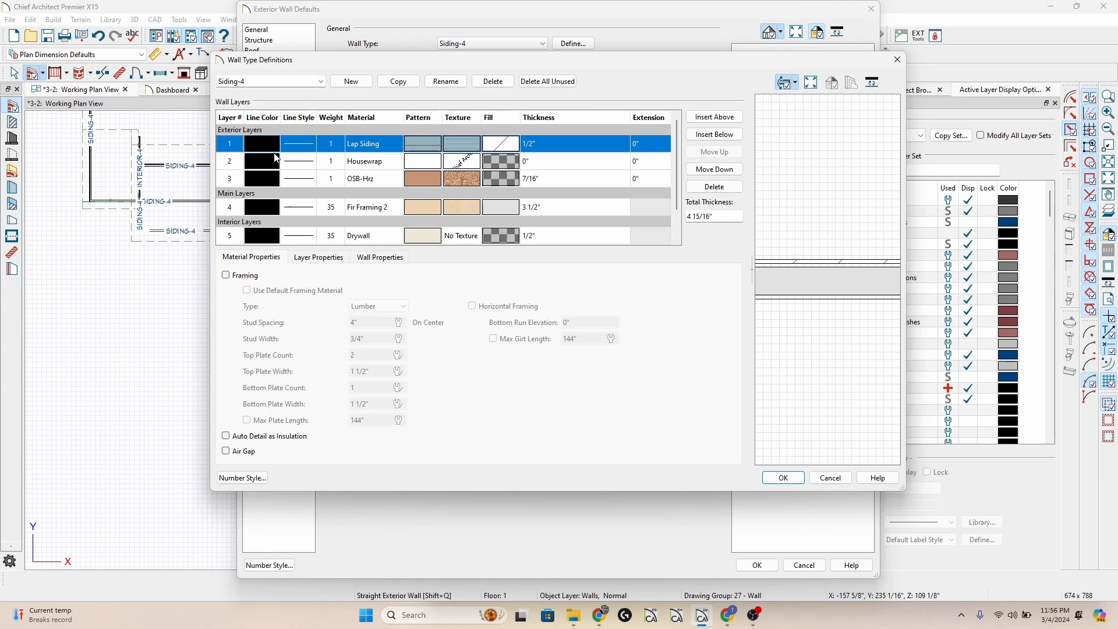
{"action": "key", "text": "Escape"}
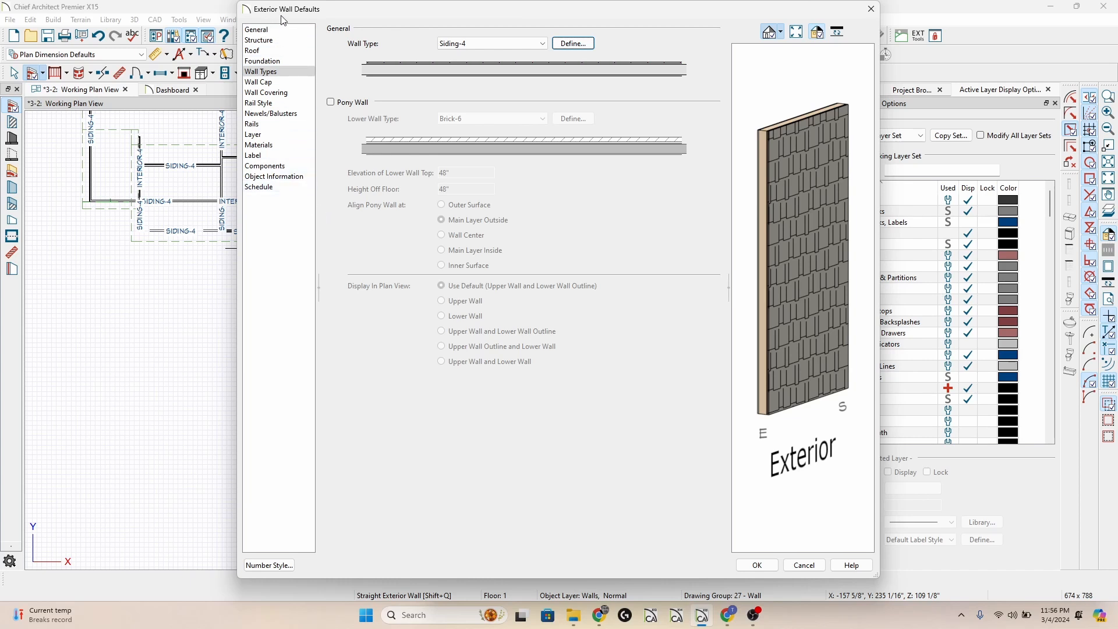
{"action": "left_click", "coordinate": [284, 144]}
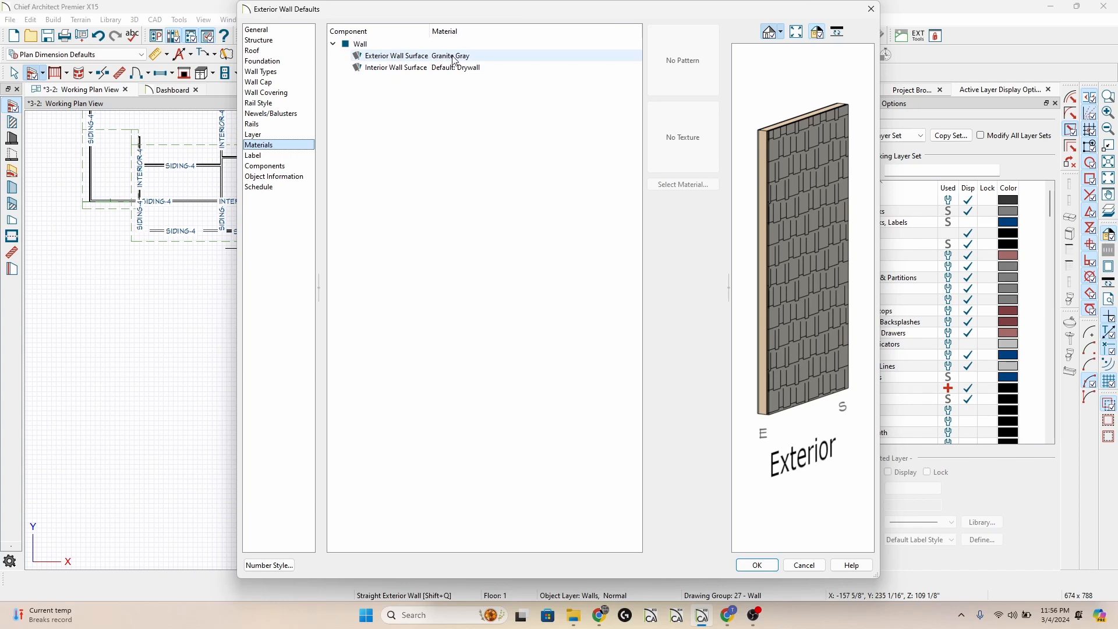
{"action": "left_click", "coordinate": [300, 77]}
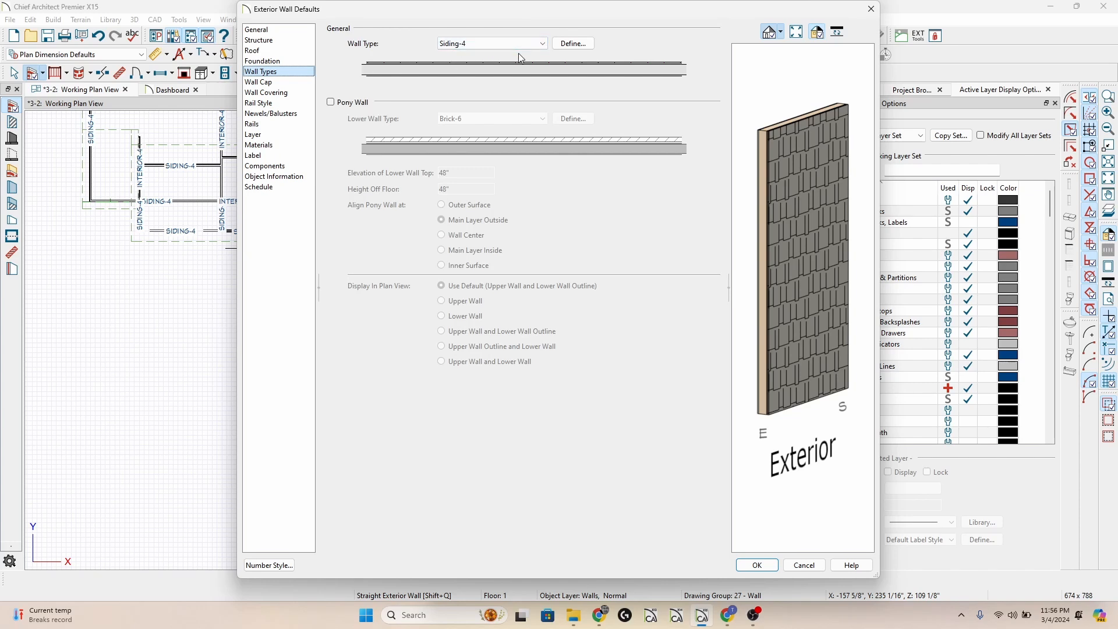
{"action": "left_click", "coordinate": [572, 43]}
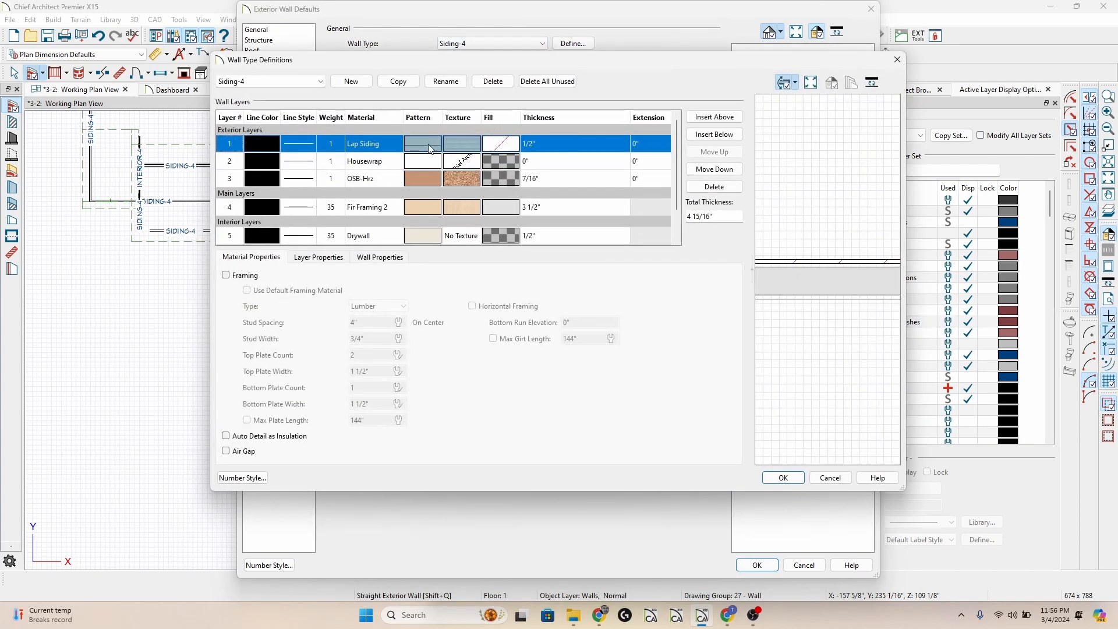
{"action": "key", "text": "Escape"}
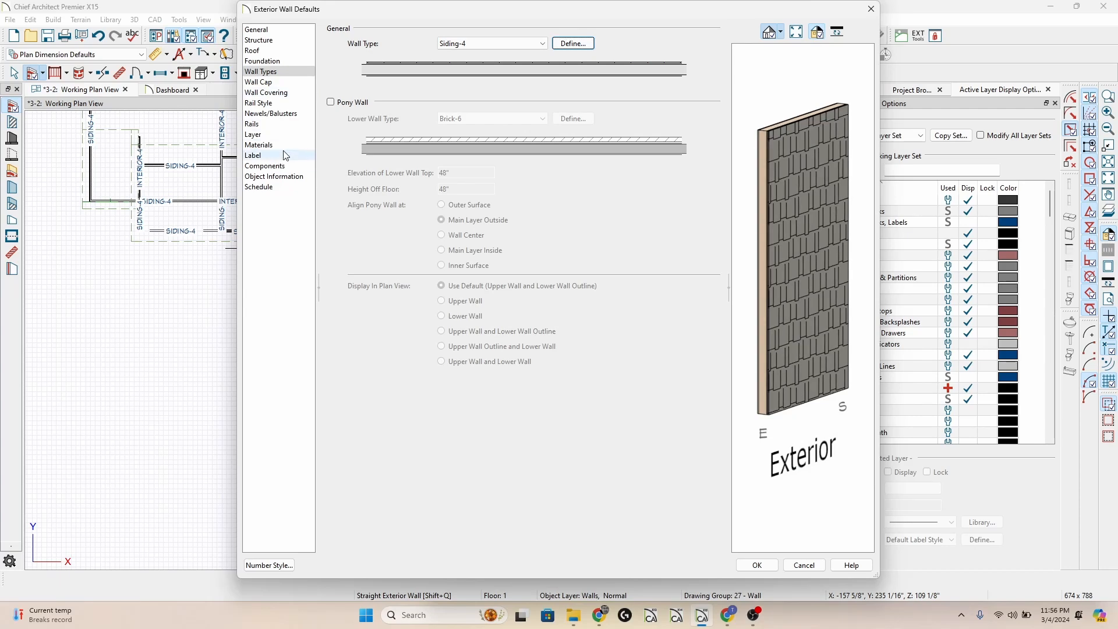
{"action": "key", "text": "Escape"}
Draw a slanted freestanding exterior wall in the plan, just outside the east side of the lower wing.
{"action": "scroll", "coordinate": [245, 264], "scroll_direction": "down", "scroll_amount": 3}
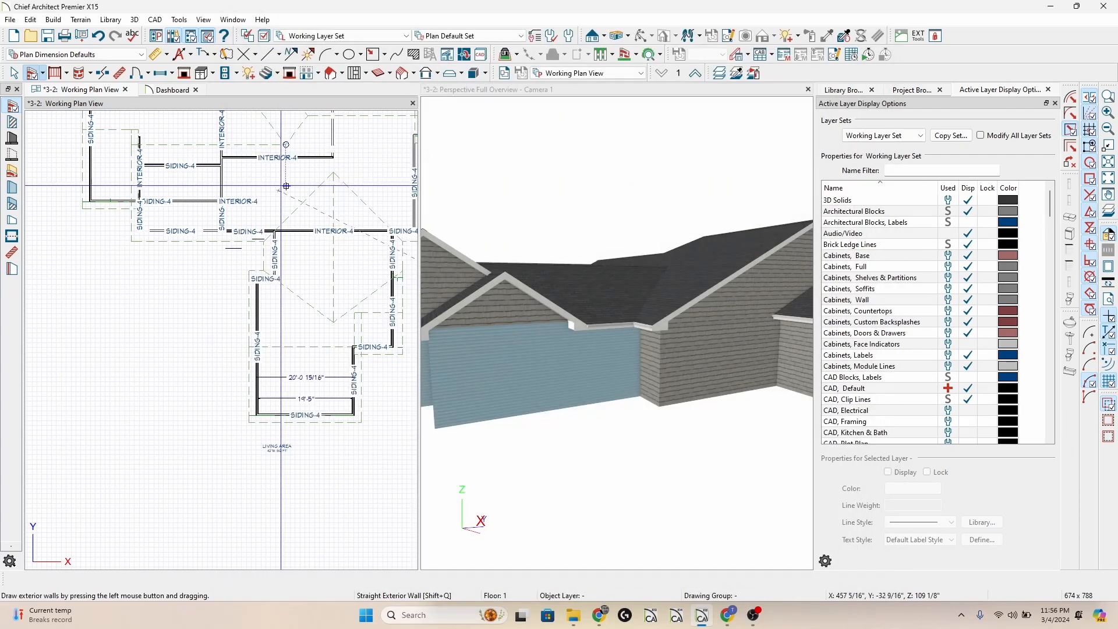
{"action": "scroll", "coordinate": [205, 275], "scroll_direction": "down", "scroll_amount": 1}
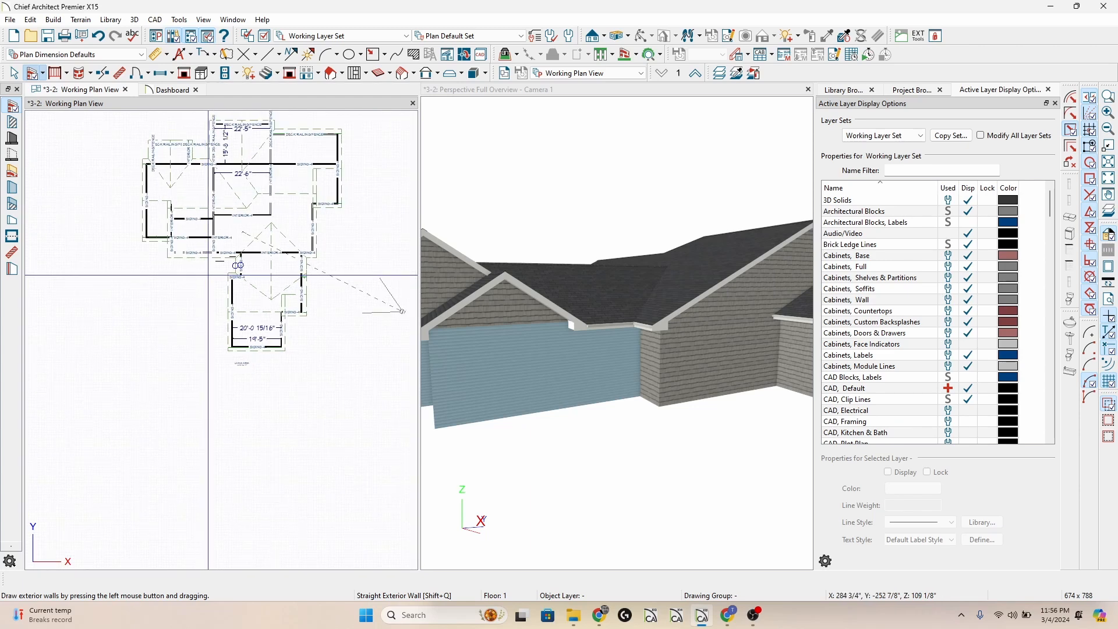
{"action": "scroll", "coordinate": [777, 316], "scroll_direction": "up", "scroll_amount": 2}
{"action": "scroll", "coordinate": [776, 315], "scroll_direction": "down", "scroll_amount": 4}
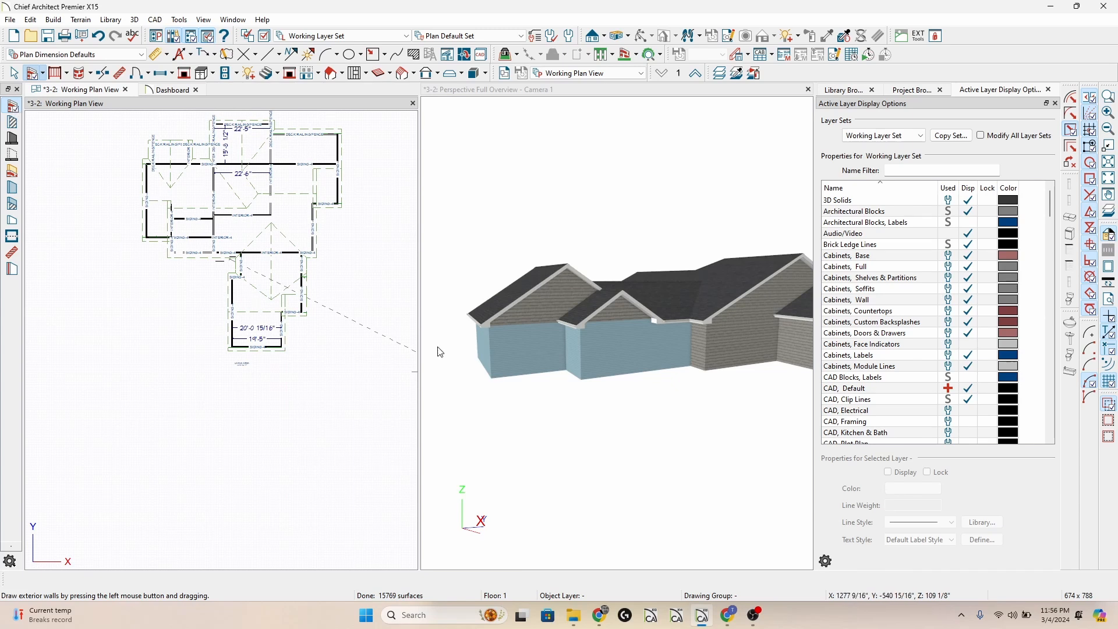
{"action": "left_click_drag", "start_coordinate": [332, 272], "coordinate": [314, 331]}
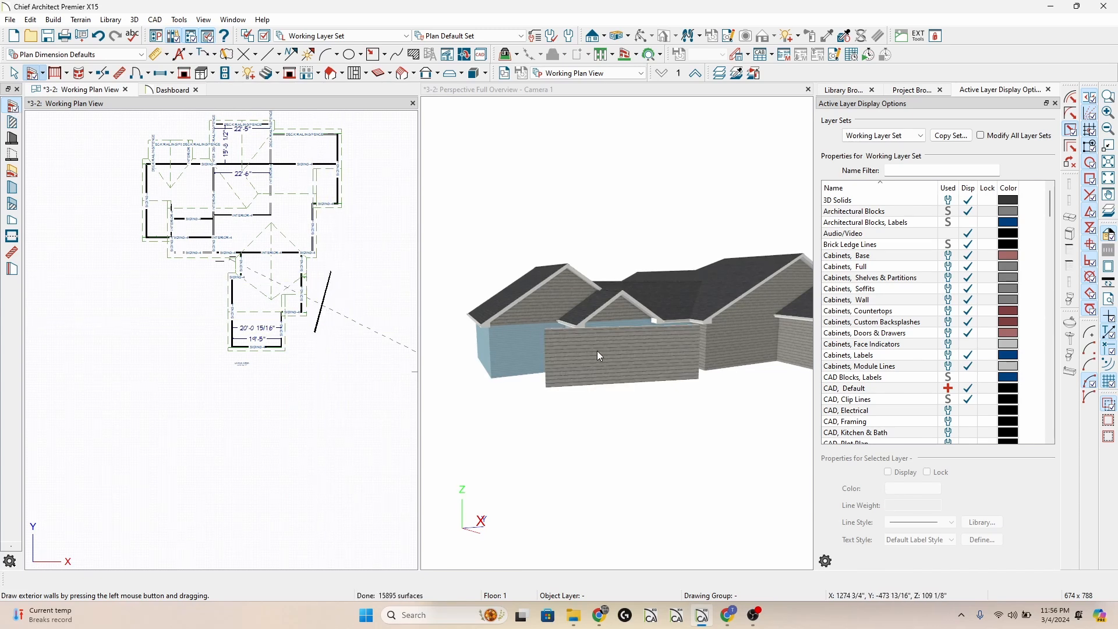
Set the Exterior Wall Surface material in the exterior wall defaults to Use Default from the plan materials.
{"action": "double_click", "coordinate": [32, 72]}
{"action": "left_click", "coordinate": [259, 145]}
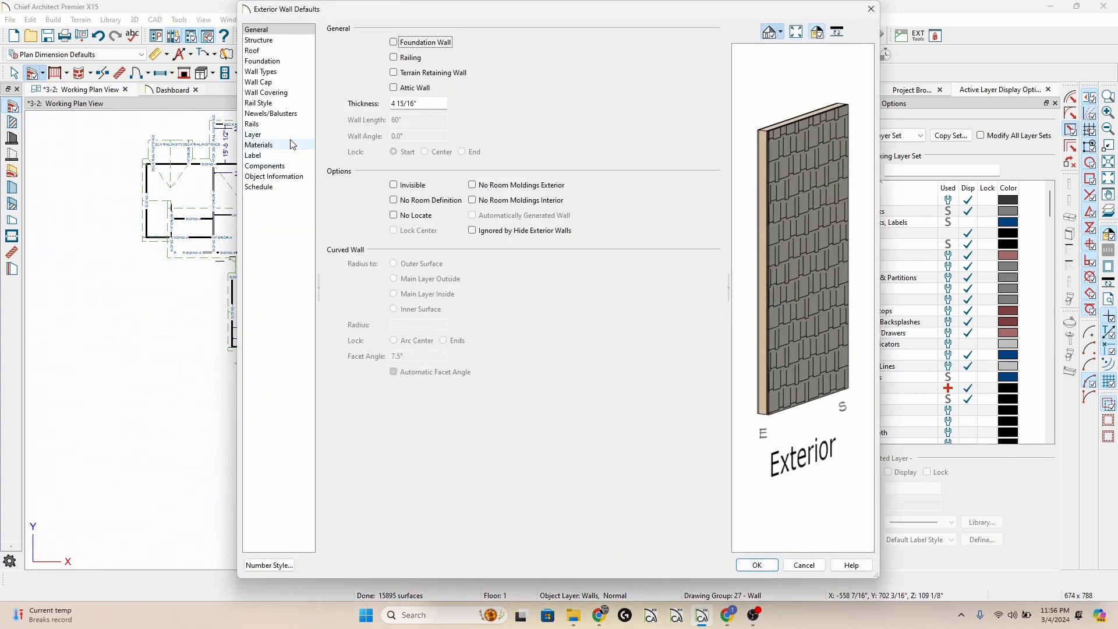
{"action": "left_click", "coordinate": [445, 56]}
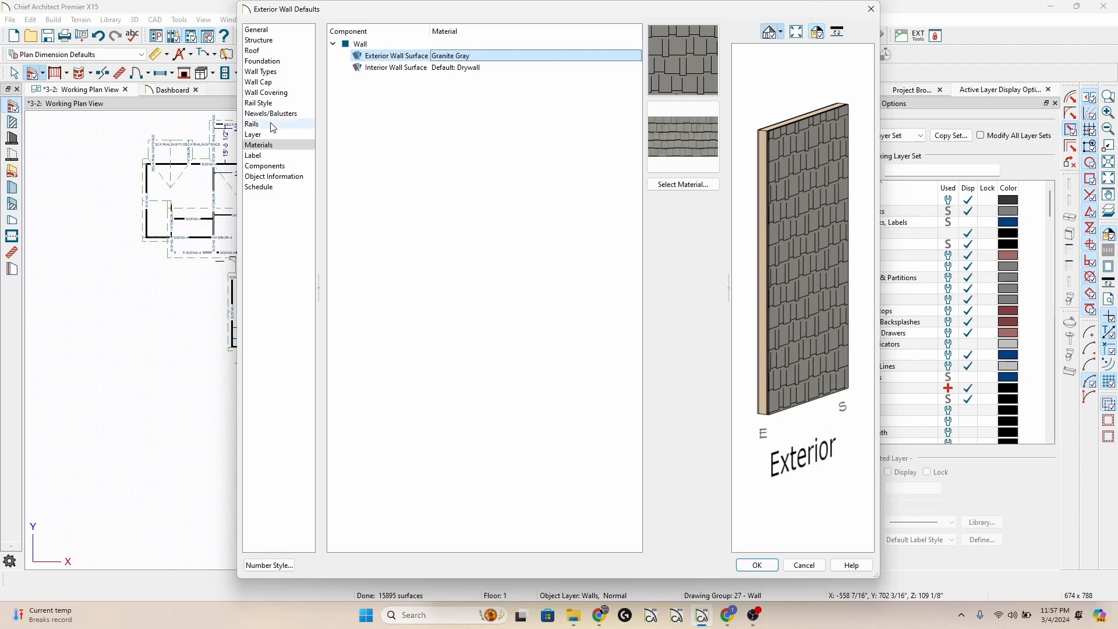
{"action": "left_click", "coordinate": [683, 184]}
{"action": "left_click", "coordinate": [367, 75]}
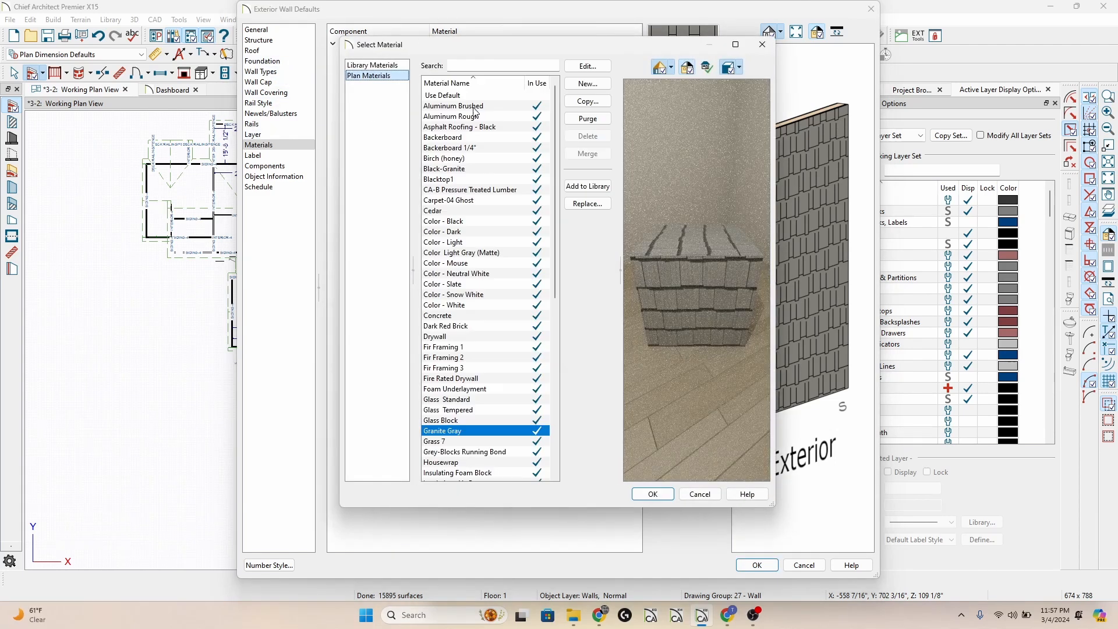
{"action": "left_click", "coordinate": [466, 96]}
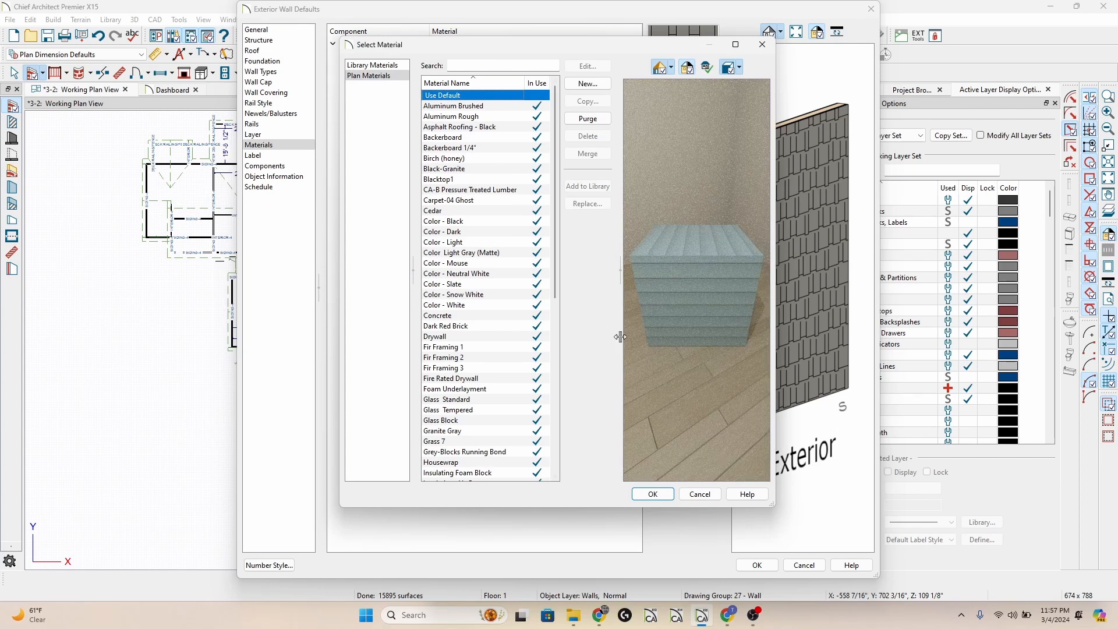
{"action": "left_click", "coordinate": [670, 494]}
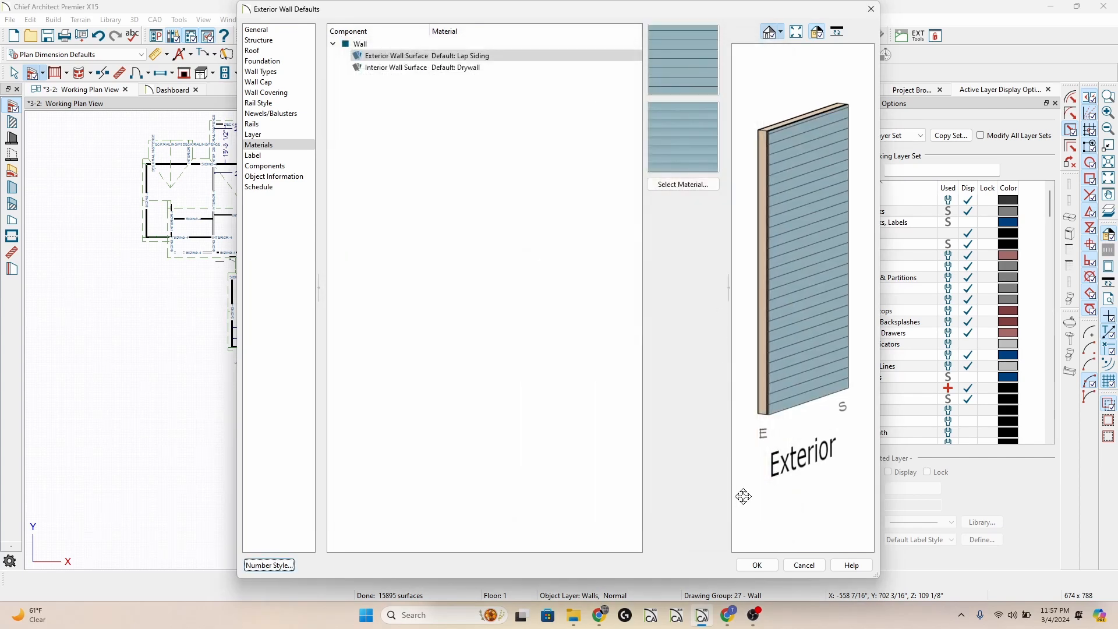
{"action": "left_click", "coordinate": [757, 565]}
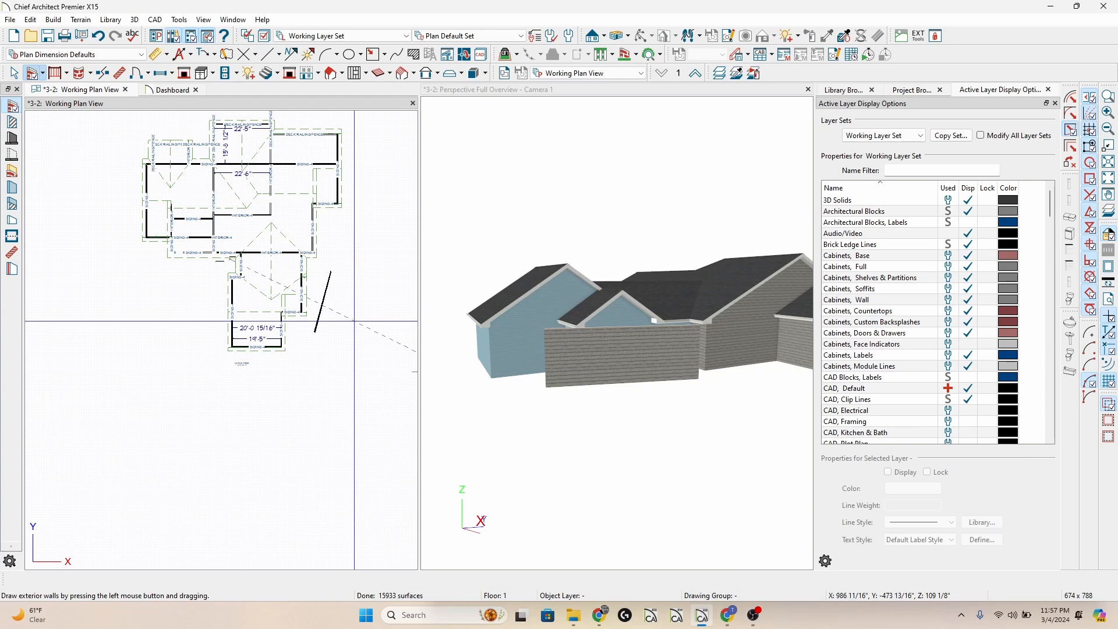
Inspect the attic gable walls and the regular exterior wall below in the perspective overview to compare their layers and materials.
{"action": "left_click", "coordinate": [556, 293]}
{"action": "left_click", "coordinate": [556, 297]}
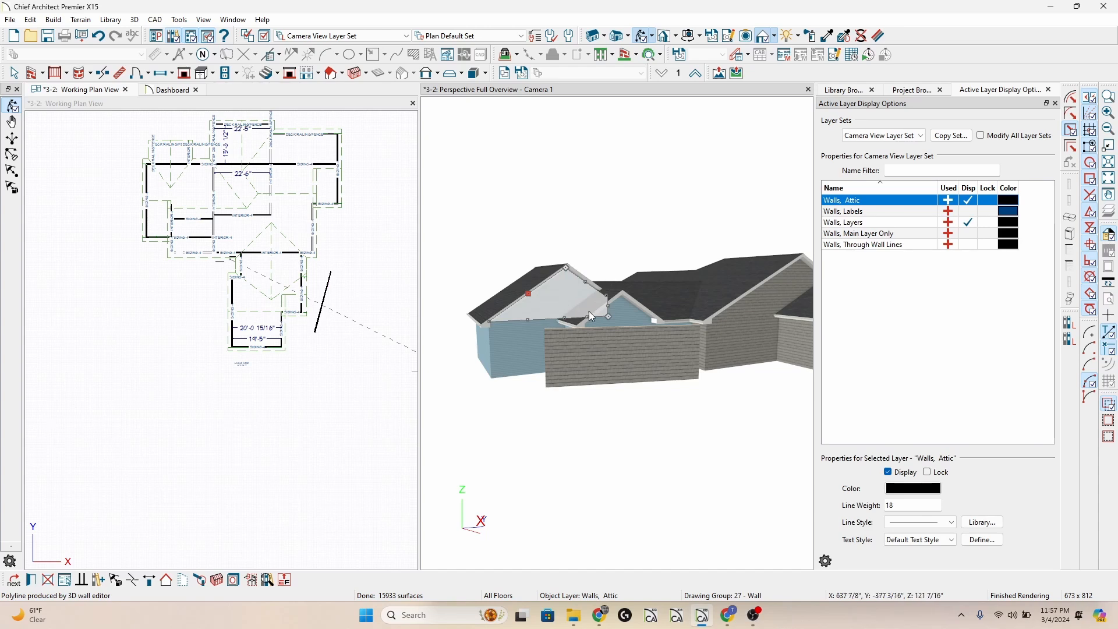
{"action": "left_click", "coordinate": [556, 303]}
{"action": "left_click", "coordinate": [767, 296]}
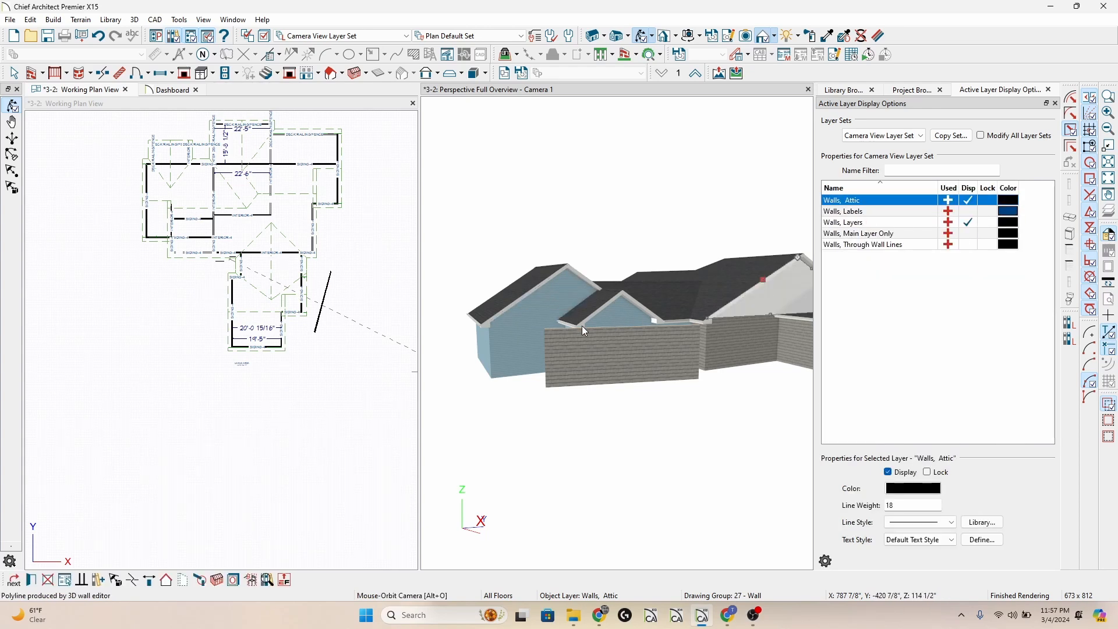
{"action": "left_click", "coordinate": [538, 309]}
{"action": "left_click", "coordinate": [761, 298]}
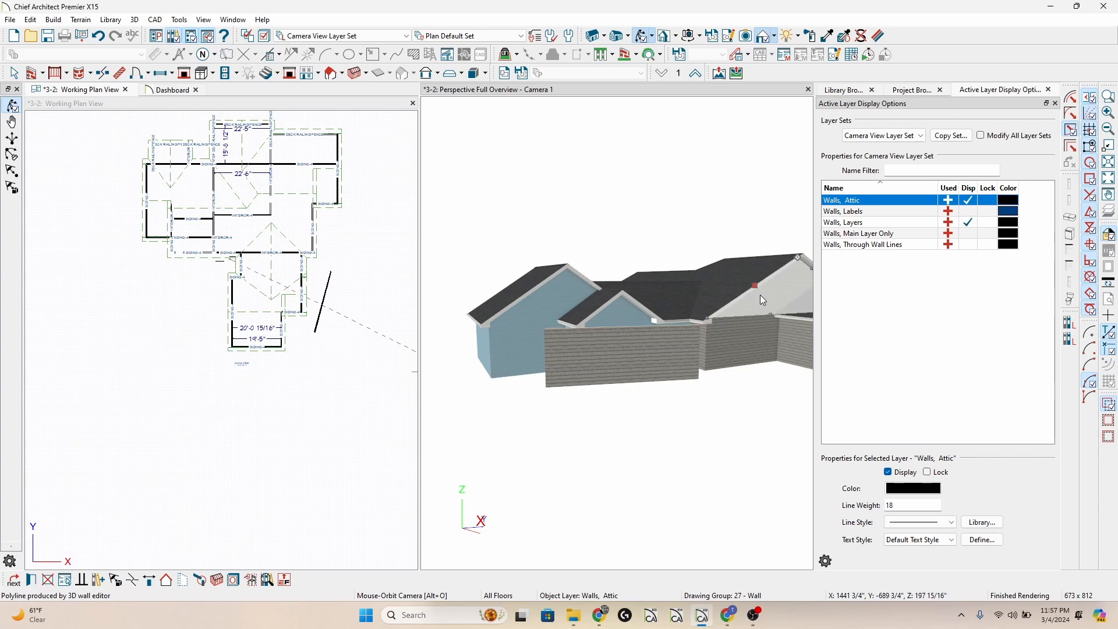
{"action": "left_click", "coordinate": [744, 338]}
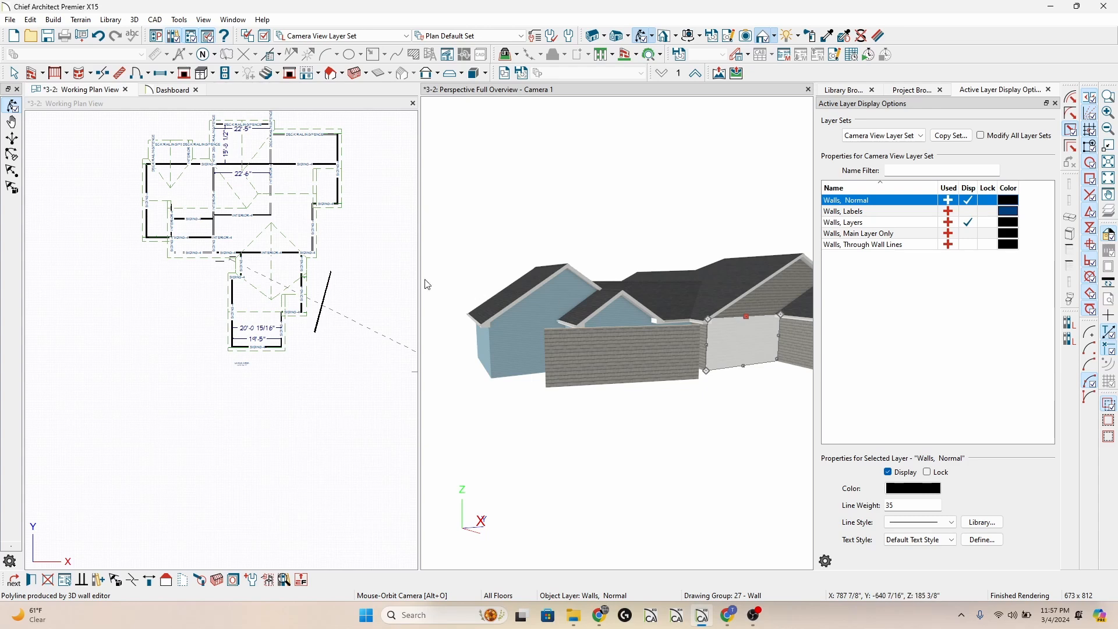
Set the Exterior Wall Surface material in the exterior wall defaults to Granite Gray and select the attic wall of the blue wing's gable.
{"action": "left_click", "coordinate": [43, 74]}
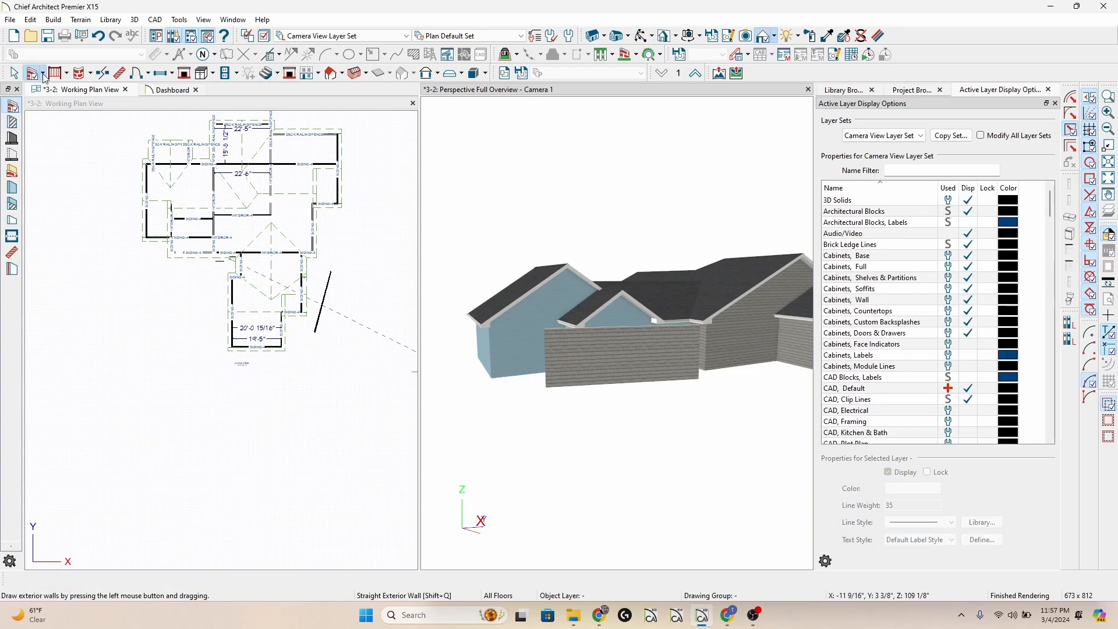
{"action": "double_click", "coordinate": [44, 78]}
{"action": "left_click", "coordinate": [273, 145]}
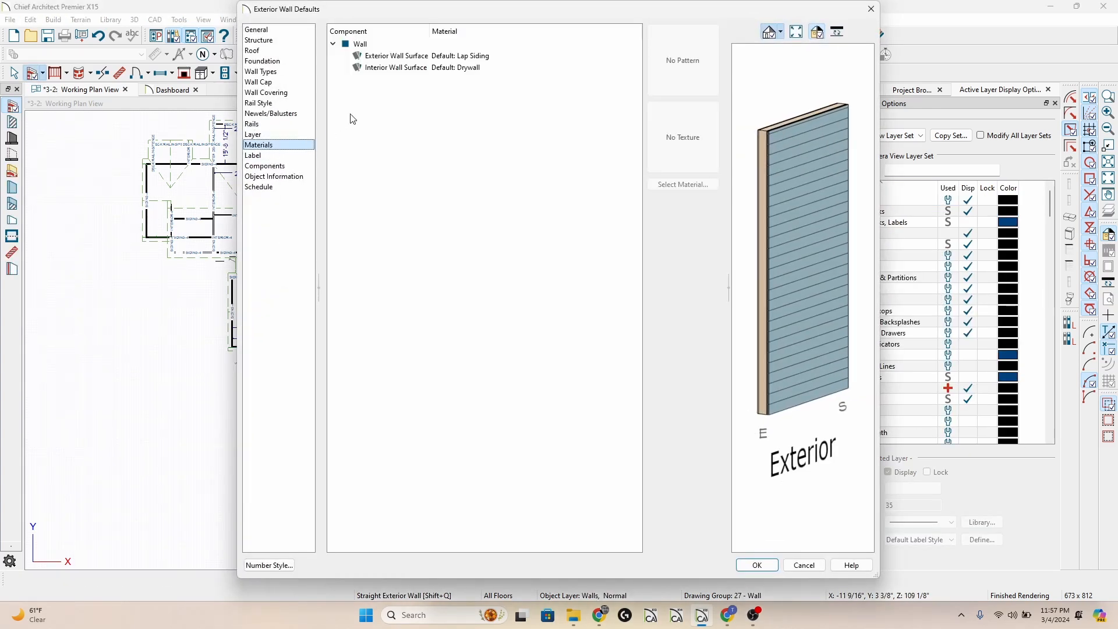
{"action": "left_click", "coordinate": [399, 55]}
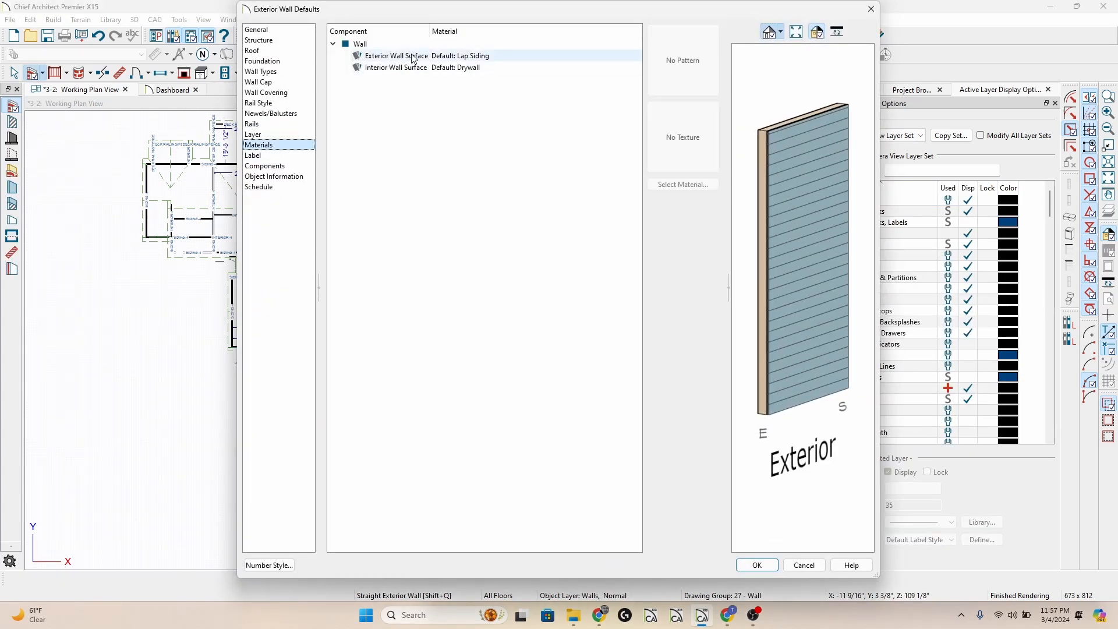
{"action": "left_click", "coordinate": [685, 185]}
{"action": "left_click", "coordinate": [368, 76]}
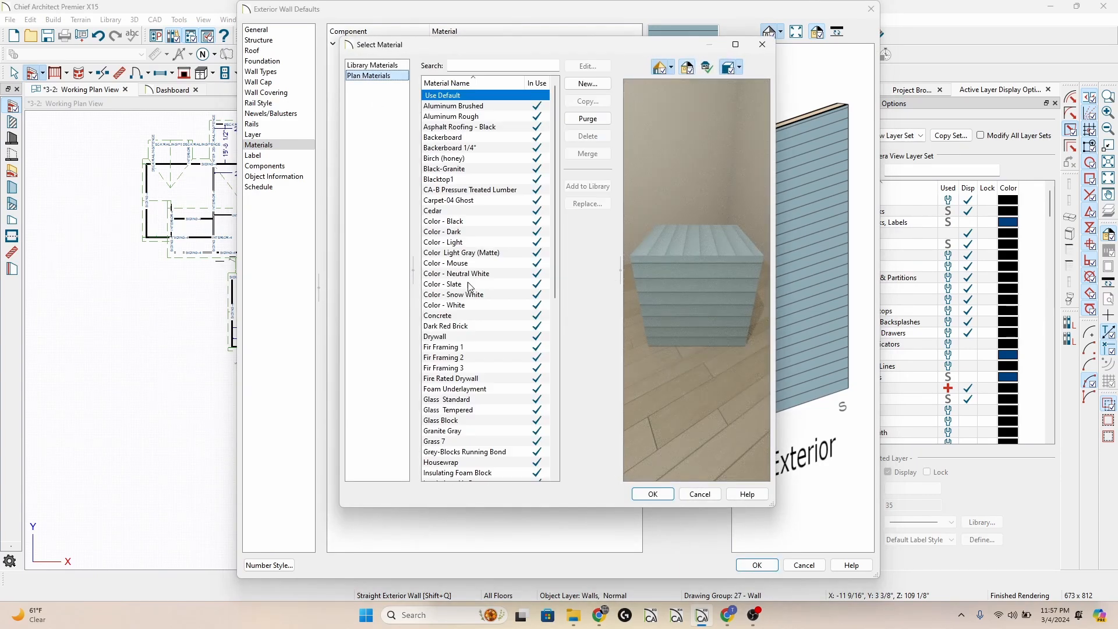
{"action": "left_click", "coordinate": [470, 432]}
{"action": "left_click", "coordinate": [652, 494]}
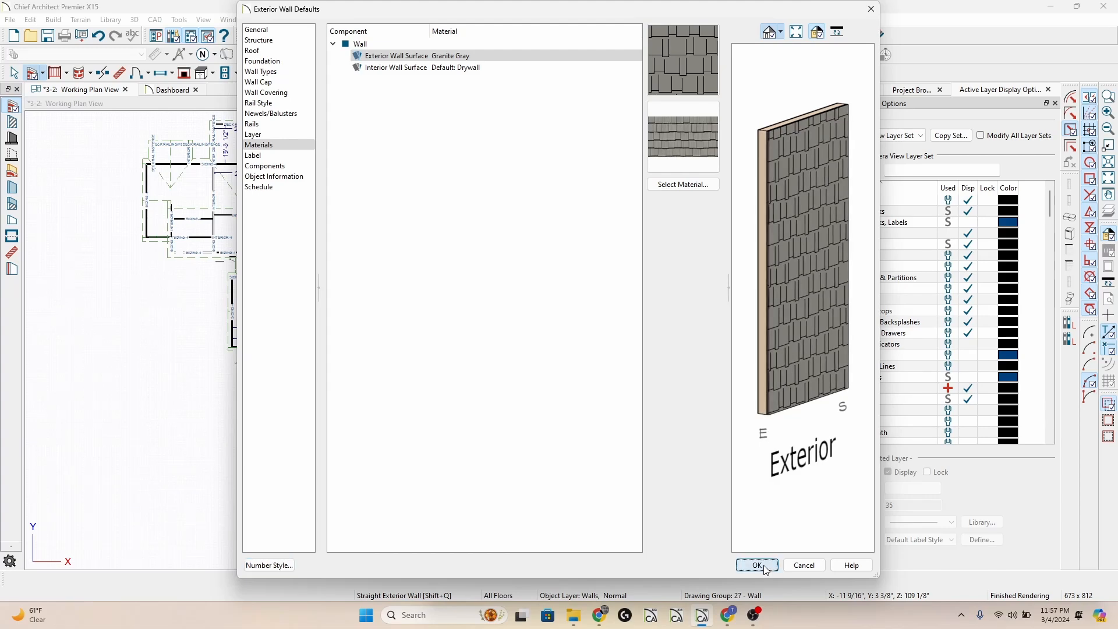
{"action": "left_click", "coordinate": [757, 565]}
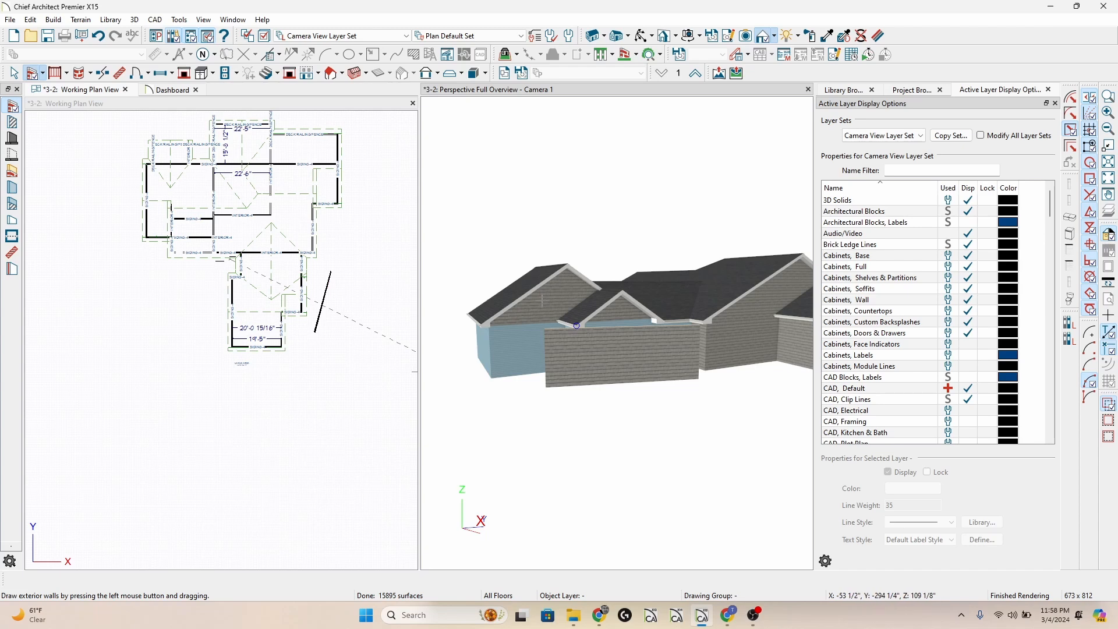
{"action": "left_click", "coordinate": [543, 301]}
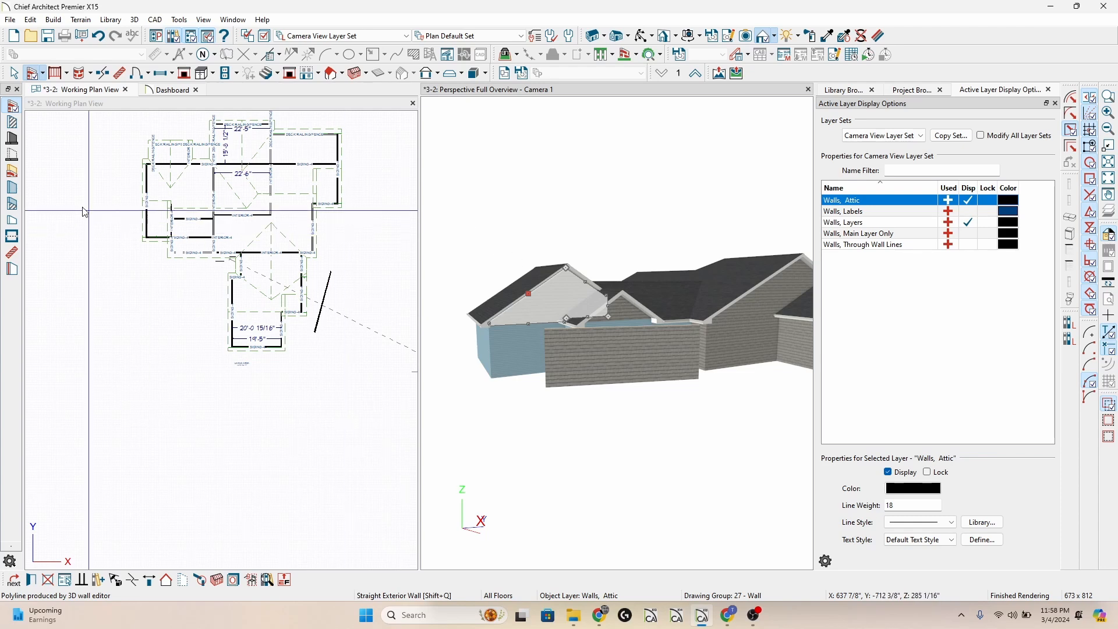
Set the Exterior Wall Surface material in the exterior wall defaults to Use Default from the plan materials and recheck the default materials.
{"action": "double_click", "coordinate": [32, 74]}
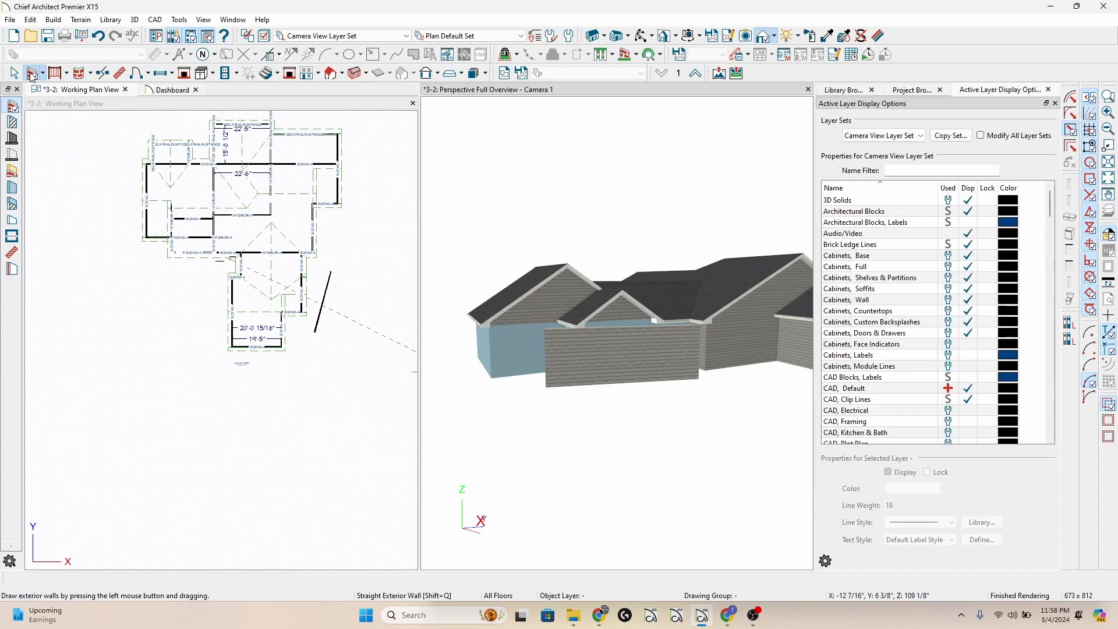
{"action": "left_click", "coordinate": [293, 150]}
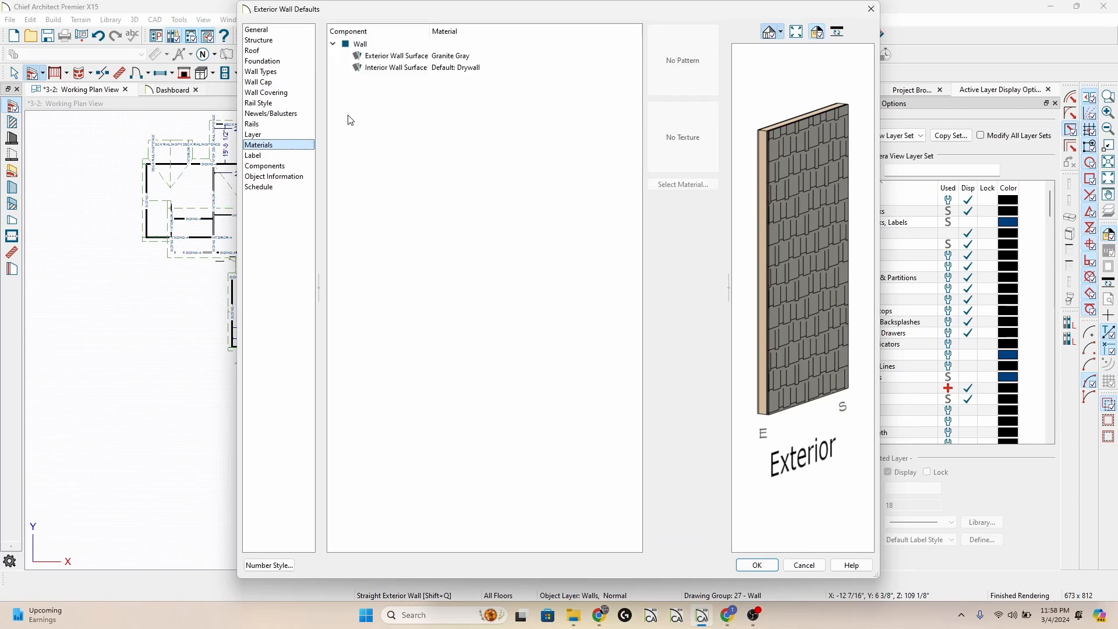
{"action": "left_click", "coordinate": [382, 56]}
{"action": "left_click", "coordinate": [690, 184]}
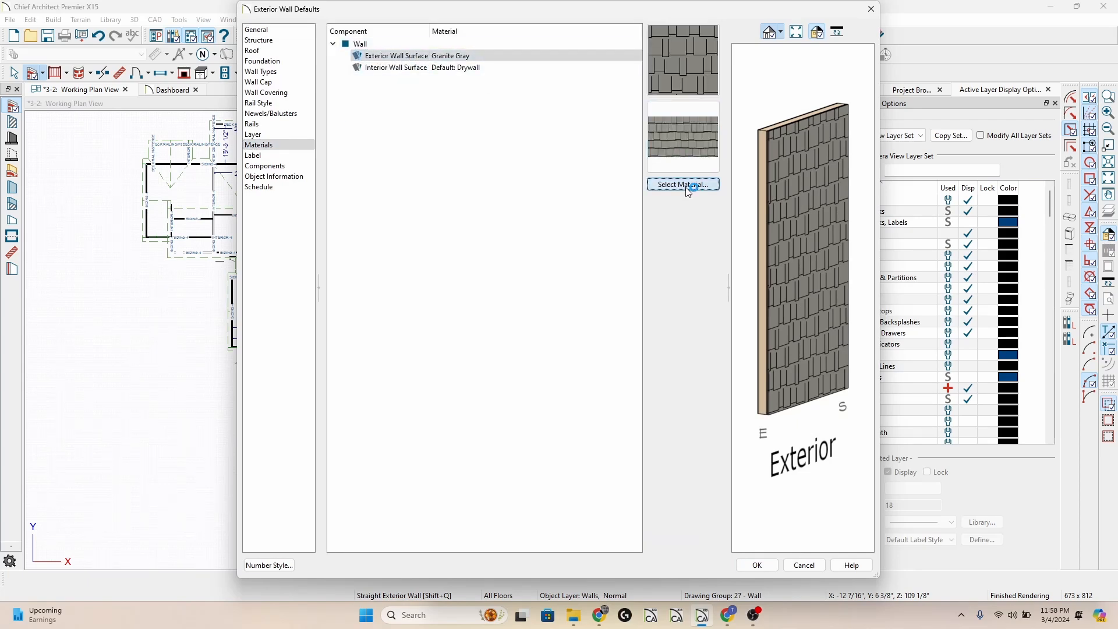
{"action": "left_click", "coordinate": [384, 77]}
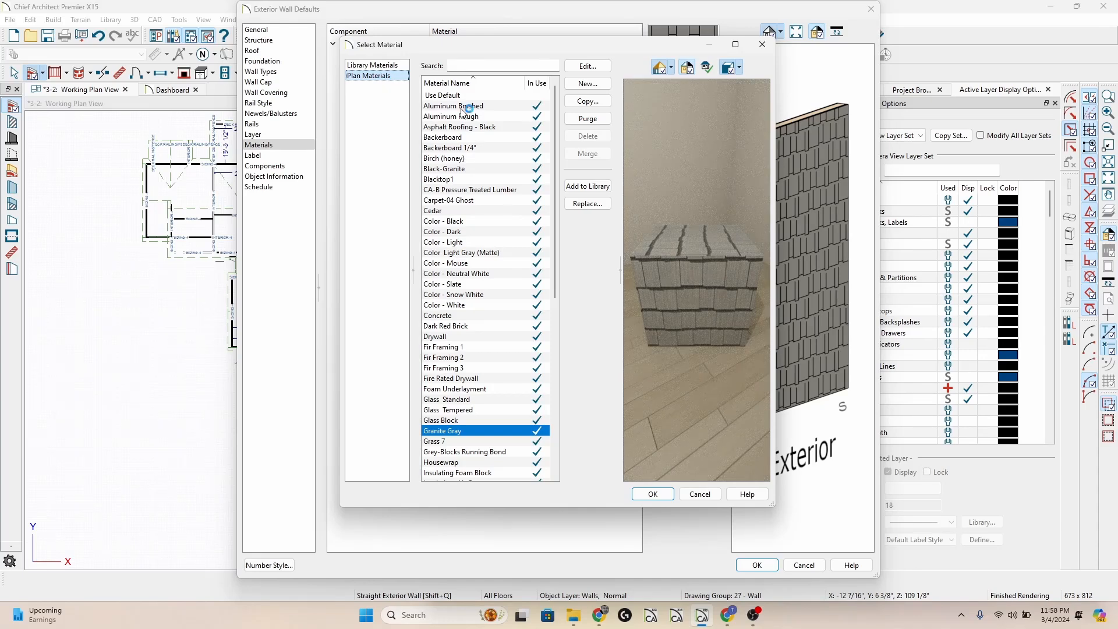
{"action": "left_click", "coordinate": [459, 97]}
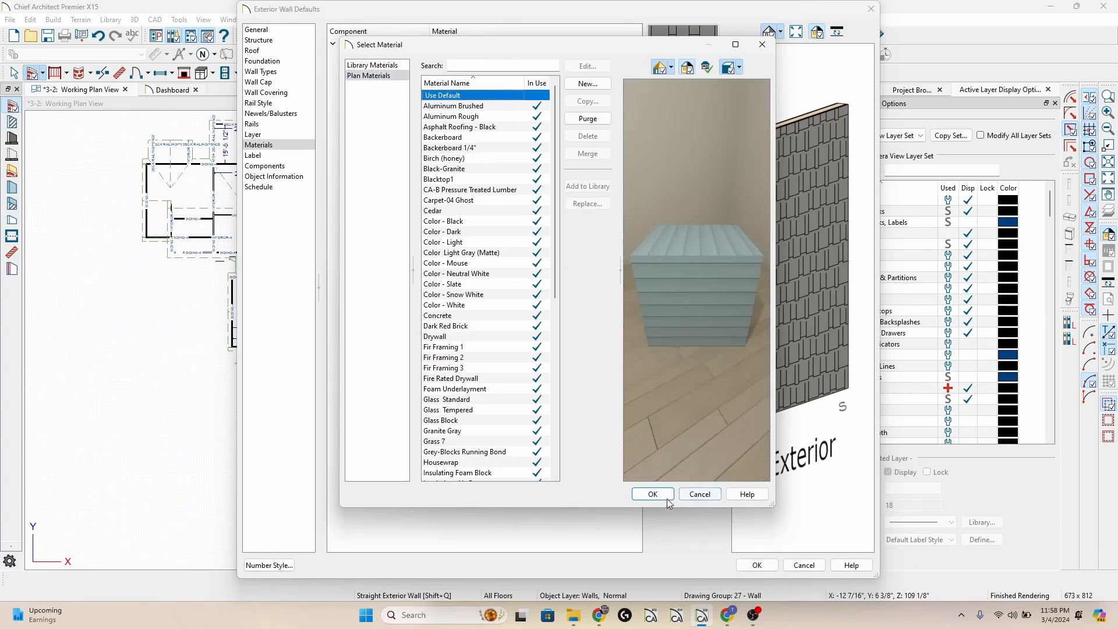
{"action": "left_click", "coordinate": [653, 494]}
{"action": "left_click", "coordinate": [751, 565]}
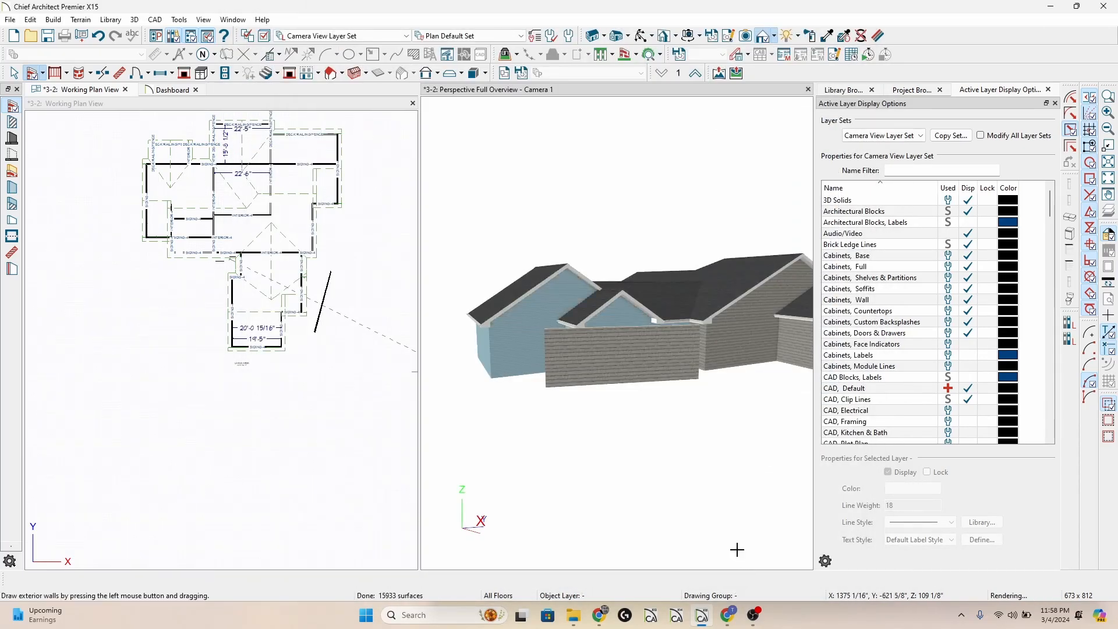
{"action": "double_click", "coordinate": [12, 107]}
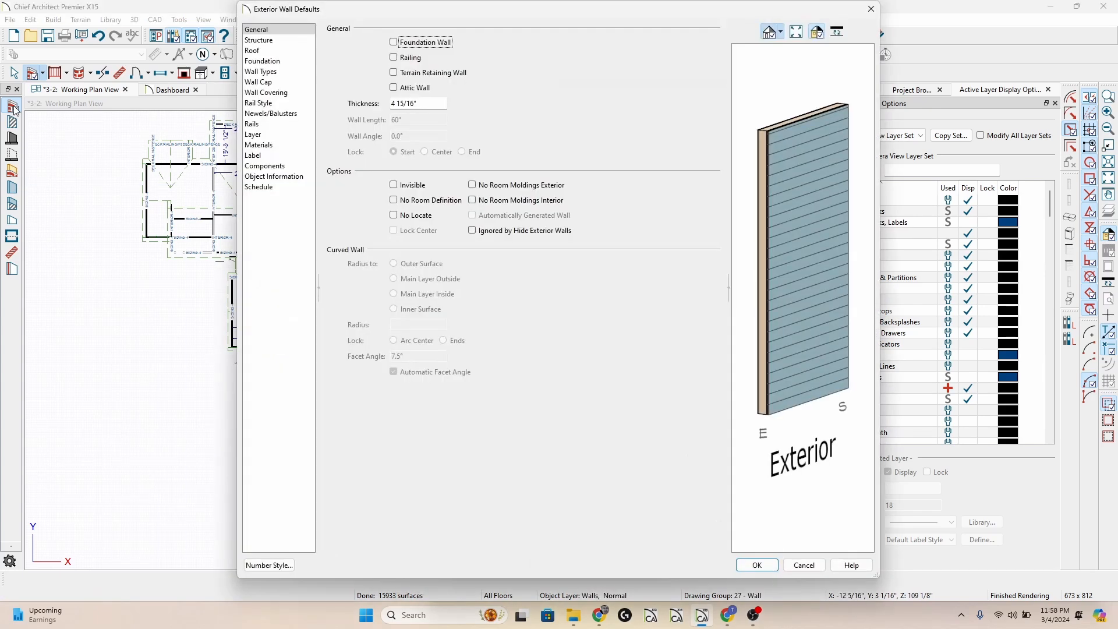
{"action": "left_click", "coordinate": [274, 144]}
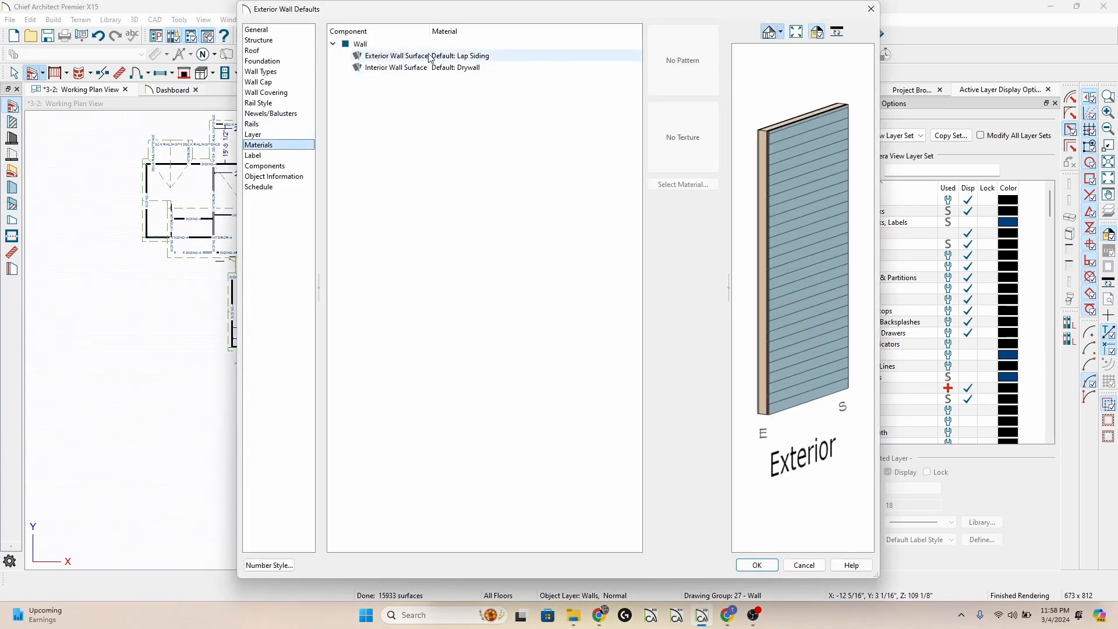
{"action": "key", "text": "Escape"}
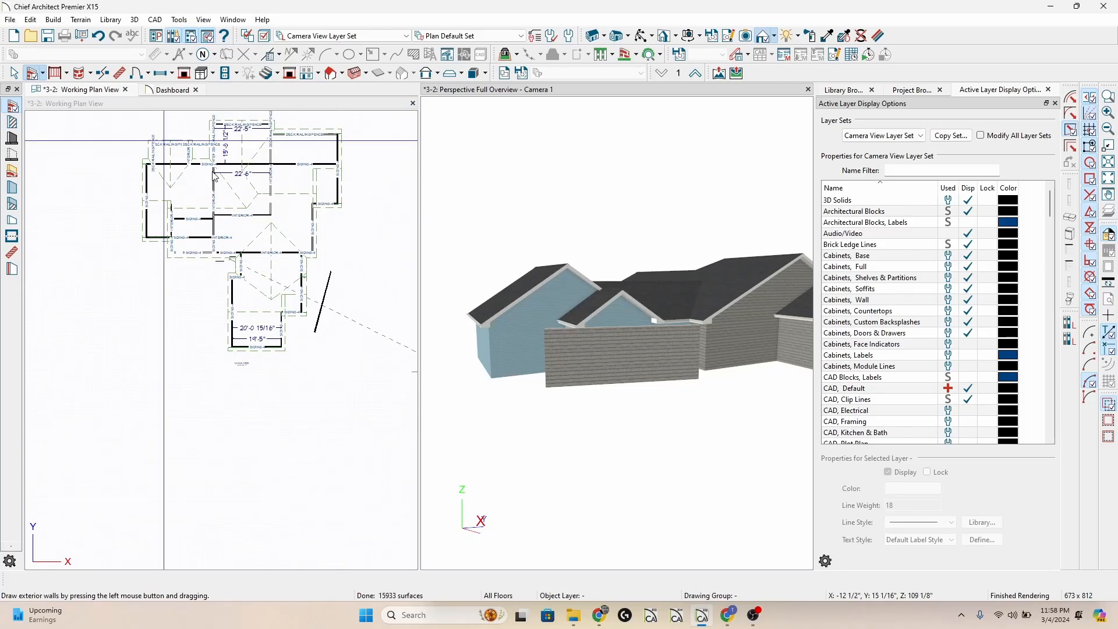
Draw a second slanted freestanding exterior wall in the plan, roughly parallel to the first one and just east of it.
{"action": "left_click", "coordinate": [339, 290]}
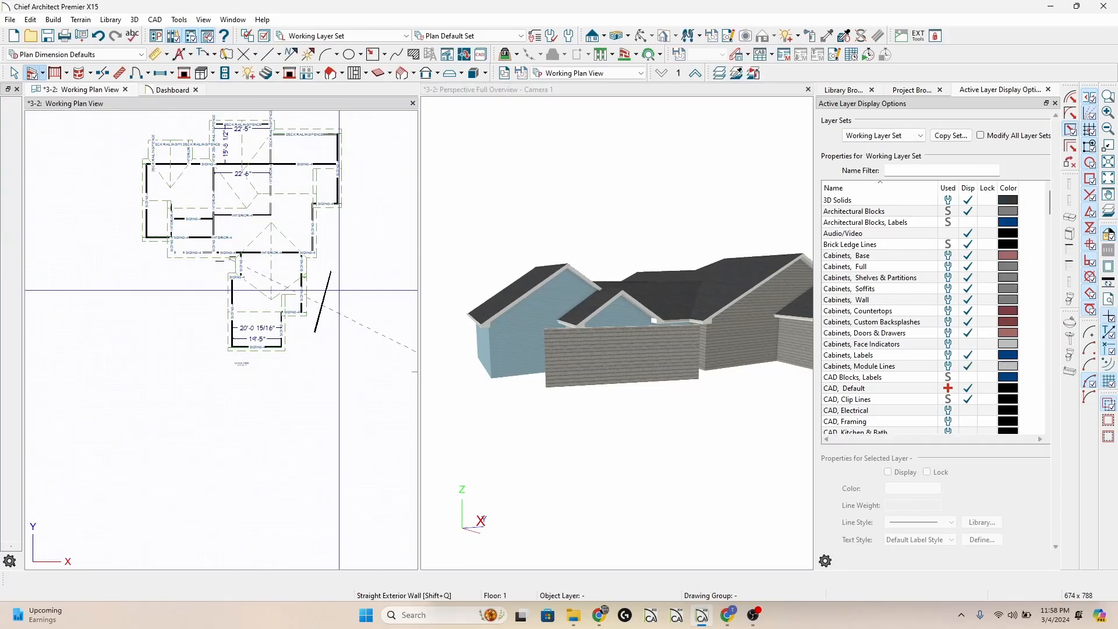
{"action": "left_click_drag", "start_coordinate": [351, 261], "coordinate": [336, 309]}
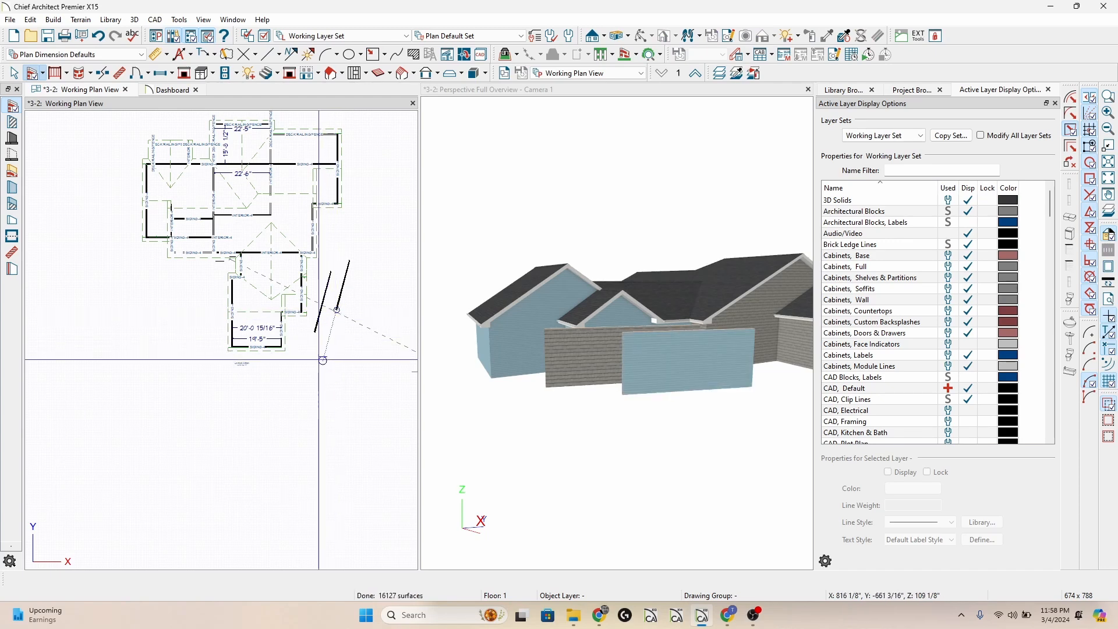
{"action": "left_click_drag", "start_coordinate": [295, 372], "coordinate": [295, 325]}
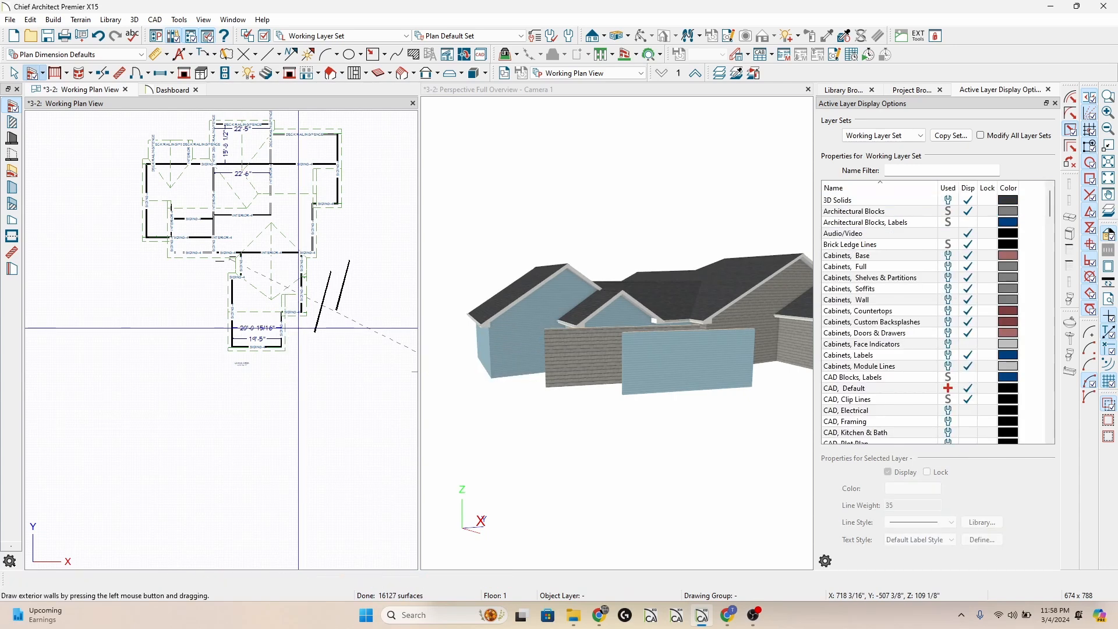
Delete both slanted freestanding exterior walls east of the lower wing.
{"action": "scroll", "coordinate": [298, 328], "scroll_direction": "up", "scroll_amount": 2}
{"action": "left_click_drag", "start_coordinate": [301, 320], "coordinate": [305, 397]}
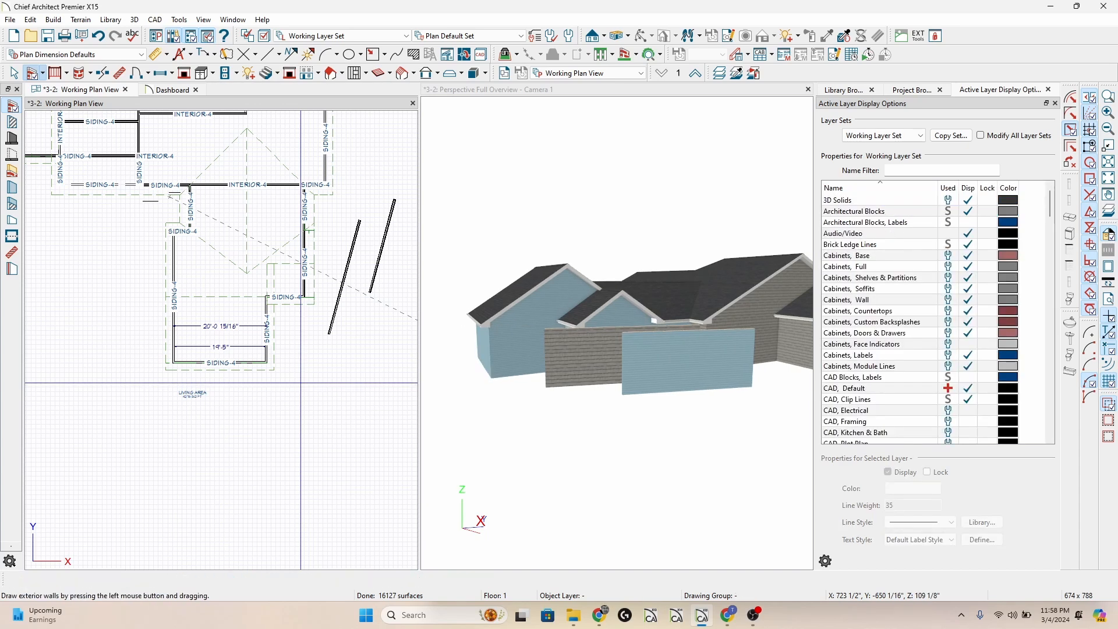
{"action": "scroll", "coordinate": [301, 383], "scroll_direction": "down", "scroll_amount": 3}
{"action": "scroll", "coordinate": [313, 362], "scroll_direction": "down", "scroll_amount": 2}
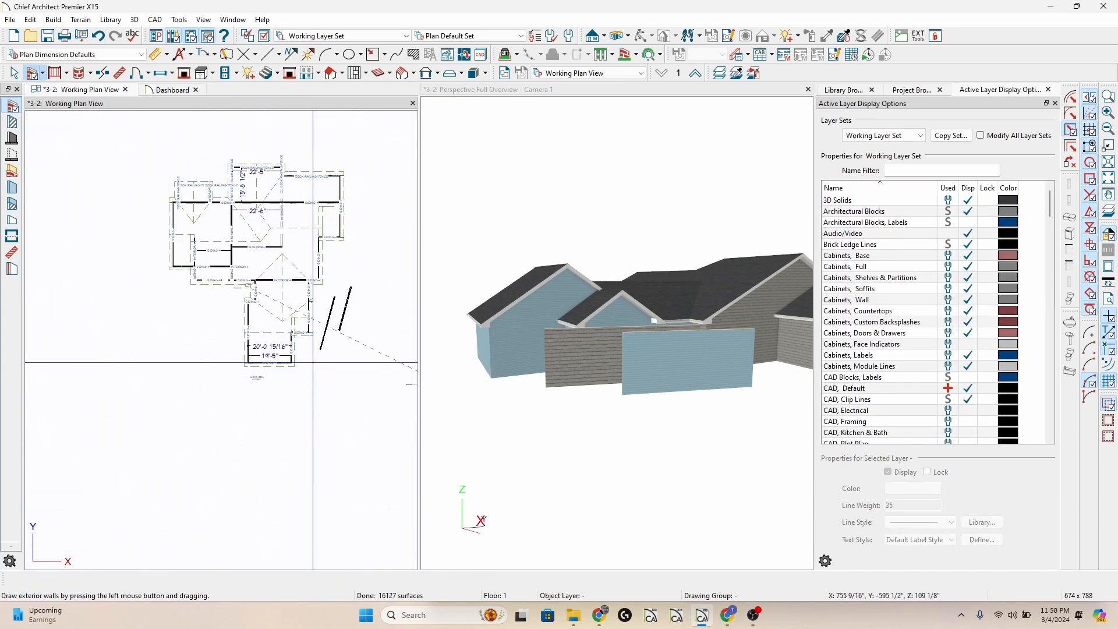
{"action": "scroll", "coordinate": [299, 203], "scroll_direction": "up", "scroll_amount": 2}
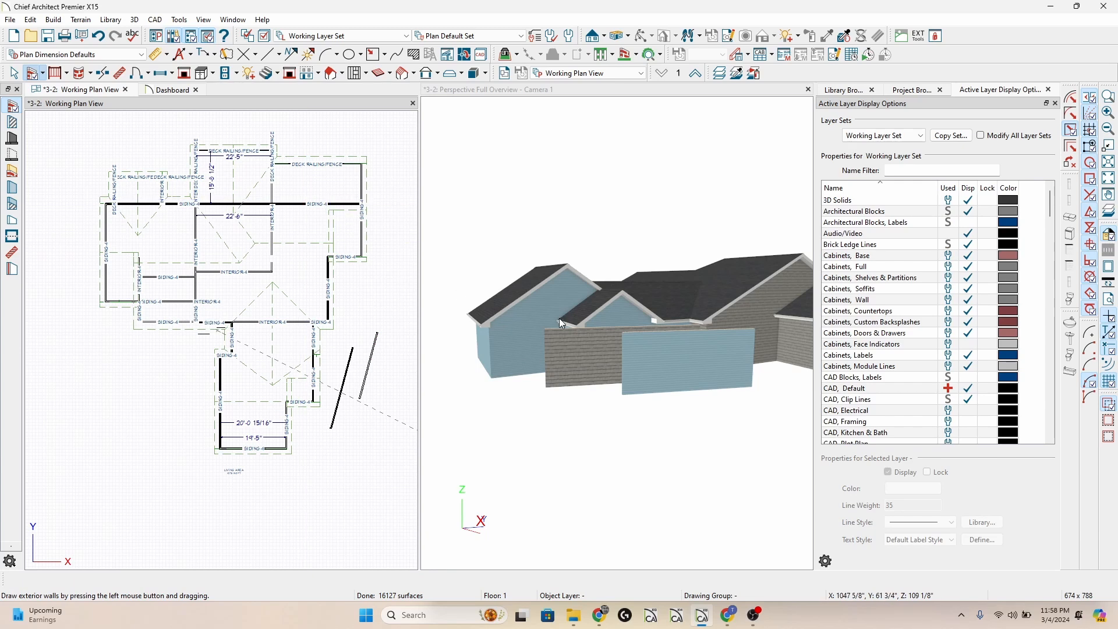
{"action": "left_click", "coordinate": [343, 383]}
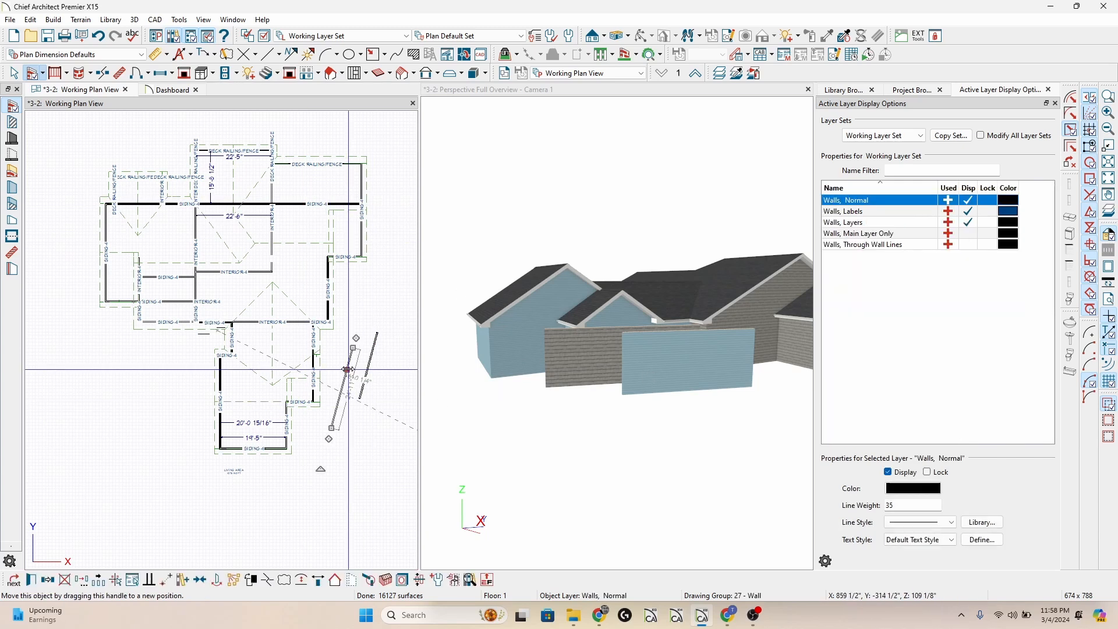
{"action": "key", "text": "Delete"}
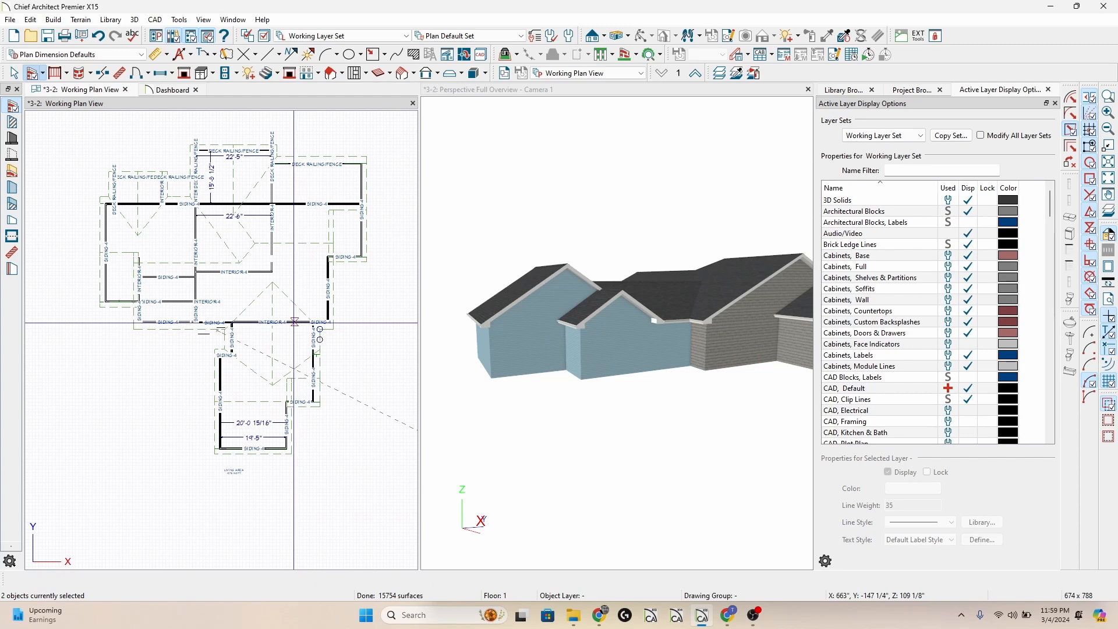
{"action": "key", "text": "Escape"}
Open the specification of the exterior room surrounding the house and select the Exterior Walls component in its materials.
{"action": "scroll", "coordinate": [335, 296], "scroll_direction": "up", "scroll_amount": 3}
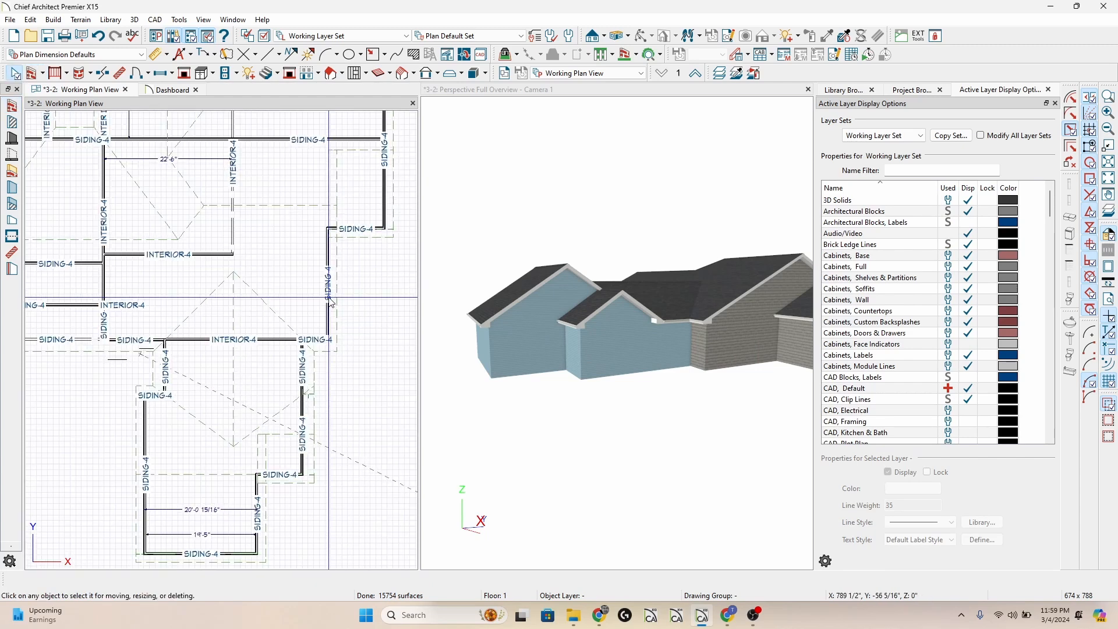
{"action": "left_click", "coordinate": [339, 288]}
{"action": "key", "text": "Tab"}
{"action": "key", "text": "Tab"}
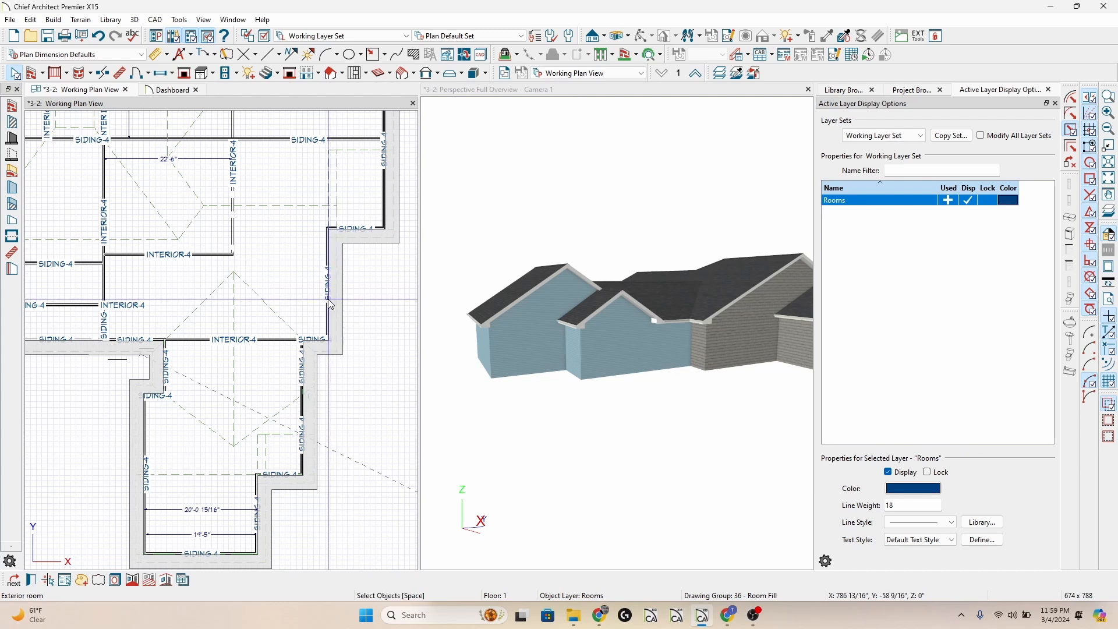
{"action": "double_click", "coordinate": [329, 304]}
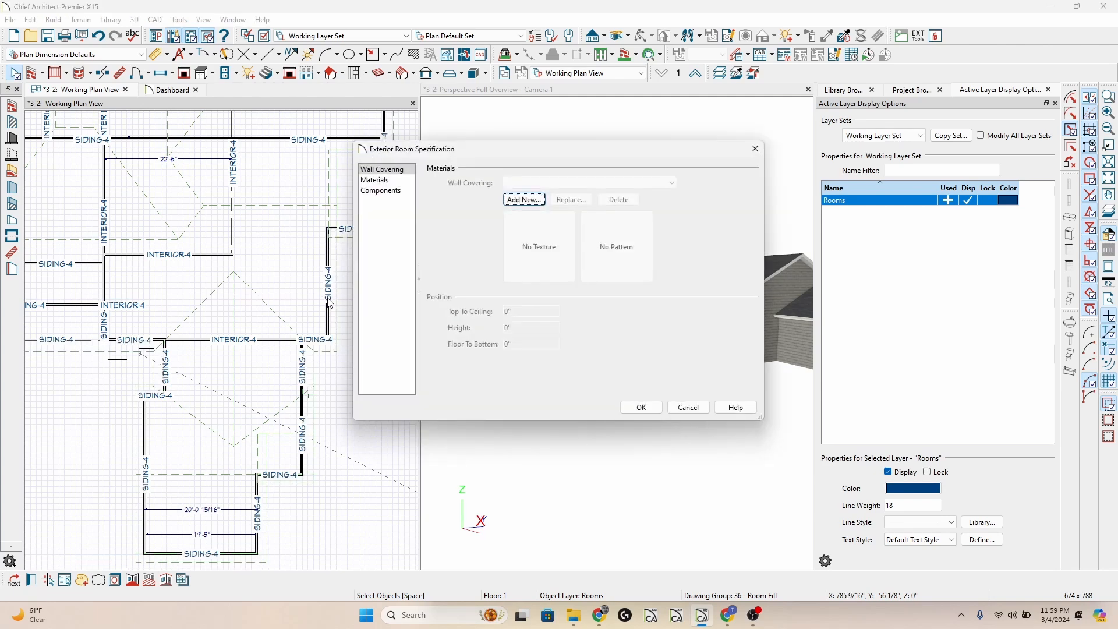
{"action": "left_click", "coordinate": [389, 181]}
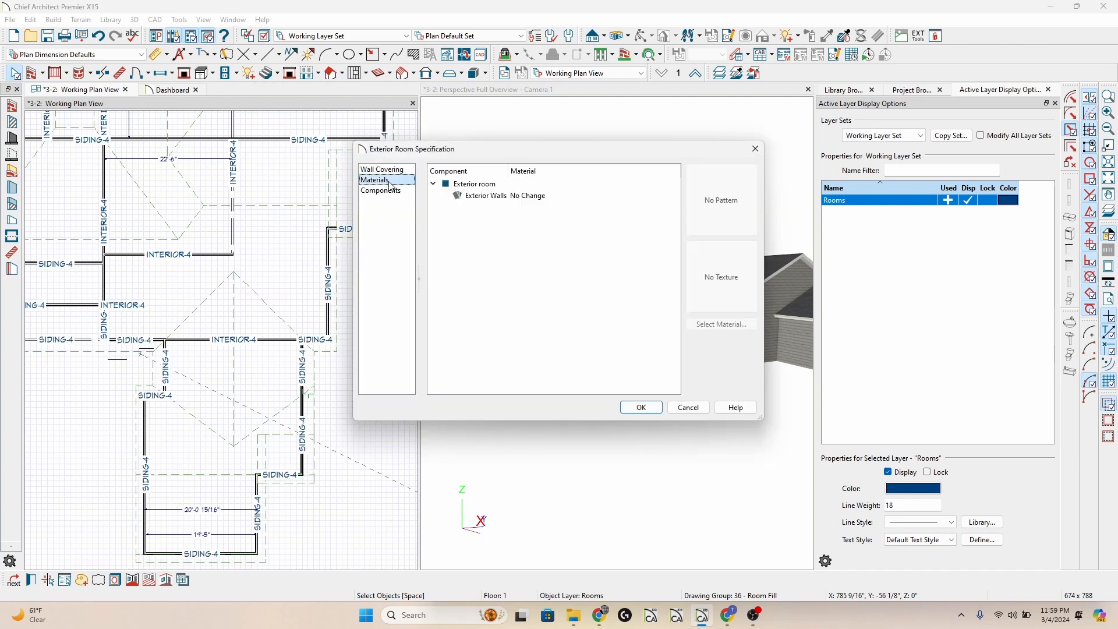
{"action": "left_click", "coordinate": [491, 198]}
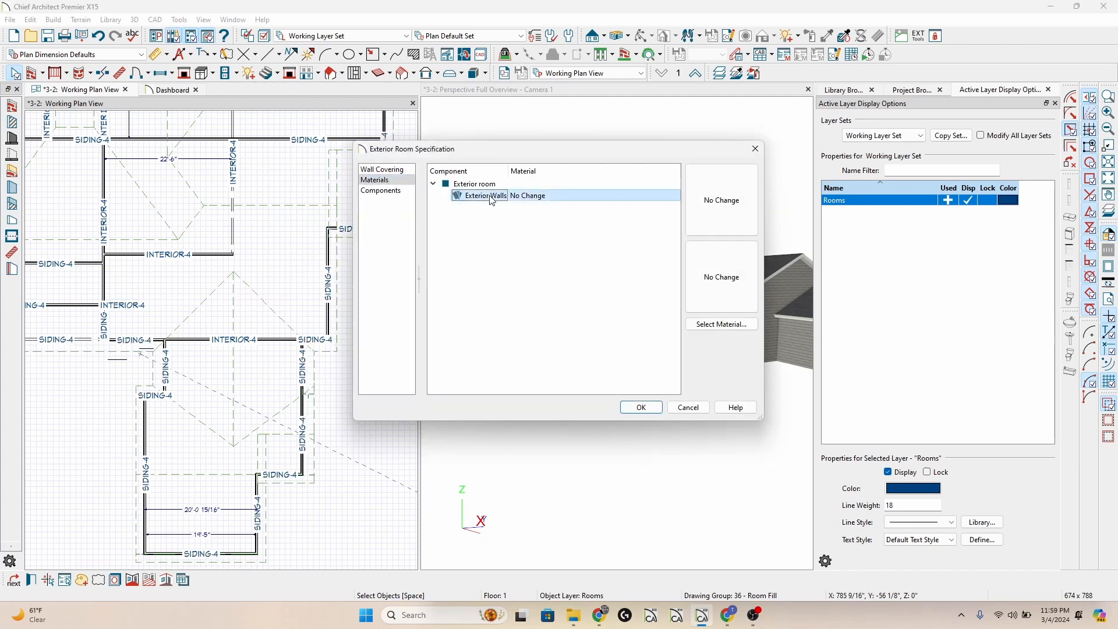
Start choosing a library material for the exterior room's Exterior Walls and filter the manufacturer catalogs to CertainTeed.
{"action": "left_click", "coordinate": [719, 324]}
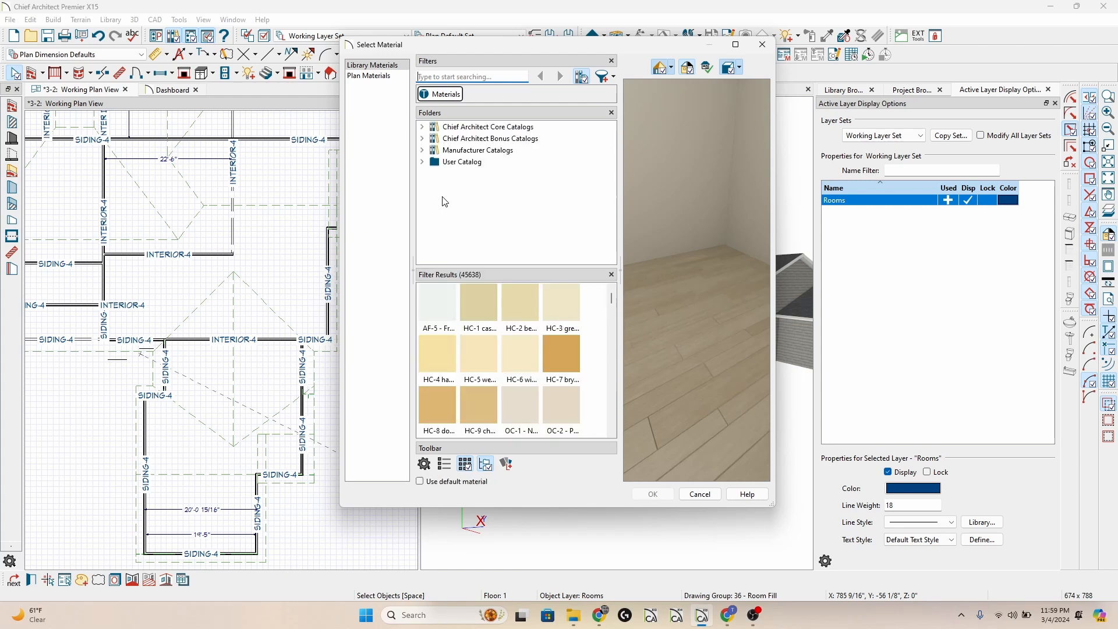
{"action": "left_click", "coordinate": [422, 150]}
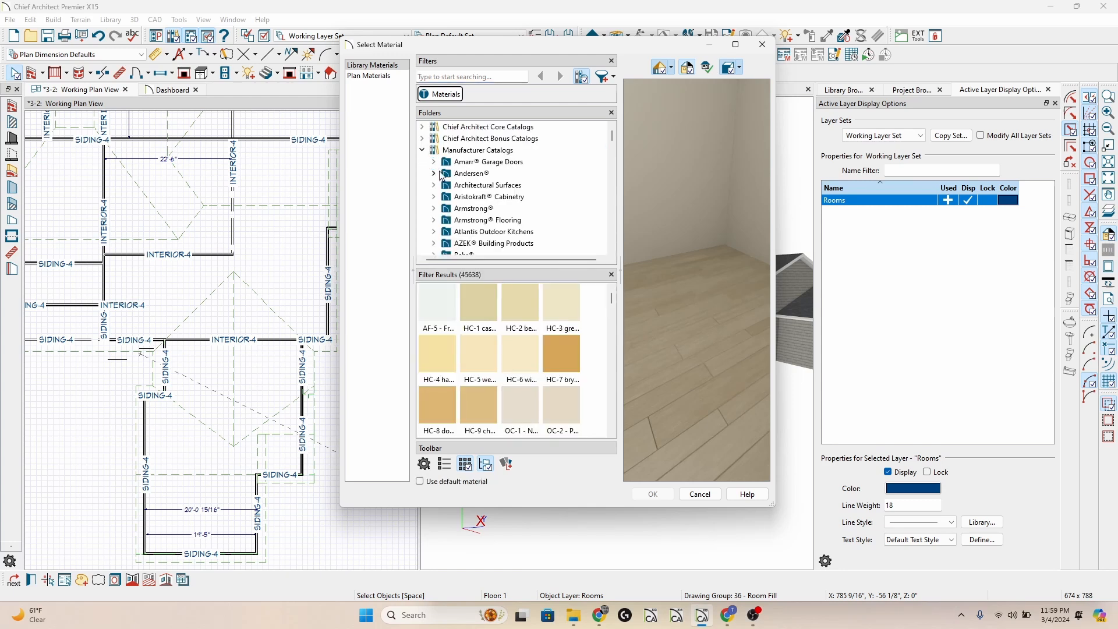
{"action": "left_click", "coordinate": [456, 210]}
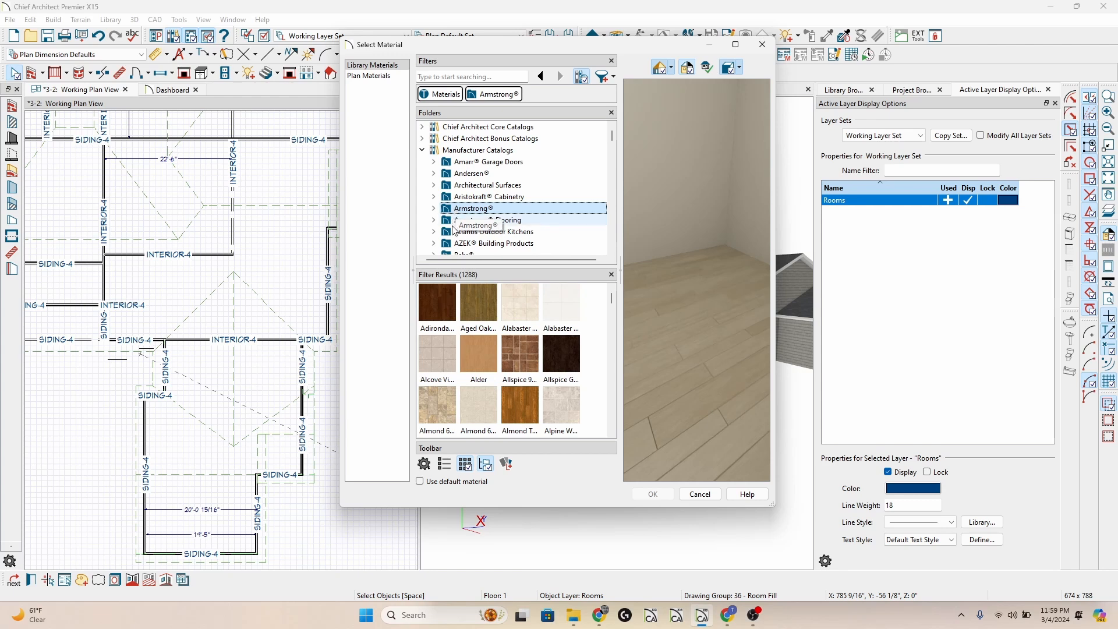
{"action": "scroll", "coordinate": [451, 241], "scroll_direction": "down", "scroll_amount": 1}
{"action": "scroll", "coordinate": [451, 241], "scroll_direction": "down", "scroll_amount": 2}
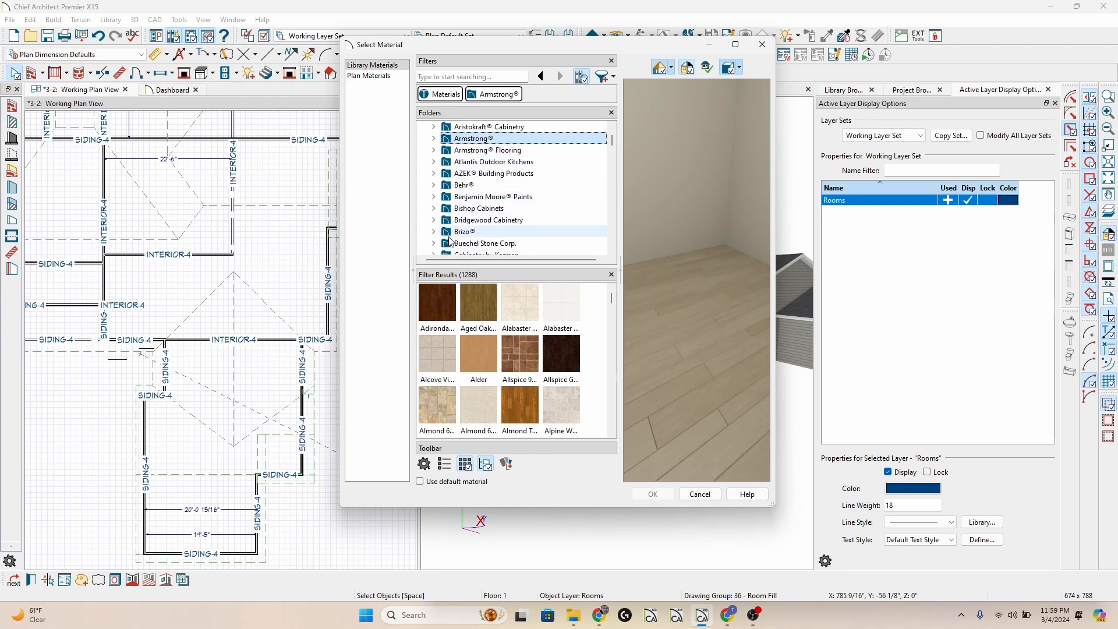
{"action": "scroll", "coordinate": [452, 240], "scroll_direction": "down", "scroll_amount": 1}
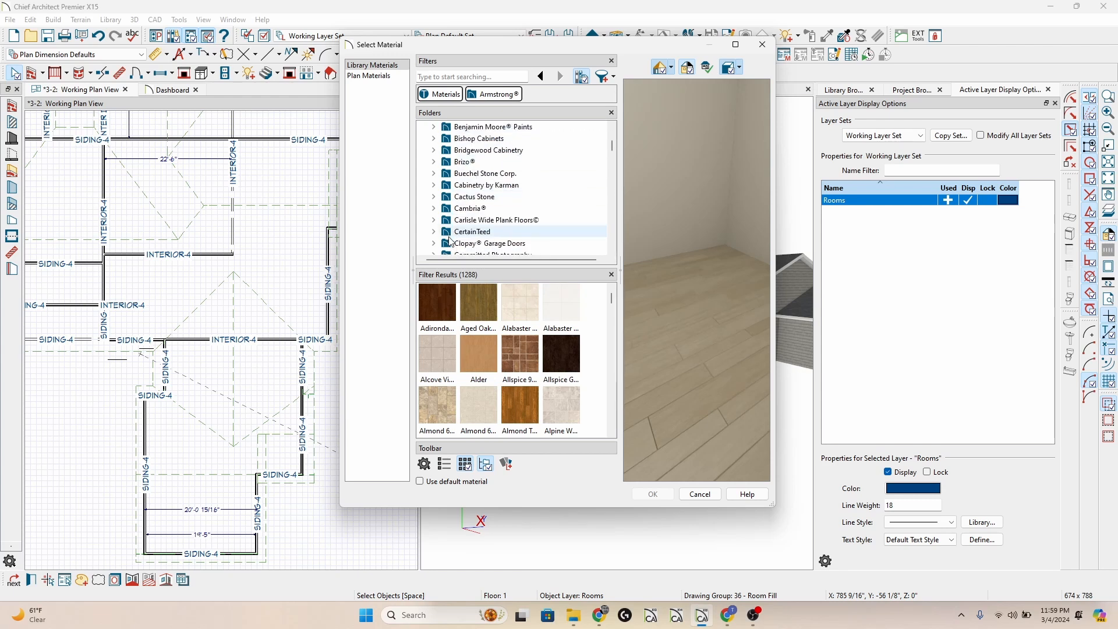
{"action": "scroll", "coordinate": [451, 240], "scroll_direction": "down", "scroll_amount": 1}
{"action": "scroll", "coordinate": [451, 241], "scroll_direction": "down", "scroll_amount": 1}
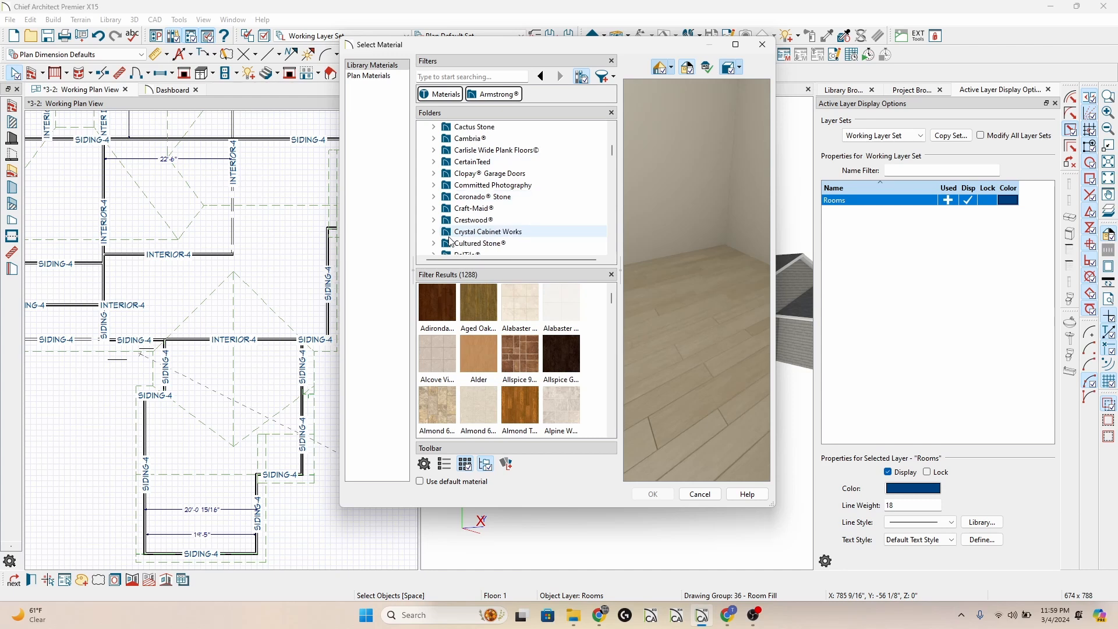
{"action": "scroll", "coordinate": [451, 241], "scroll_direction": "down", "scroll_amount": 1}
{"action": "scroll", "coordinate": [451, 240], "scroll_direction": "down", "scroll_amount": 2}
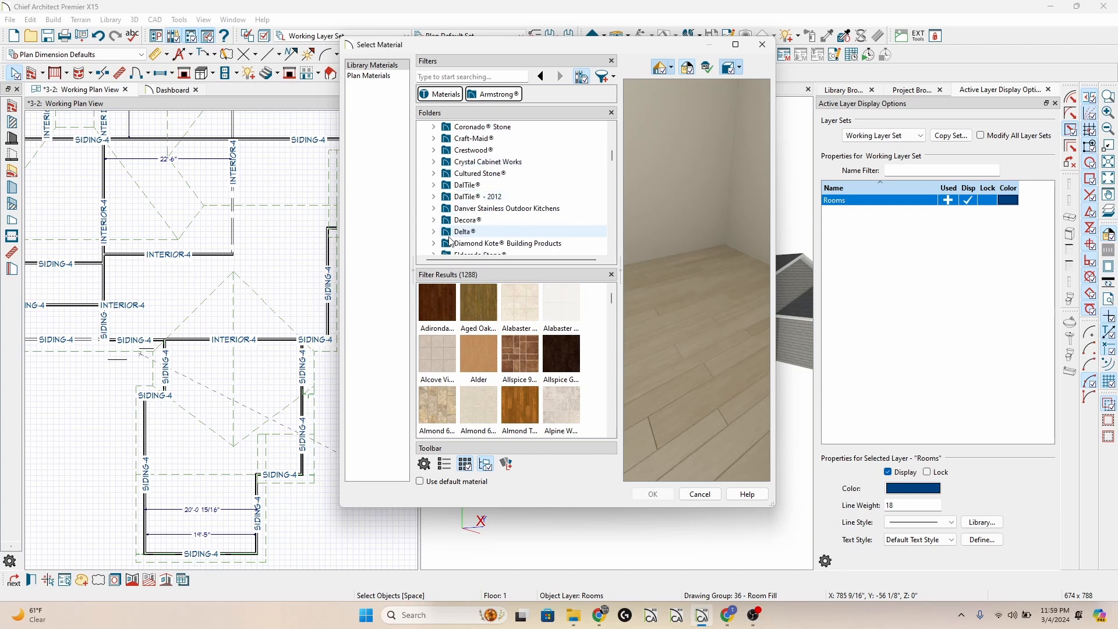
{"action": "scroll", "coordinate": [451, 241], "scroll_direction": "up", "scroll_amount": 6}
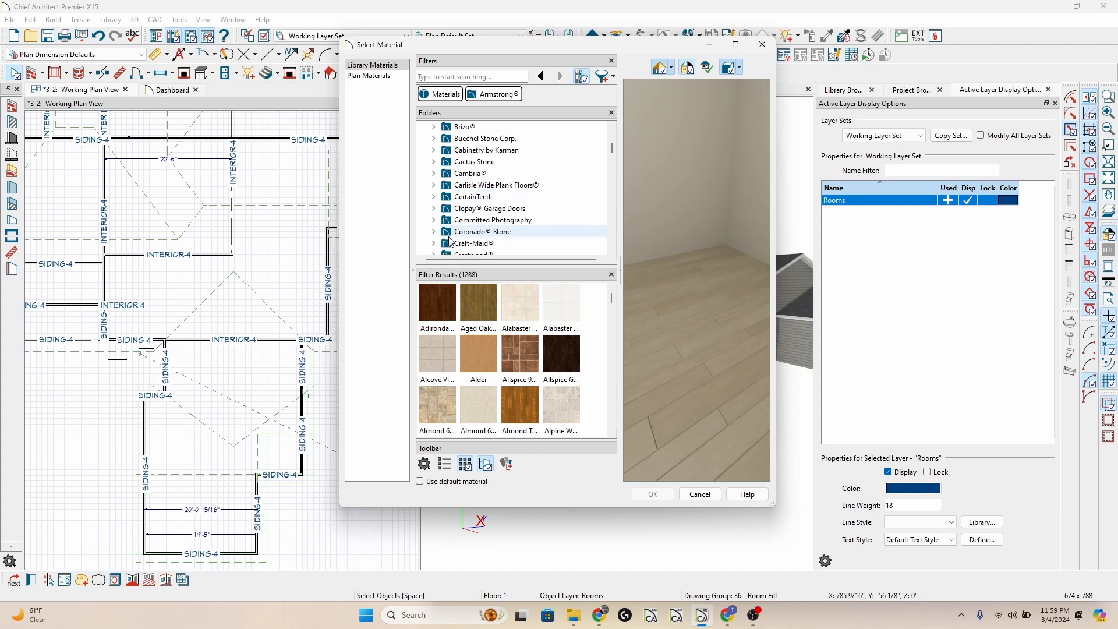
{"action": "scroll", "coordinate": [451, 240], "scroll_direction": "down", "scroll_amount": 1}
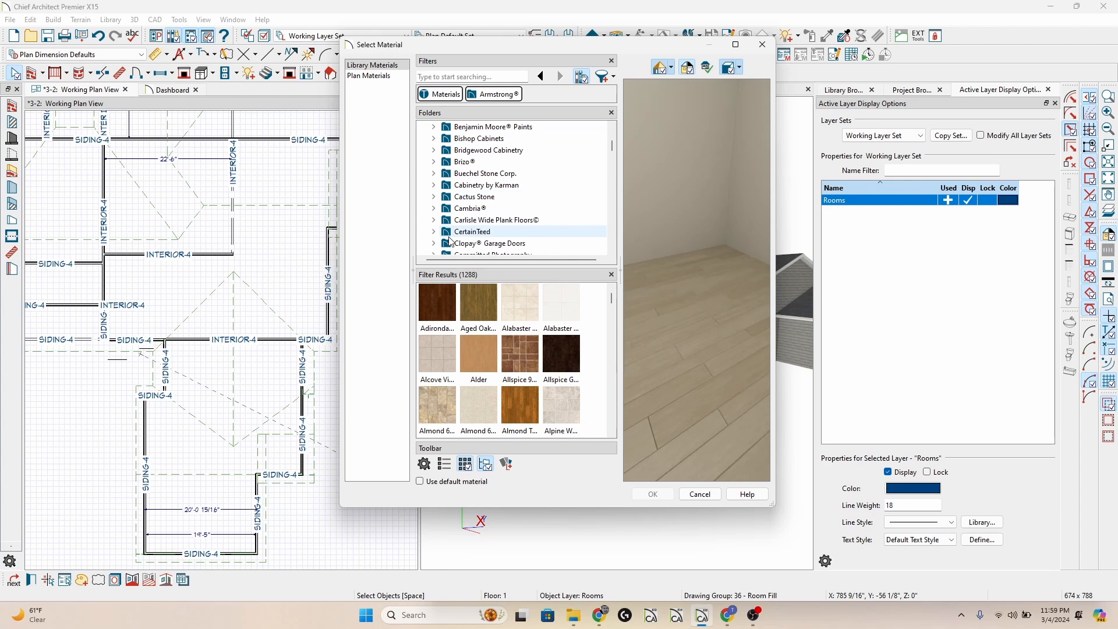
{"action": "left_click", "coordinate": [459, 232]}
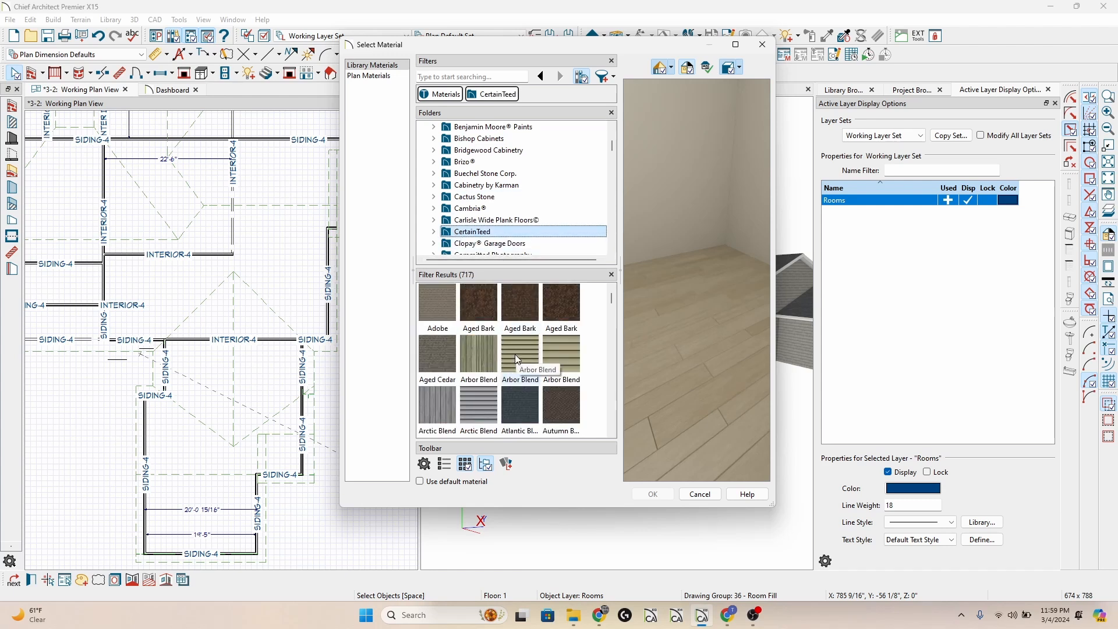
Set the exterior room's Exterior Walls to CertainTeed's Autumn Red scalloped shingle material and apply the specification.
{"action": "scroll", "coordinate": [517, 359], "scroll_direction": "down", "scroll_amount": 3}
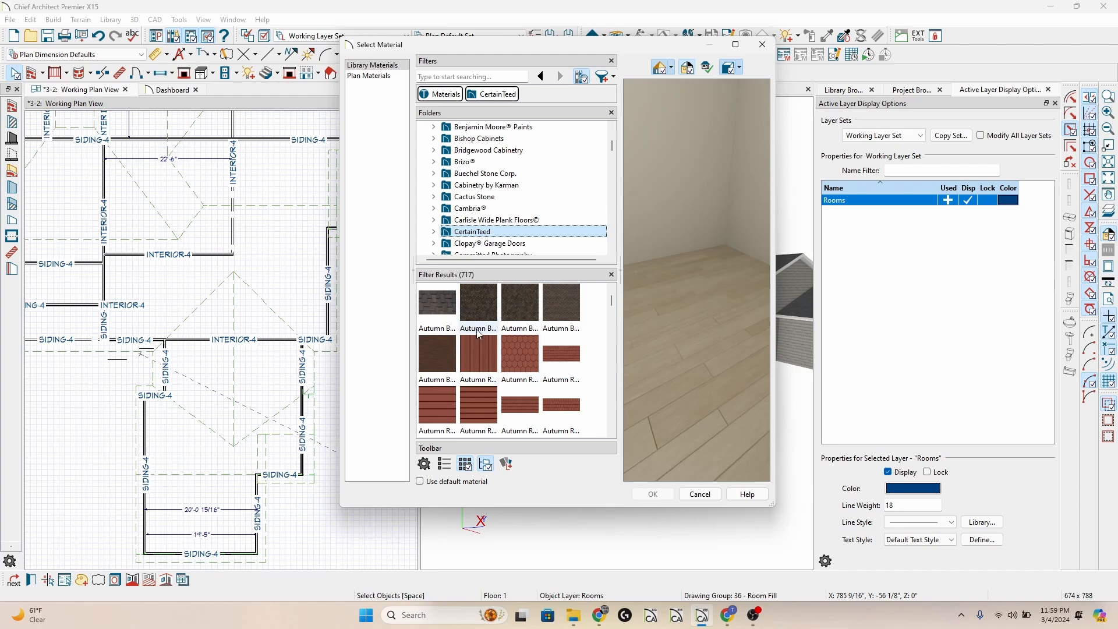
{"action": "scroll", "coordinate": [478, 331], "scroll_direction": "down", "scroll_amount": 2}
{"action": "scroll", "coordinate": [476, 344], "scroll_direction": "up", "scroll_amount": 2}
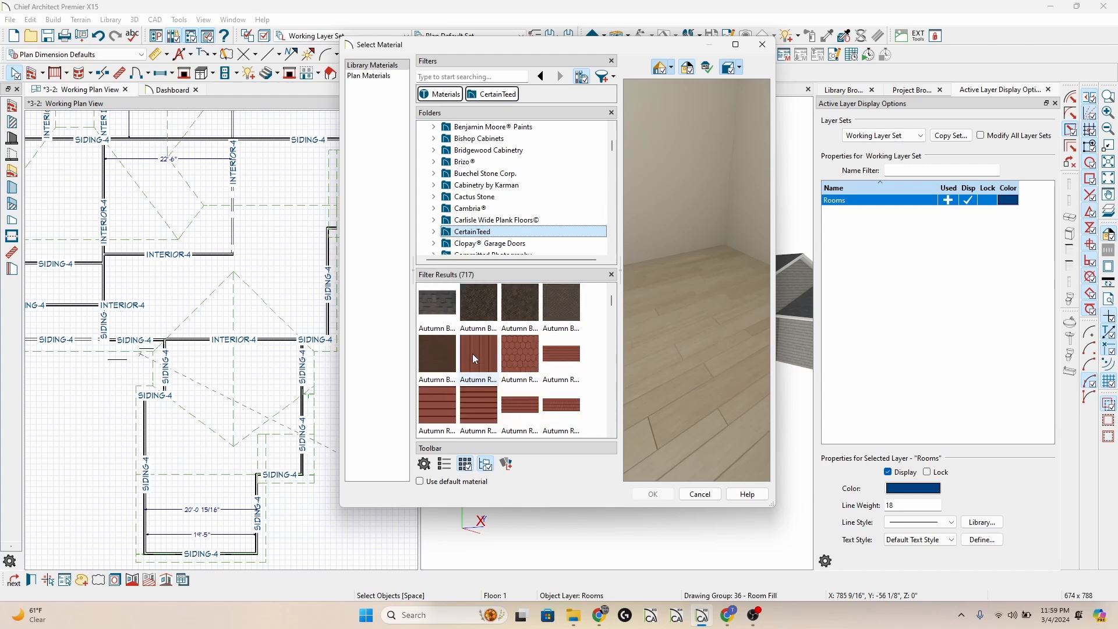
{"action": "left_click", "coordinate": [527, 354]}
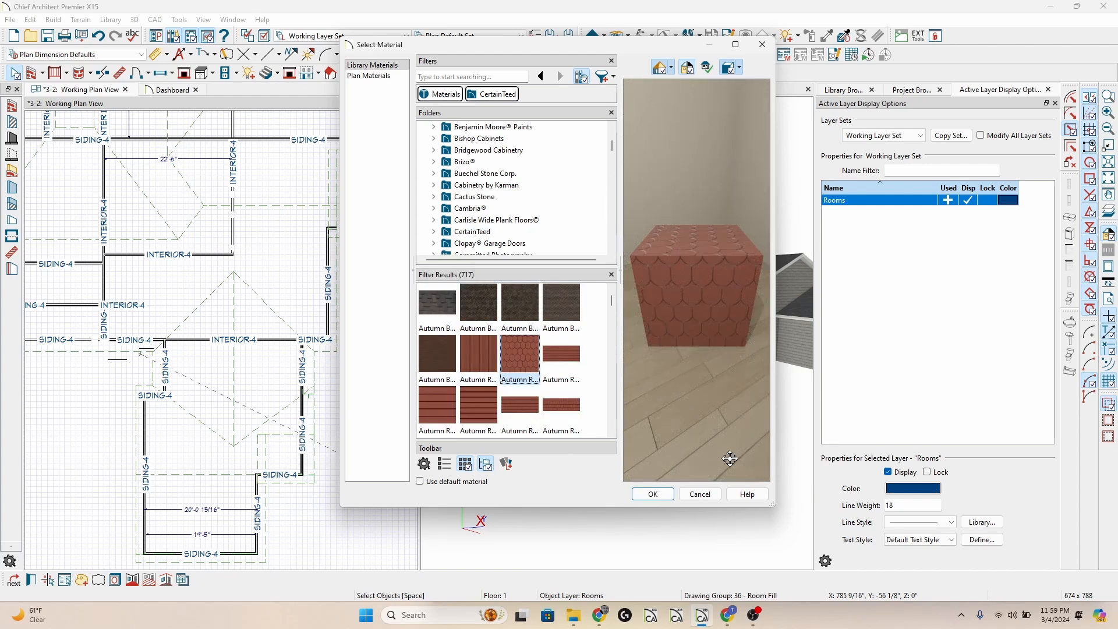
{"action": "left_click", "coordinate": [653, 494]}
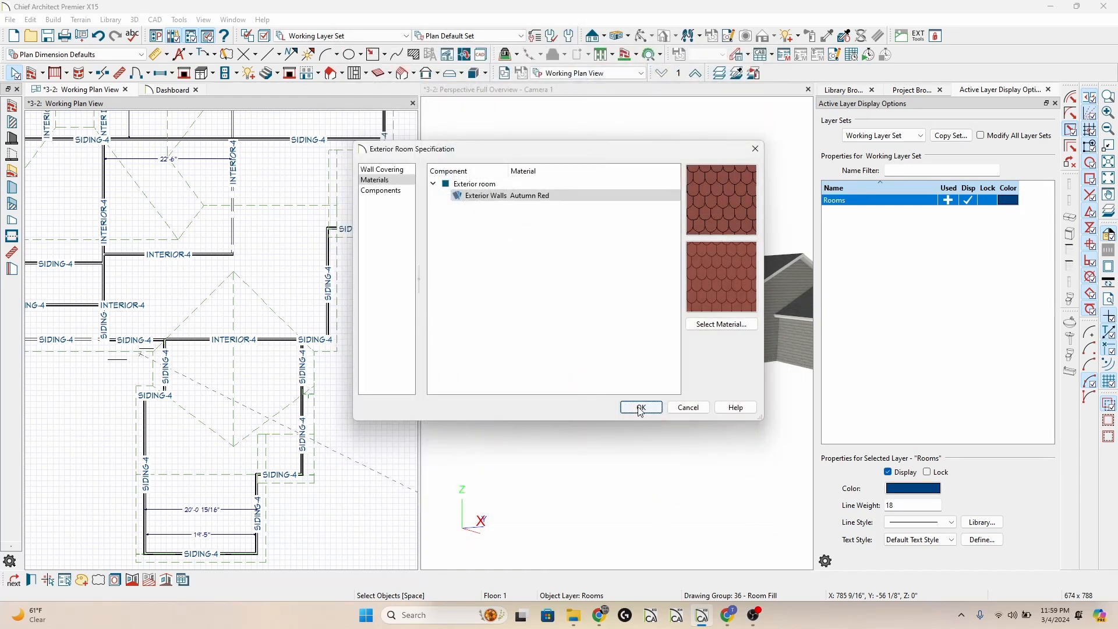
{"action": "left_click", "coordinate": [640, 408]}
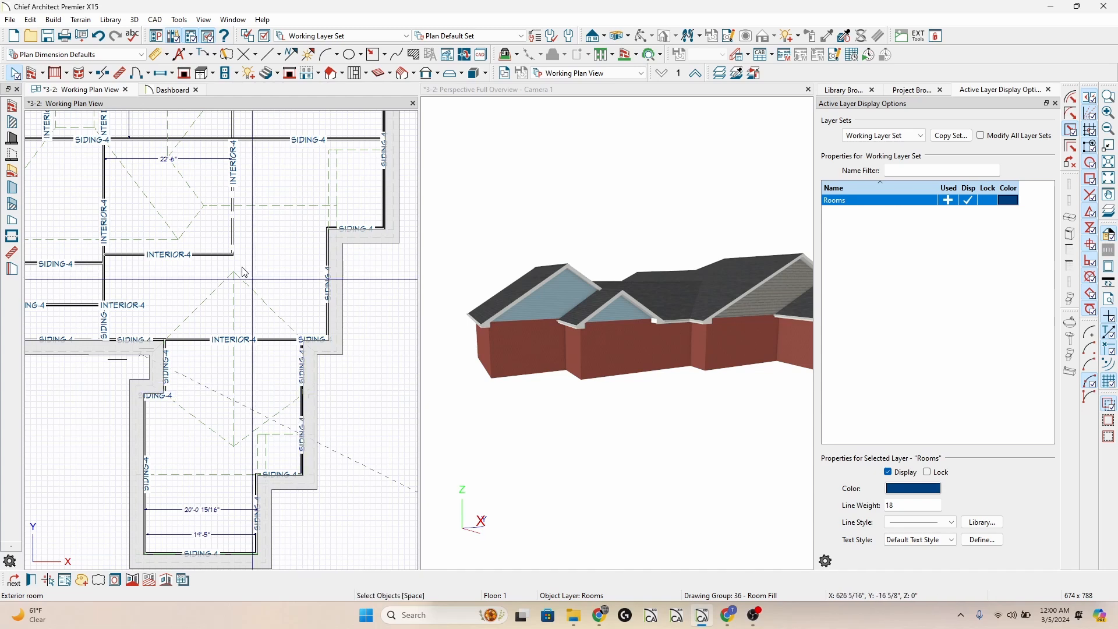
Check the exterior wall defaults, examining the layers of the Siding-4 wall type and the default wall surface materials.
{"action": "left_click", "coordinate": [32, 75]}
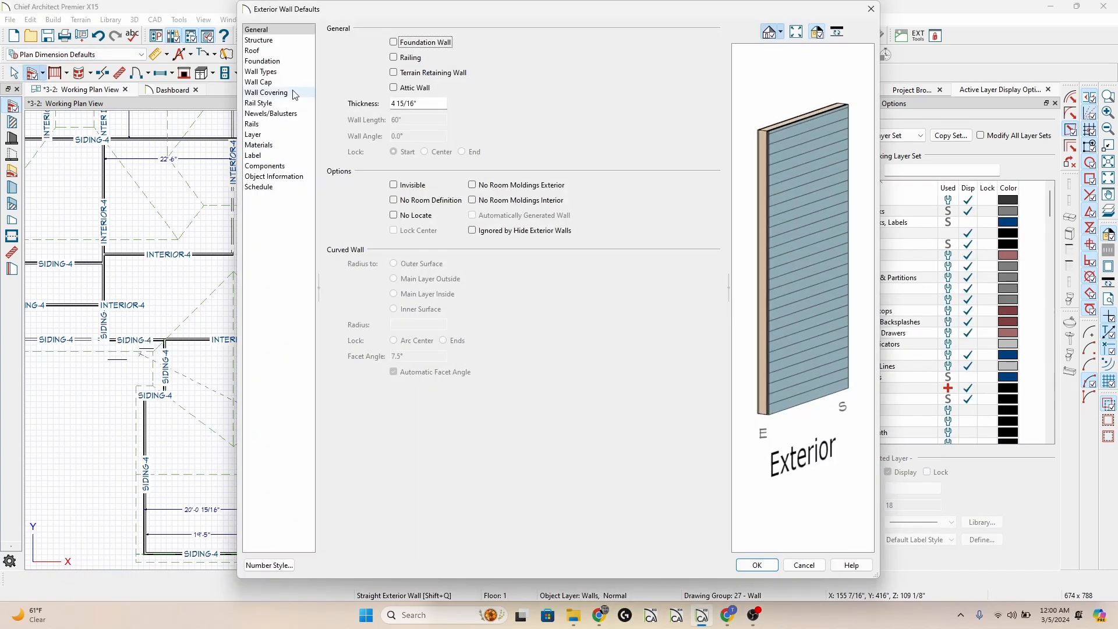
{"action": "left_click", "coordinate": [260, 71]}
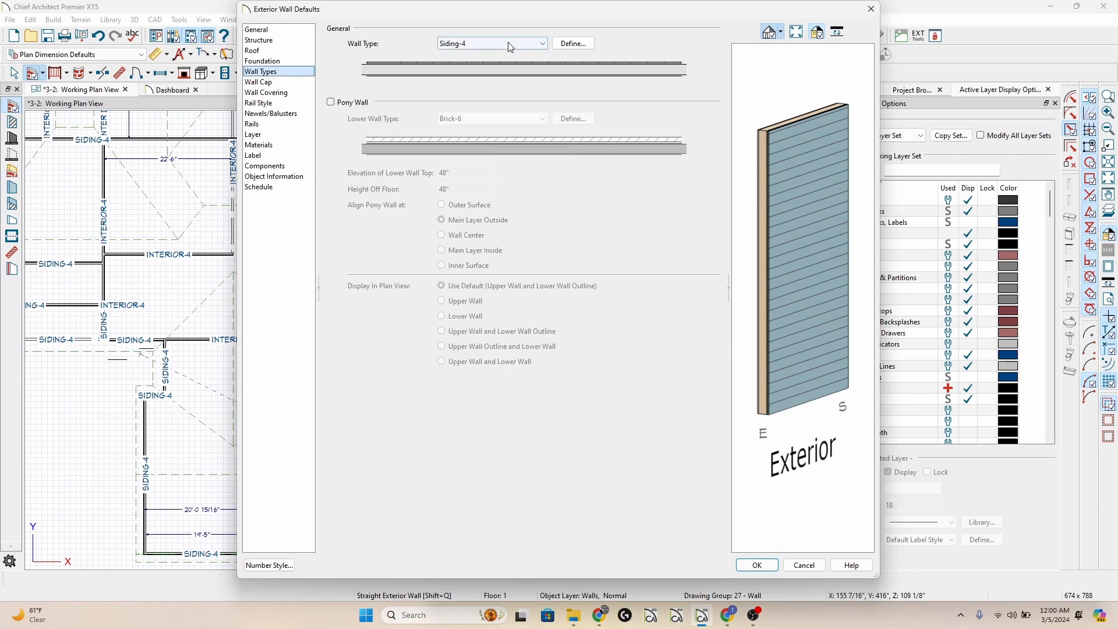
{"action": "left_click", "coordinate": [562, 45]}
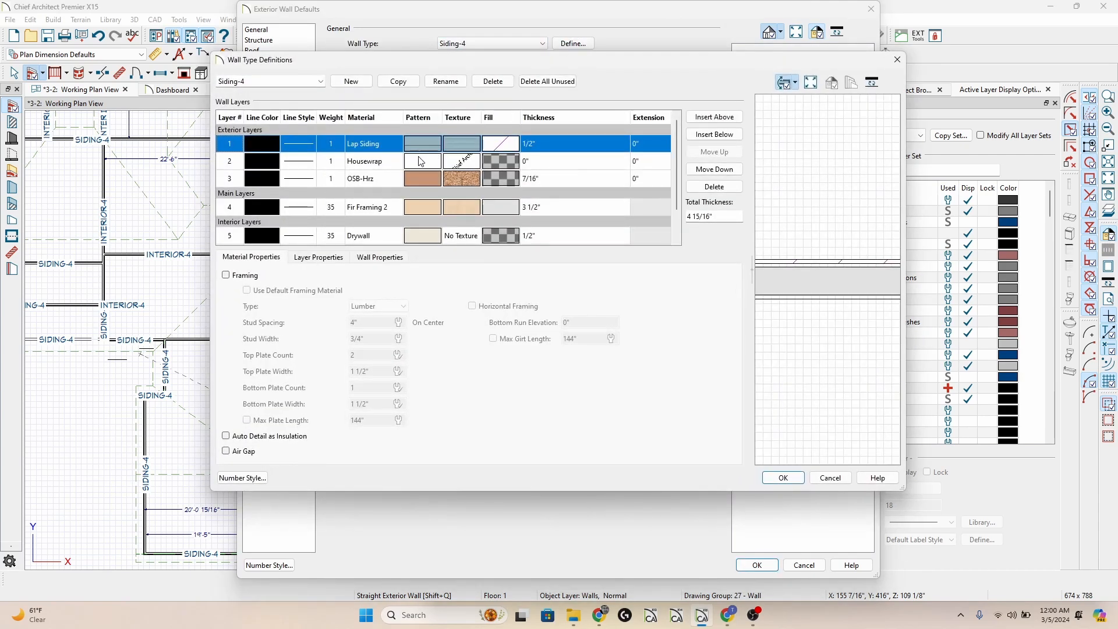
{"action": "key", "text": "Escape"}
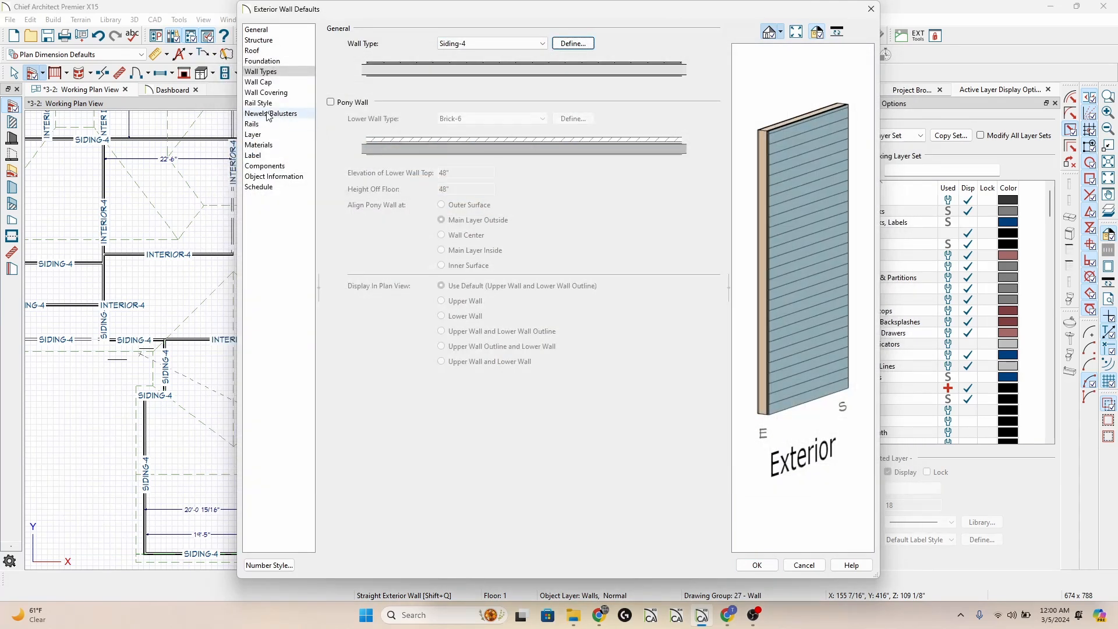
{"action": "left_click", "coordinate": [291, 146]}
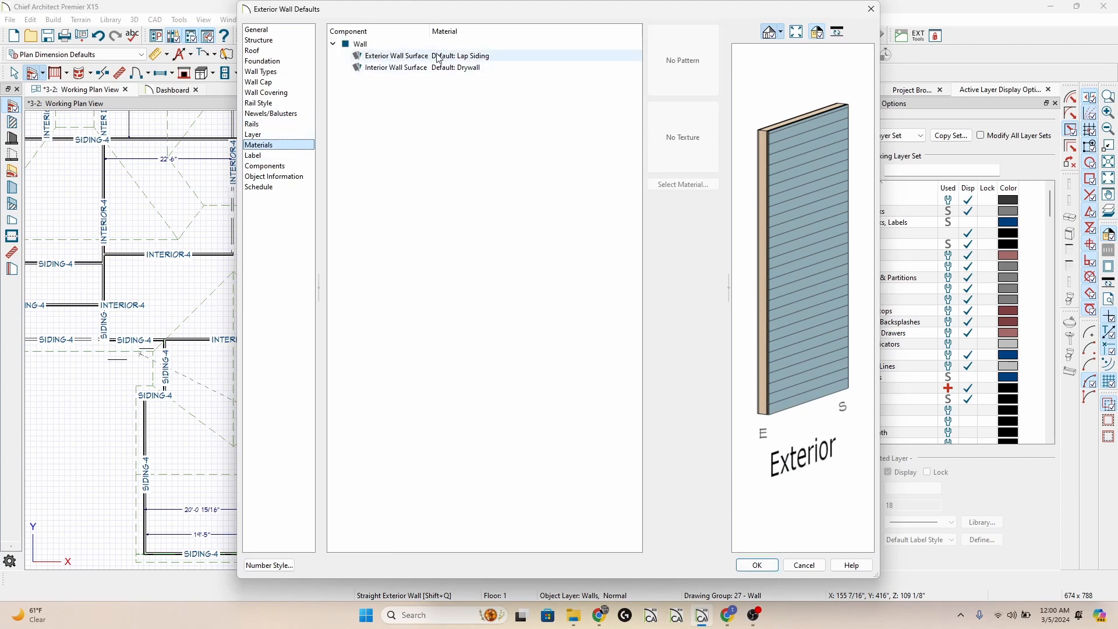
{"action": "key", "text": "Escape"}
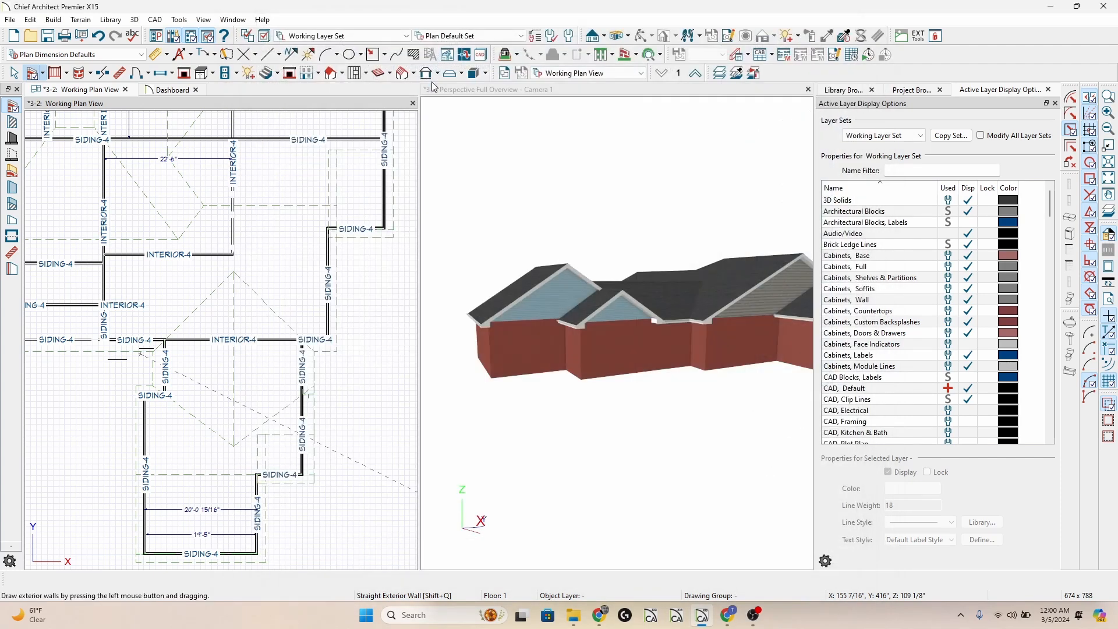
Select the exterior room around the house and review the Exterior Walls material in its specification.
{"action": "left_click", "coordinate": [335, 312]}
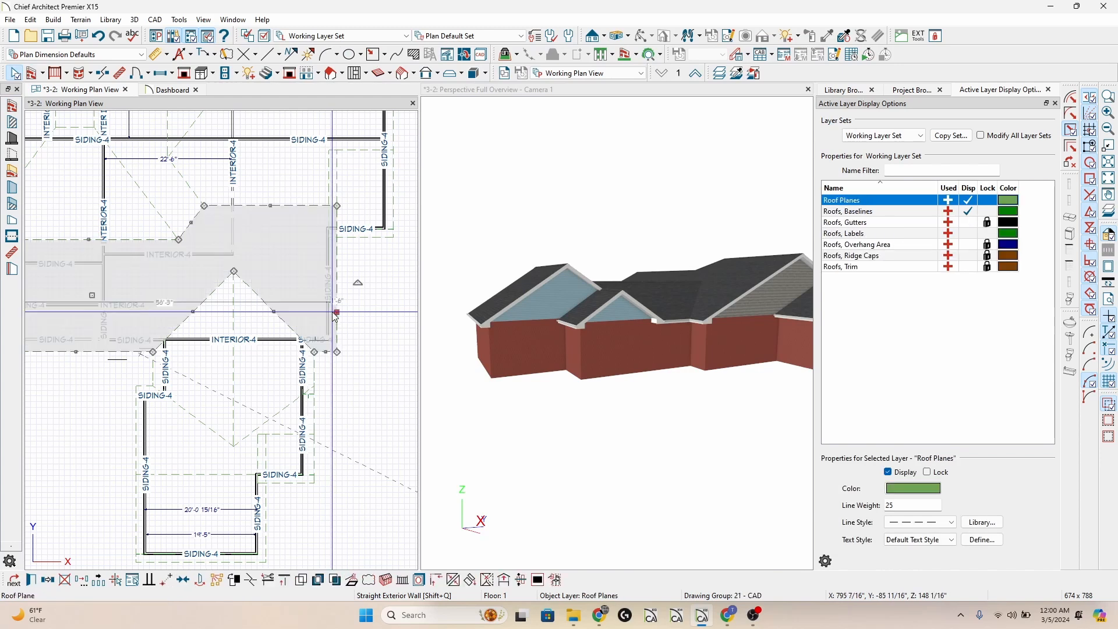
{"action": "left_click", "coordinate": [336, 339]}
{"action": "left_click", "coordinate": [341, 344]}
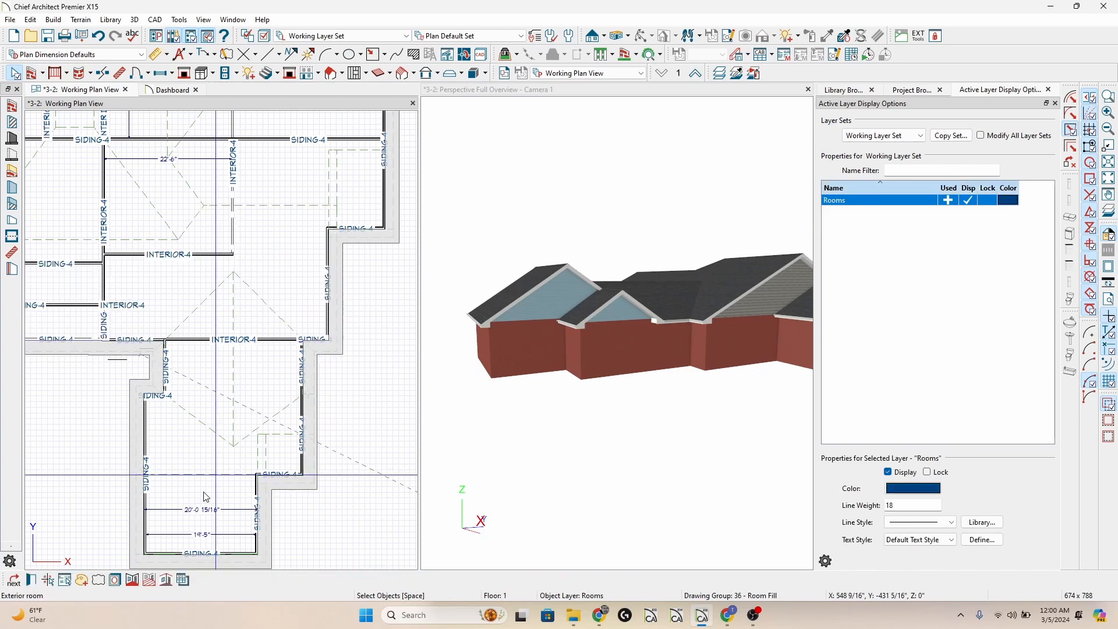
{"action": "left_click", "coordinate": [30, 580]}
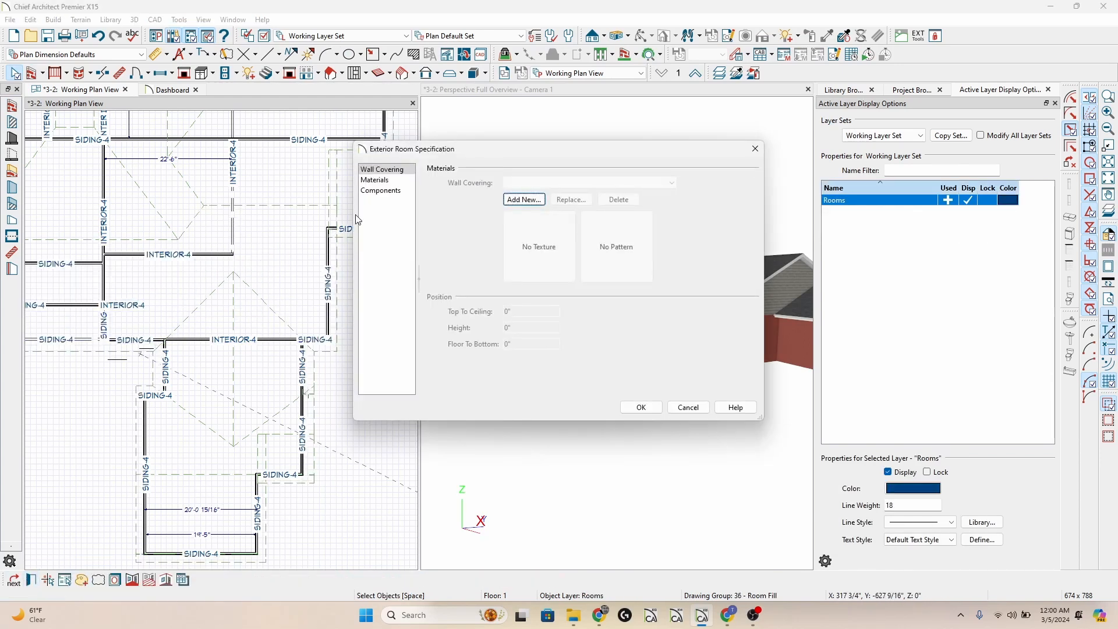
{"action": "left_click", "coordinate": [393, 182]}
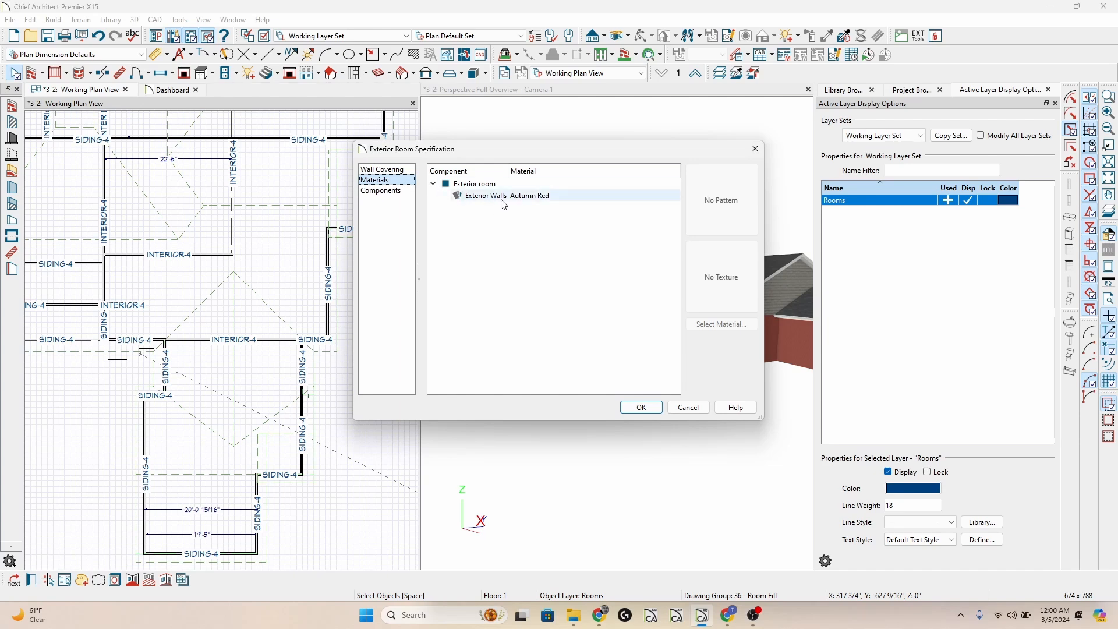
{"action": "key", "text": "Return"}
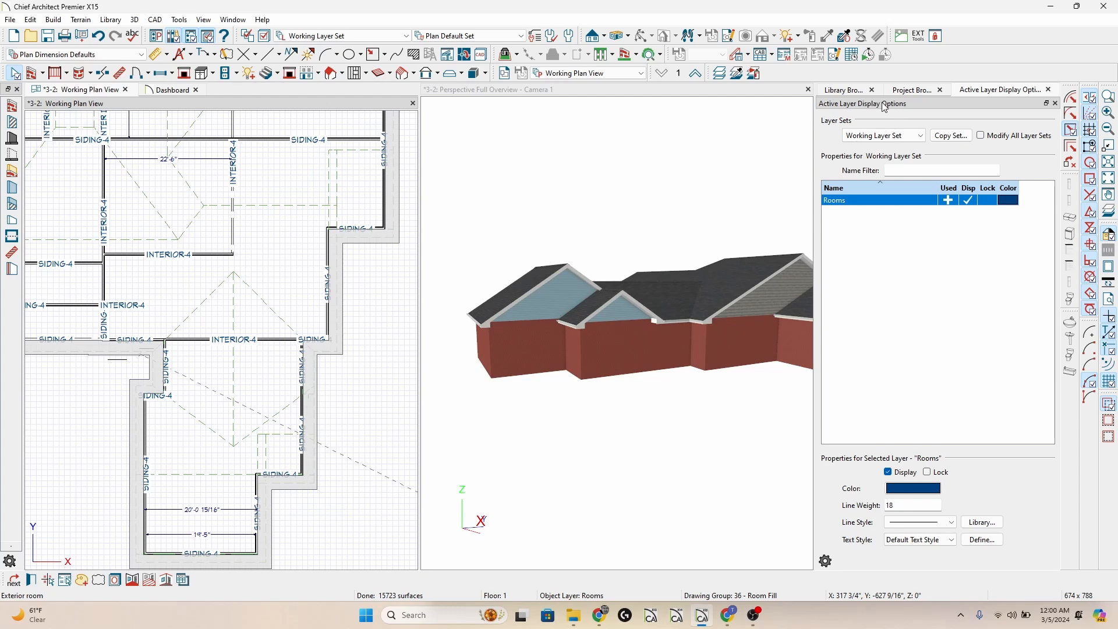
Paint CertainTeed's Arbor Blend horizontal siding in component mode onto the leftmost gable-end wall and the rightmost visible wall in the 3D overview.
{"action": "left_click", "coordinate": [832, 90]}
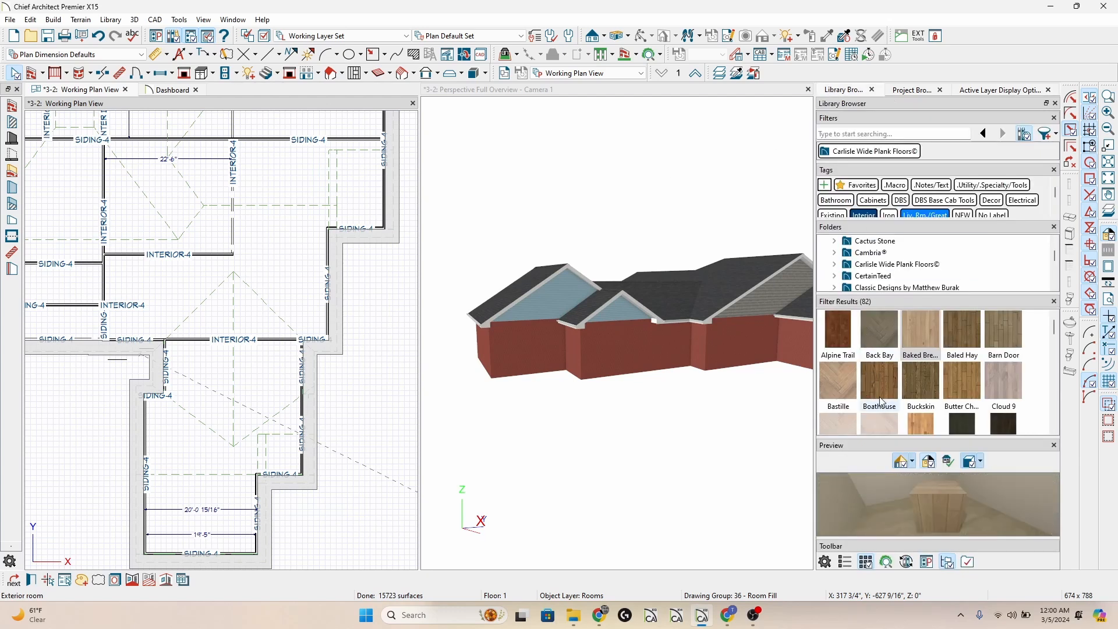
{"action": "left_click", "coordinate": [883, 278]}
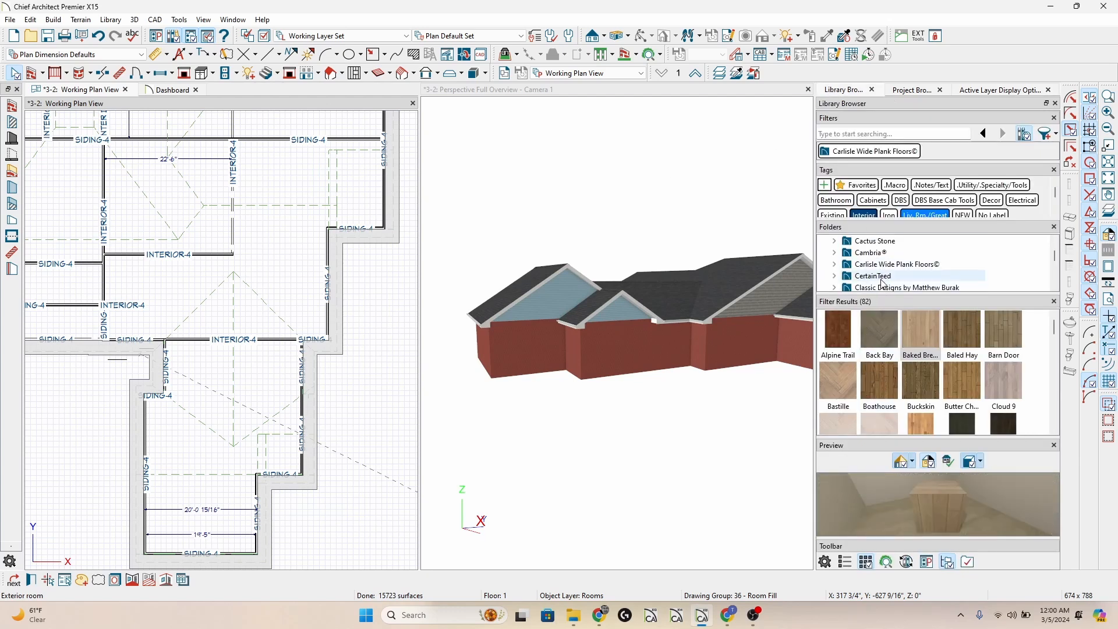
{"action": "left_click", "coordinate": [880, 383]}
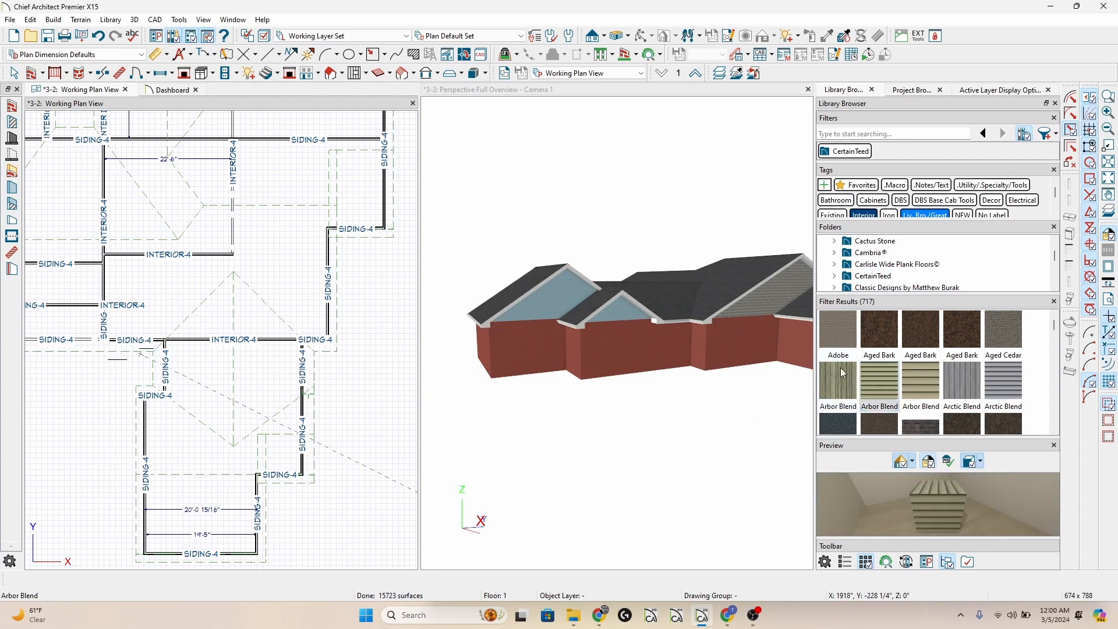
{"action": "left_click", "coordinate": [707, 446]}
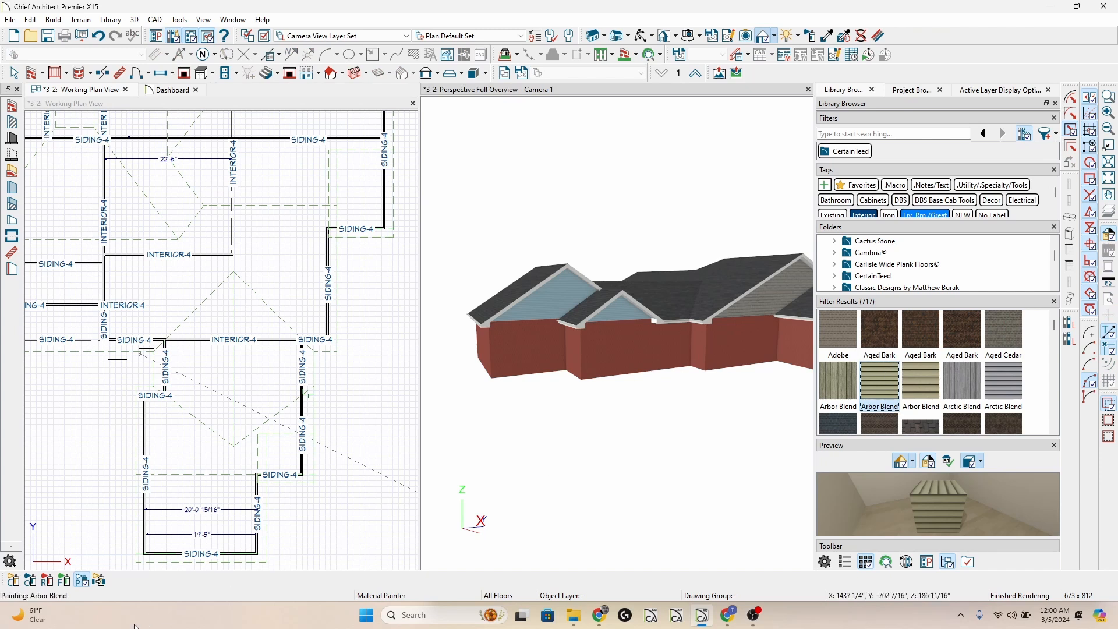
{"action": "left_click", "coordinate": [12, 581]}
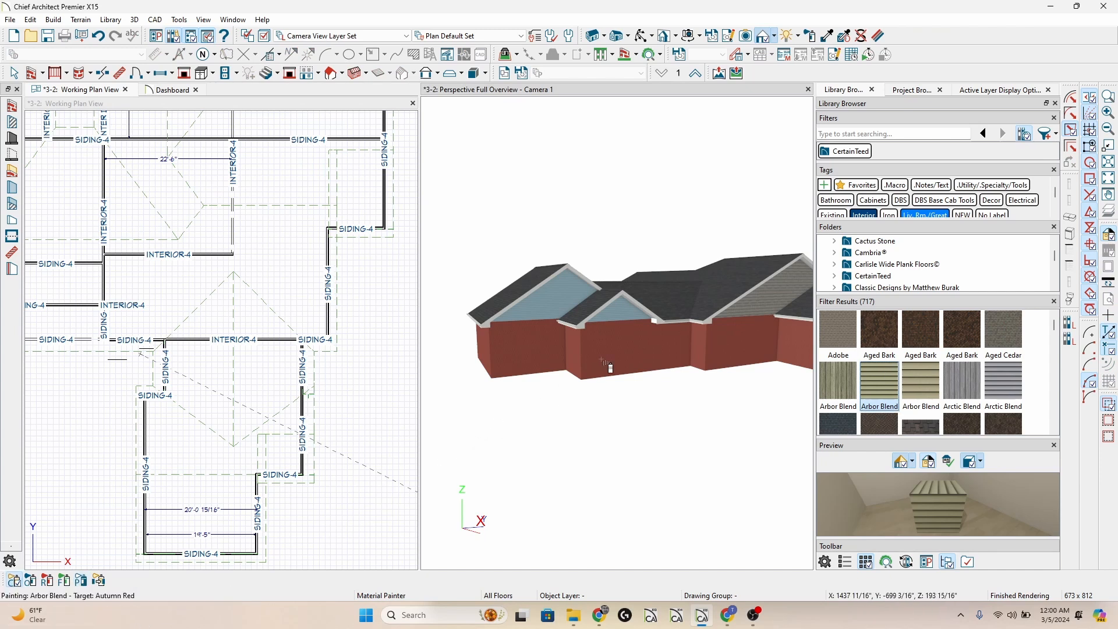
{"action": "left_click", "coordinate": [536, 359]}
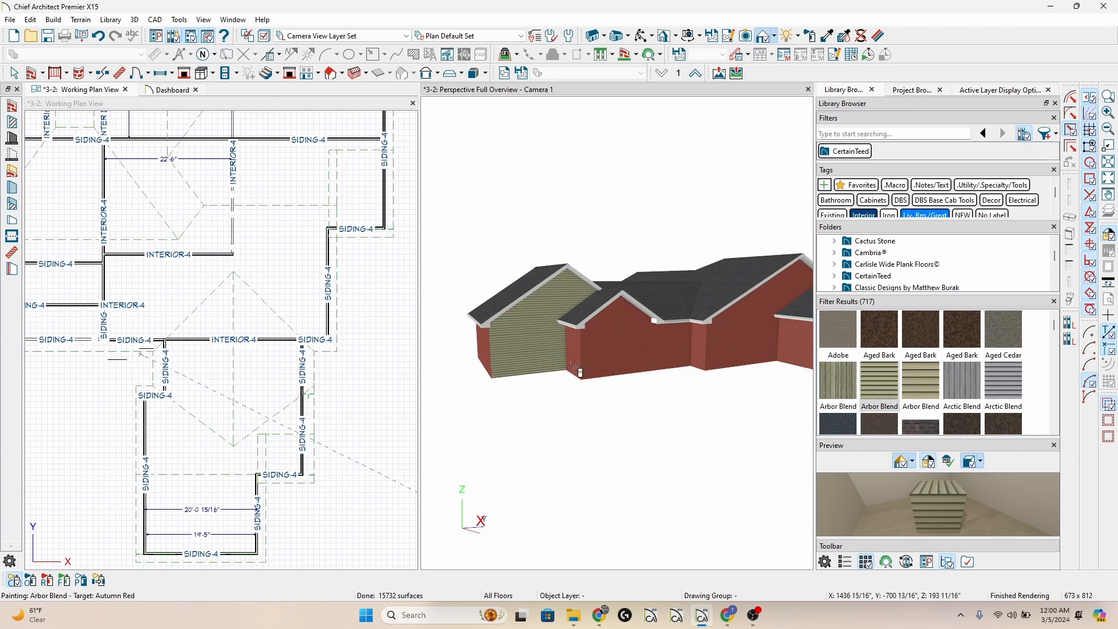
{"action": "left_click", "coordinate": [792, 346]}
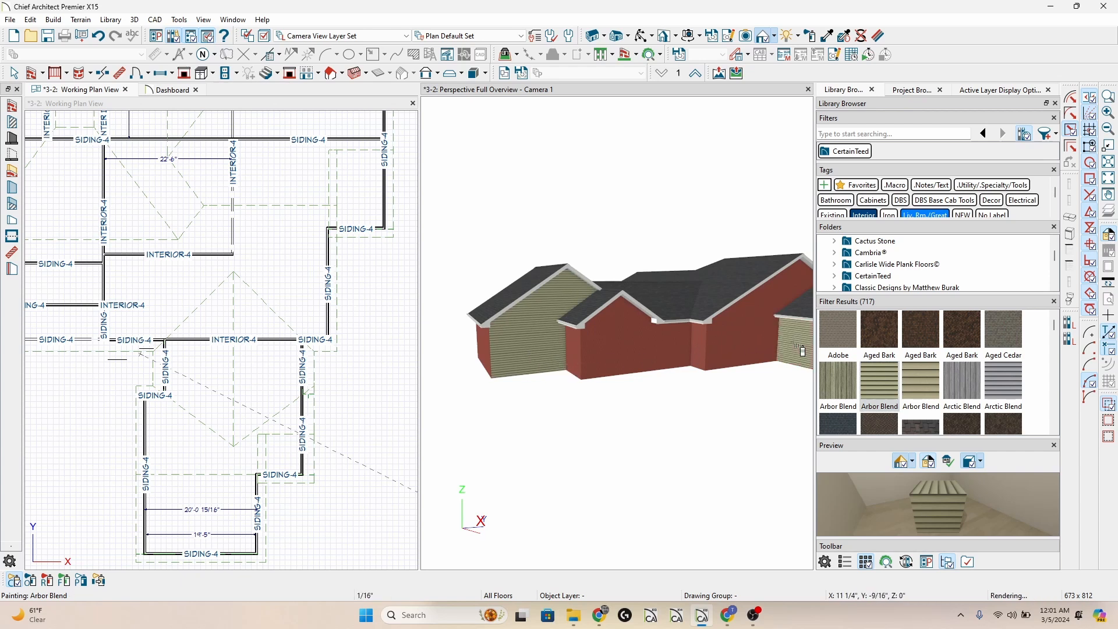
{"action": "key", "text": "space"}
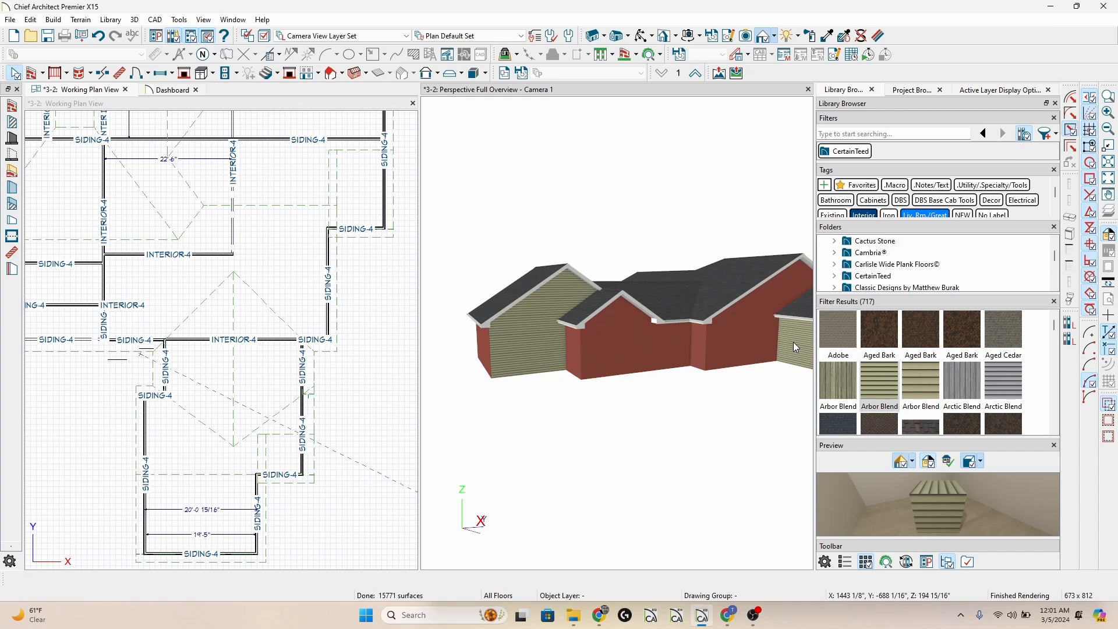
Inspect the surface materials in the specification of the rightmost wall painted with Arbor Blend.
{"action": "double_click", "coordinate": [796, 348]}
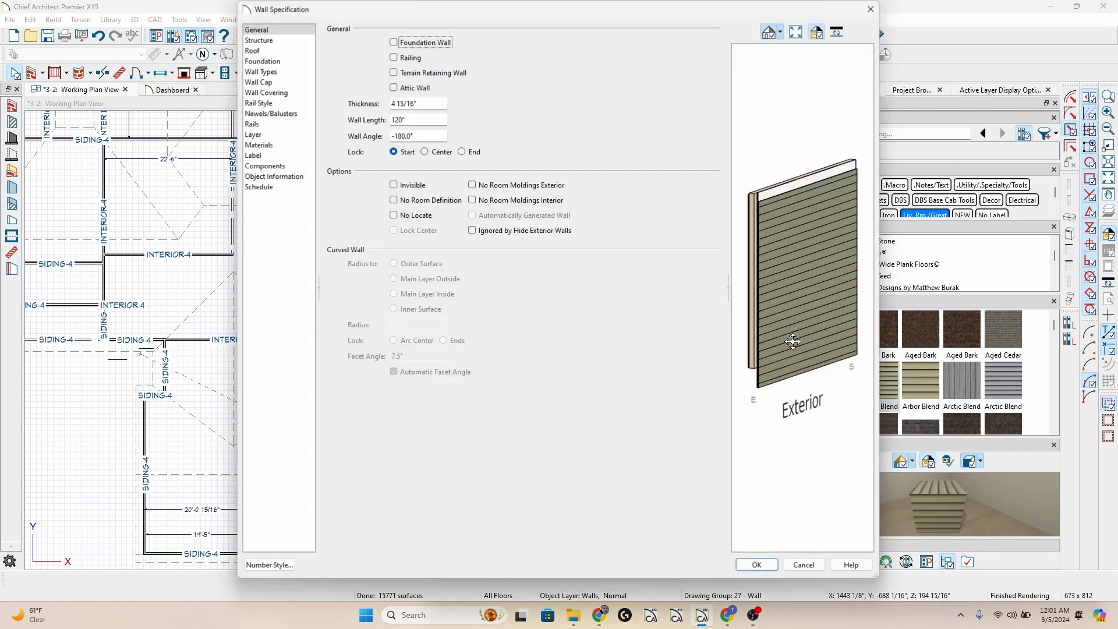
{"action": "left_click", "coordinate": [290, 146]}
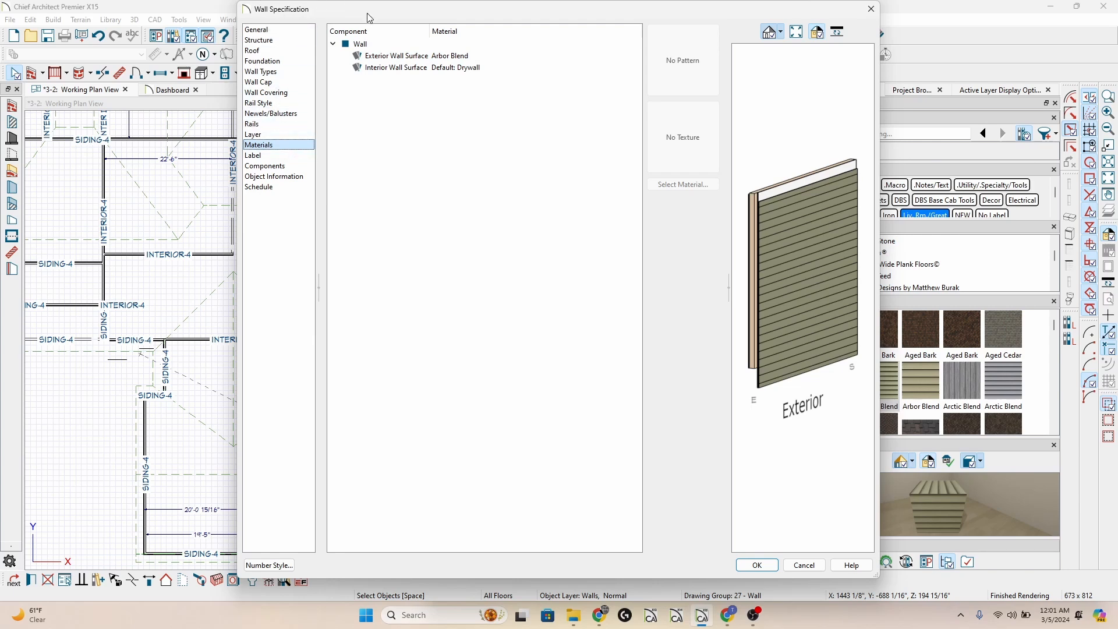
{"action": "key", "text": "Return"}
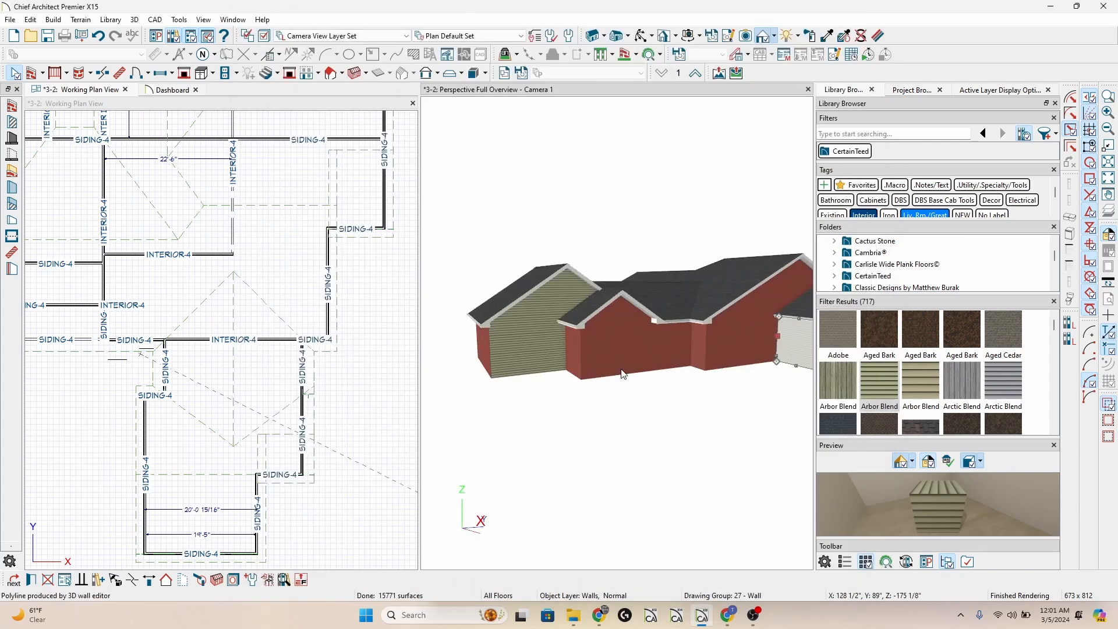
Compare the leftmost lower wall with the attic wall in the gable above it by selecting each in the 3D view.
{"action": "left_click", "coordinate": [499, 358]}
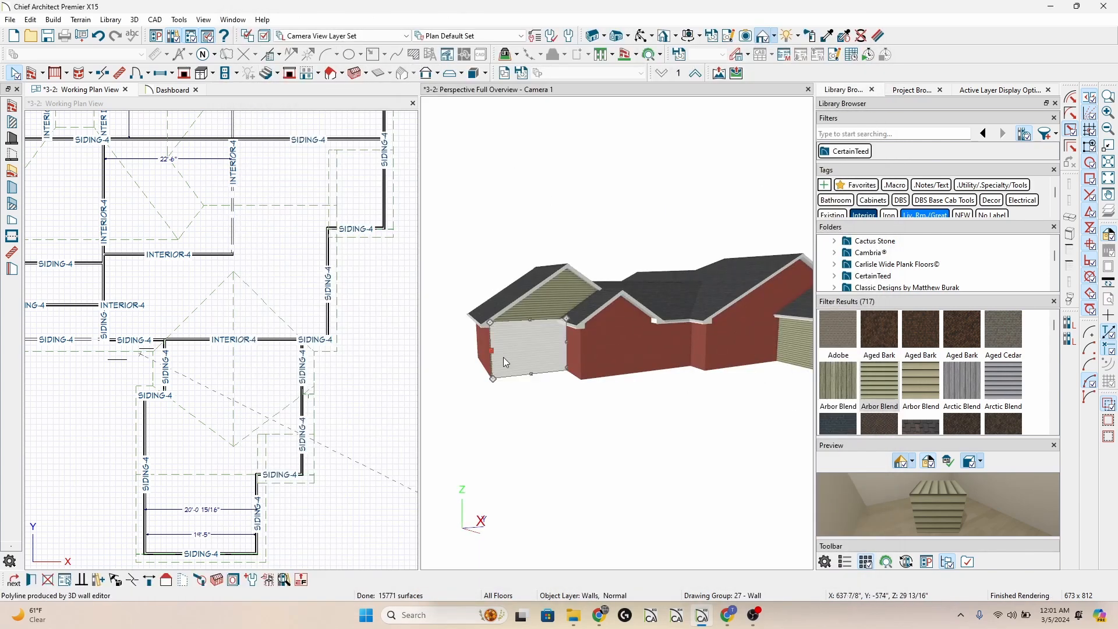
{"action": "left_click", "coordinate": [551, 298]}
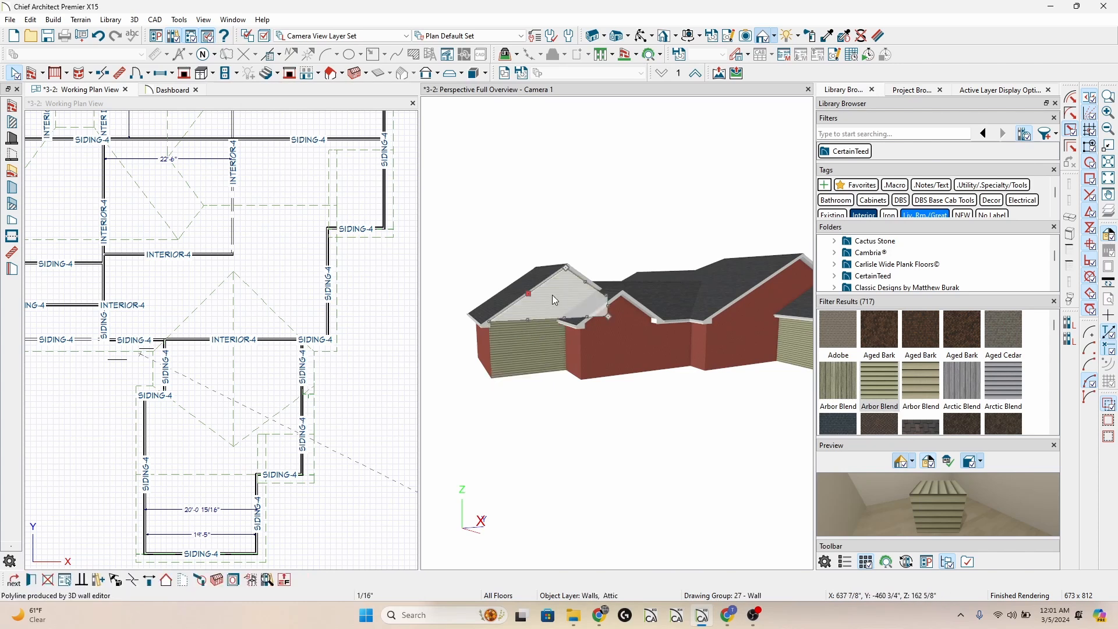
{"action": "left_click", "coordinate": [529, 347]}
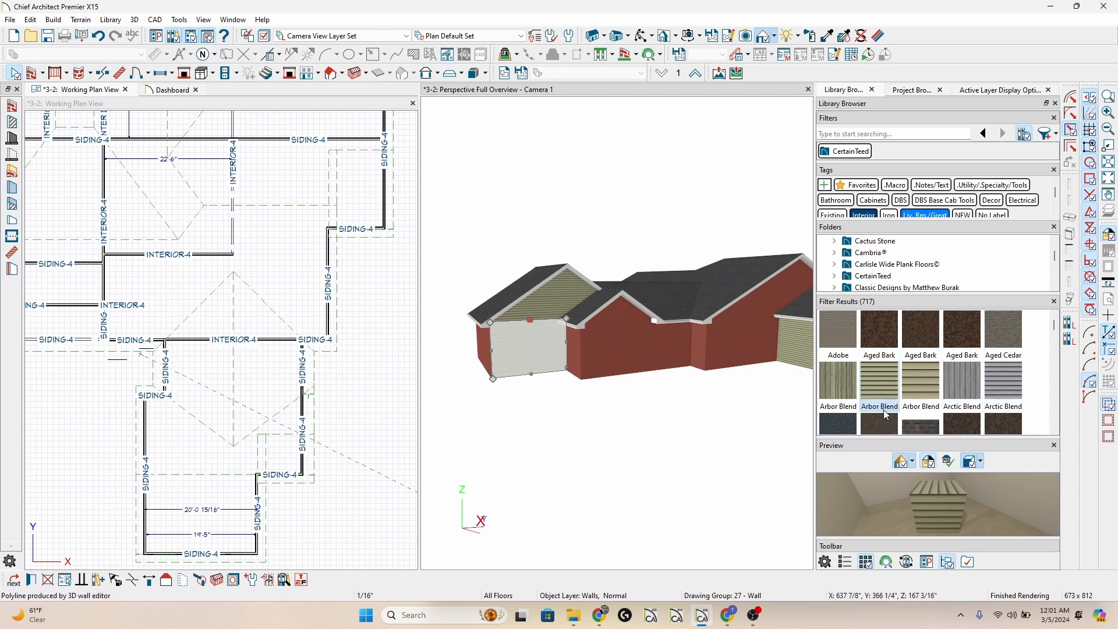
Paint the attic wall of the leftmost gable with CertainTeed's Autumn Yellow shake material, allowing the automatically generated wall to be modified.
{"action": "scroll", "coordinate": [886, 415], "scroll_direction": "down", "scroll_amount": 3}
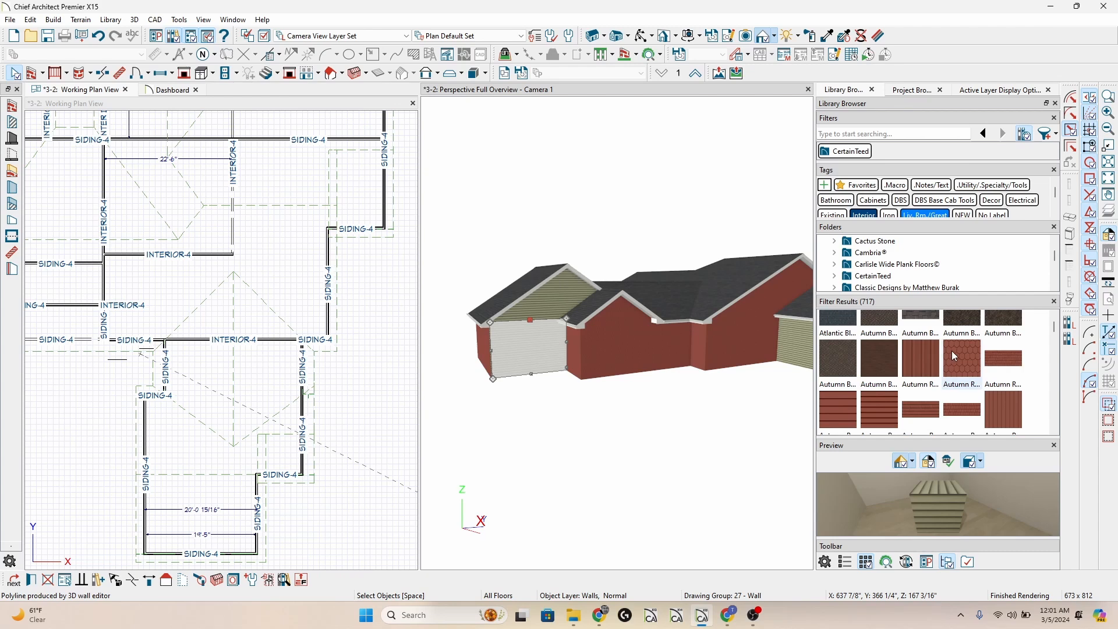
{"action": "scroll", "coordinate": [953, 356], "scroll_direction": "down", "scroll_amount": 2}
{"action": "left_click", "coordinate": [945, 400]}
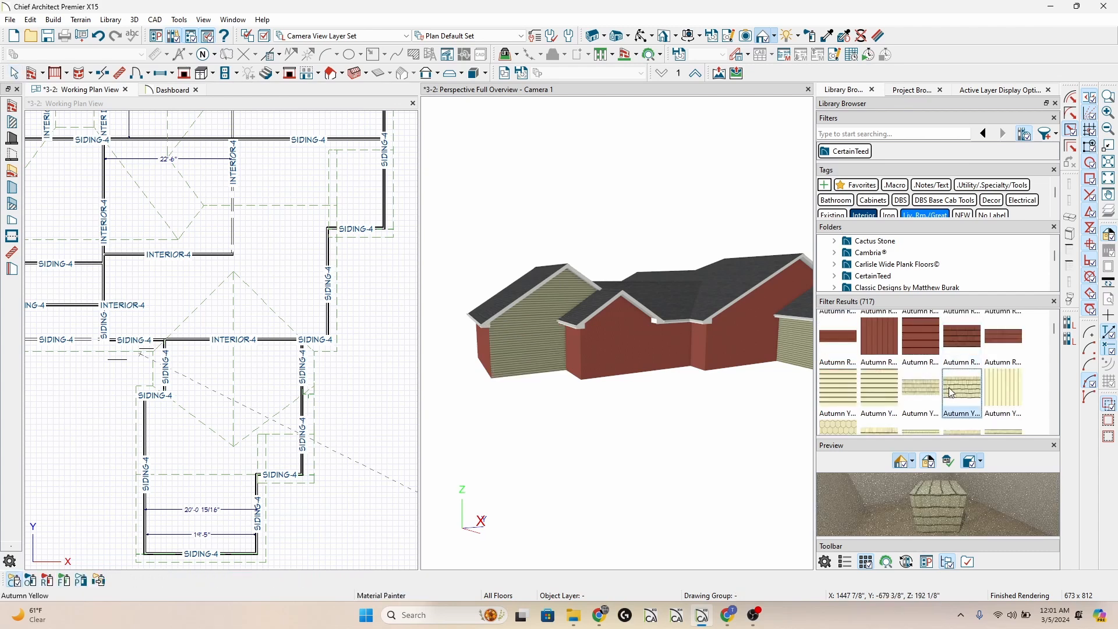
{"action": "left_click", "coordinate": [554, 302]}
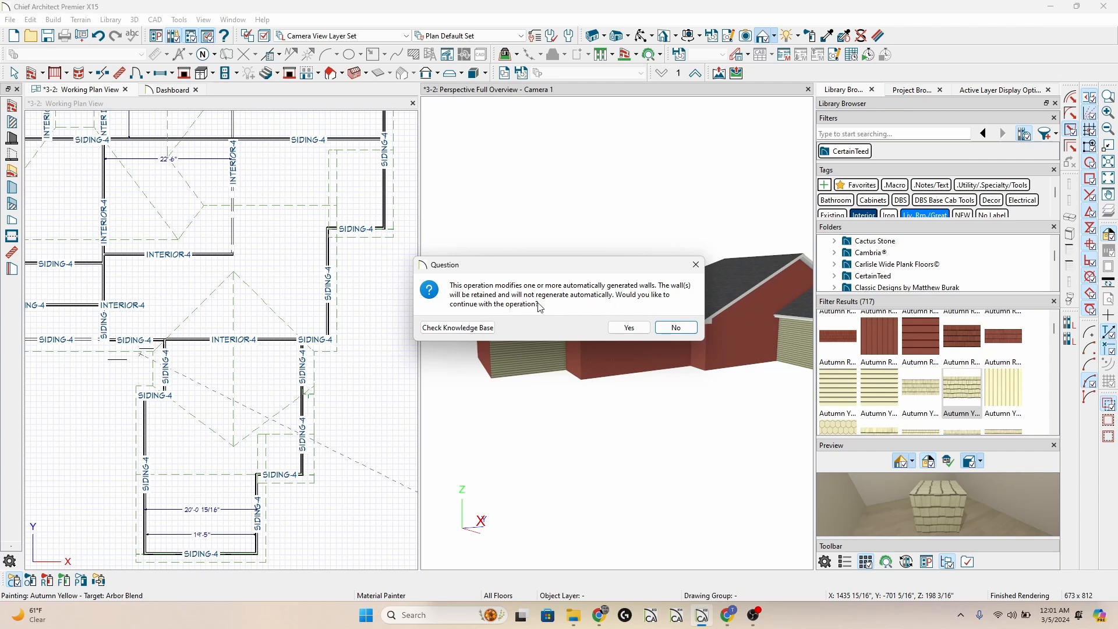
{"action": "left_click", "coordinate": [626, 327]}
{"action": "scroll", "coordinate": [552, 300], "scroll_direction": "up", "scroll_amount": 6}
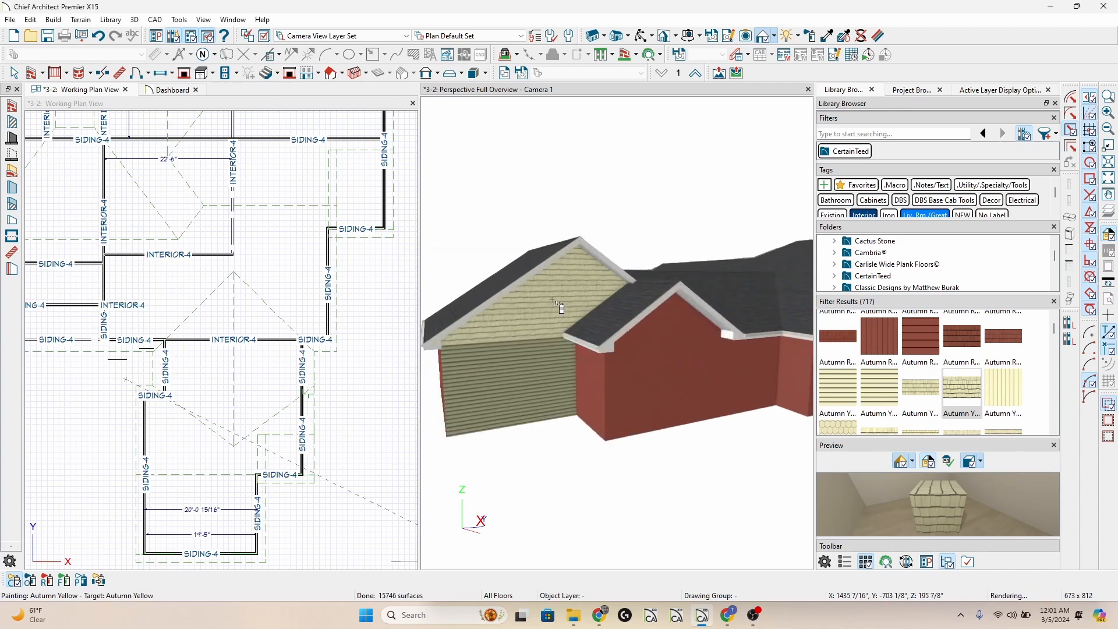
{"action": "key", "text": "Escape"}
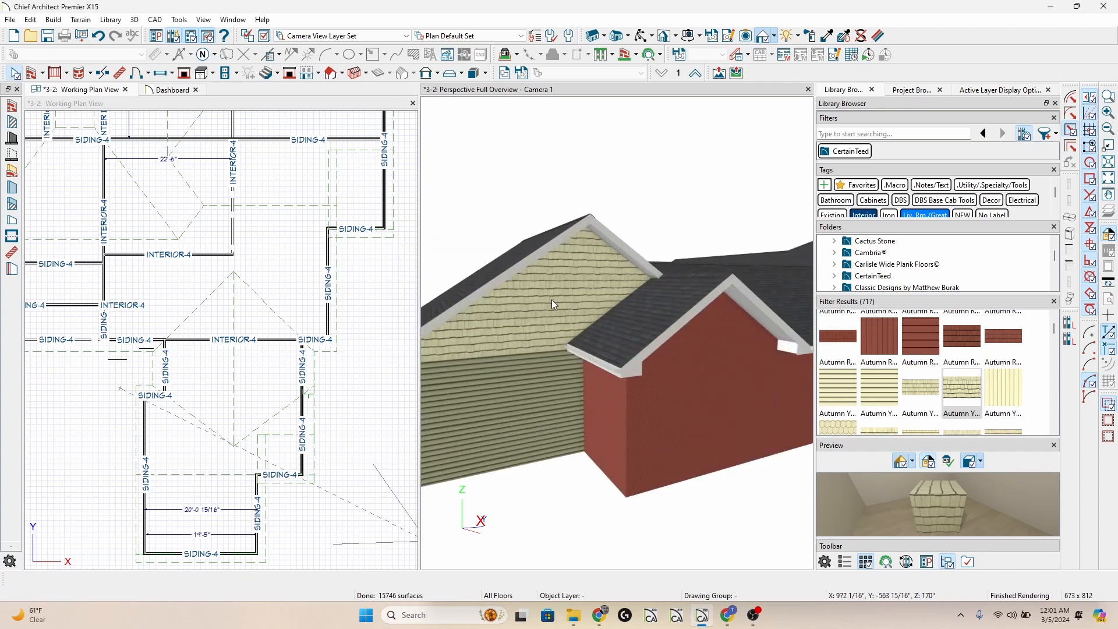
{"action": "scroll", "coordinate": [551, 299], "scroll_direction": "down", "scroll_amount": 4}
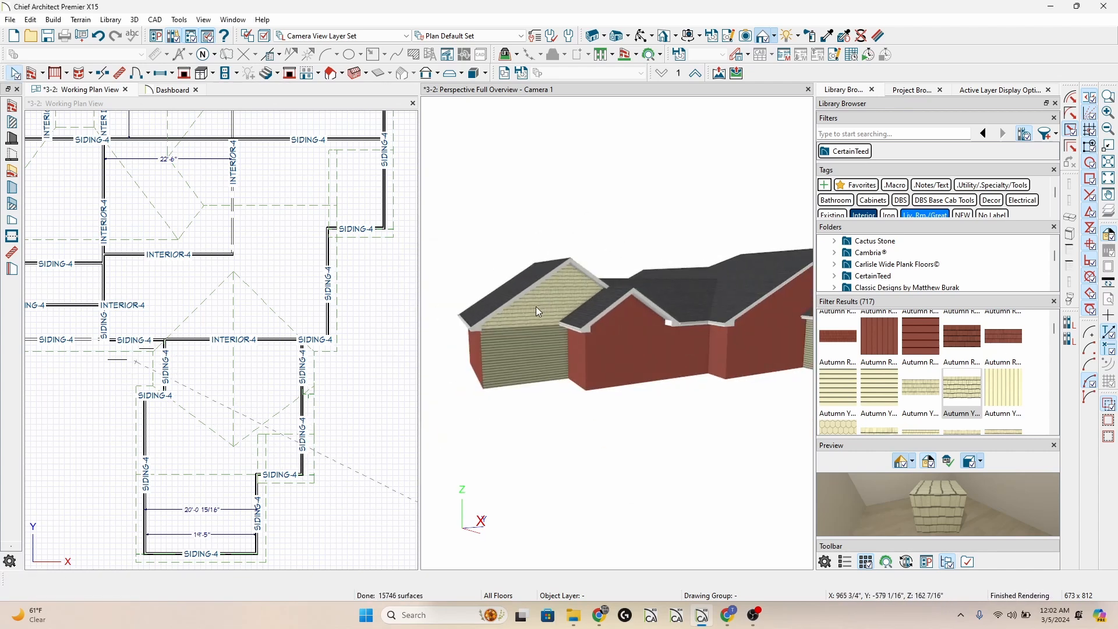
Check the general settings in the specification of the attic wall in the leftmost gable.
{"action": "left_click", "coordinate": [534, 300]}
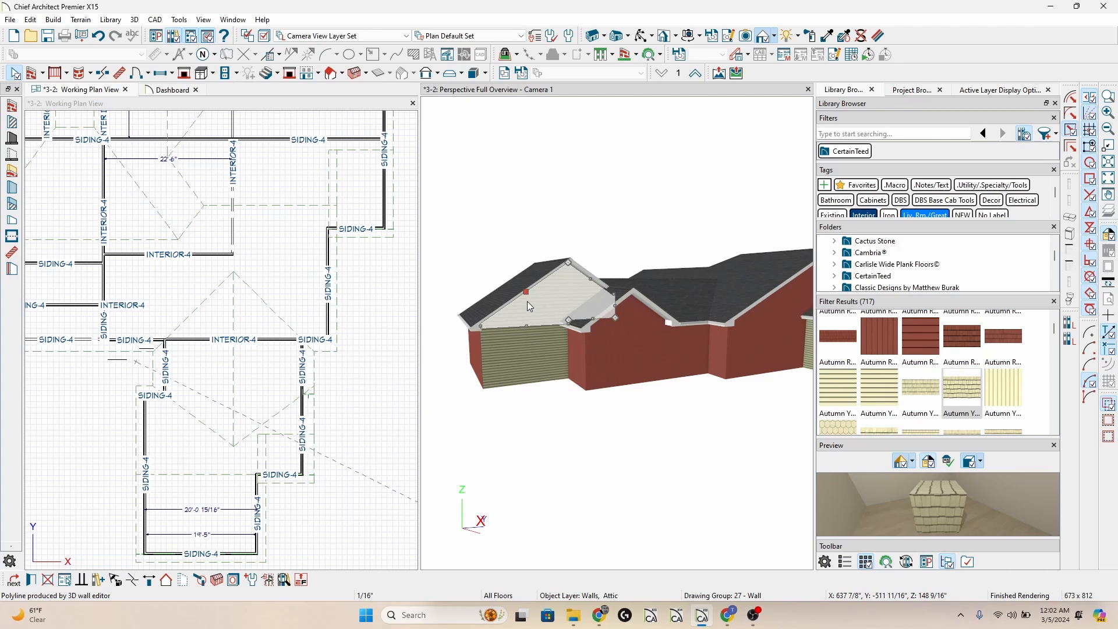
{"action": "double_click", "coordinate": [526, 301]}
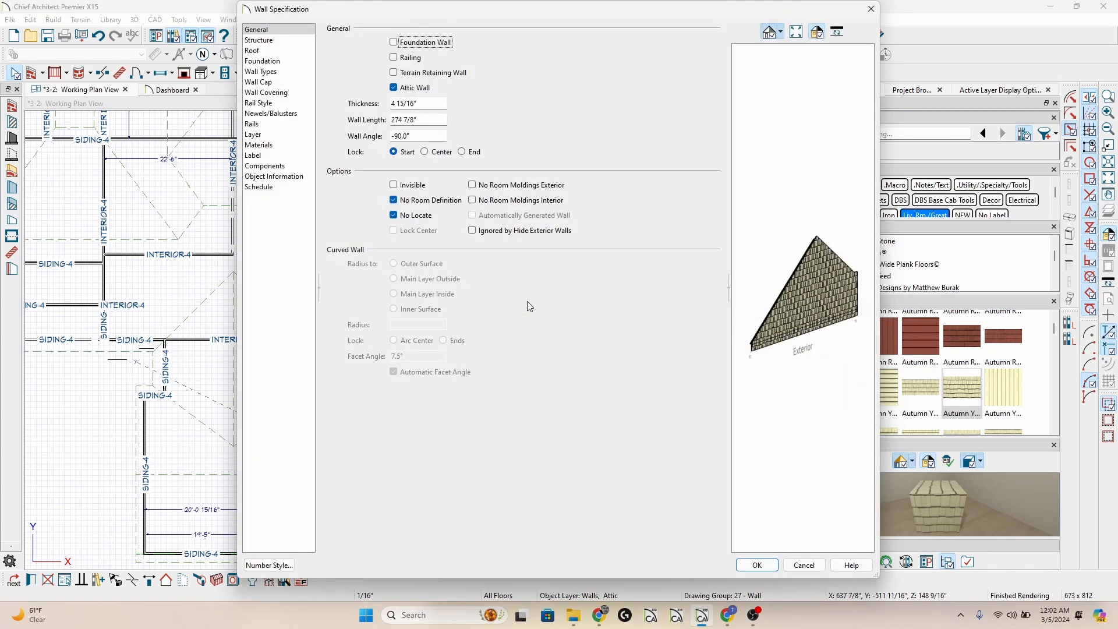
{"action": "key", "text": "Escape"}
{"action": "left_click", "coordinate": [532, 226]}
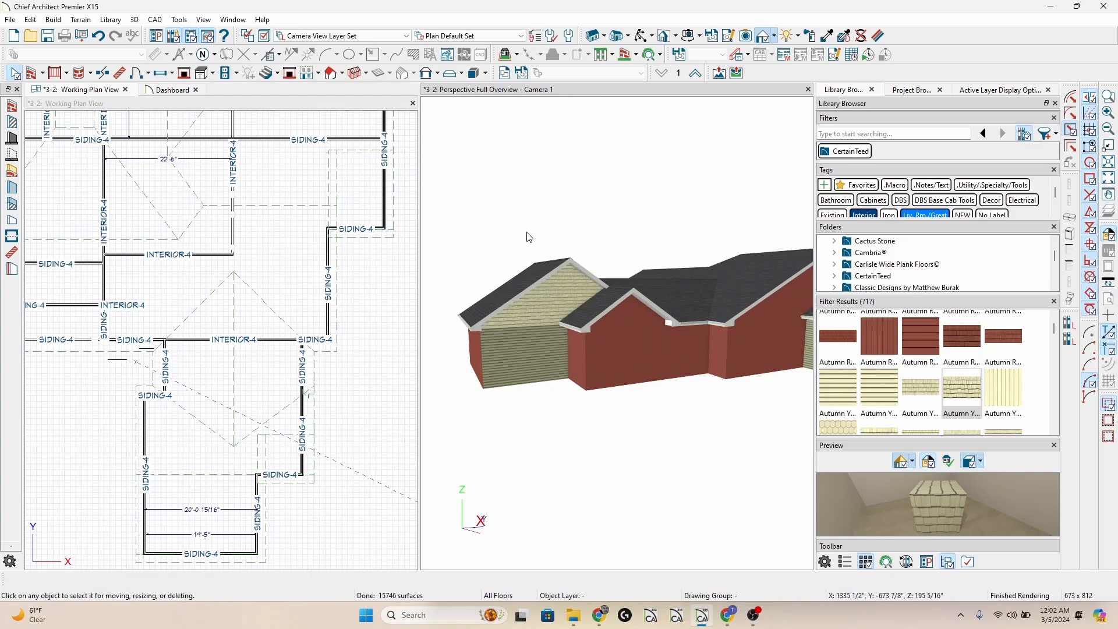
Paint the Use Default plan material in plan mode onto a wall with Autumn Red siding, replacing that material throughout the plan.
{"action": "scroll", "coordinate": [516, 243], "scroll_direction": "down", "scroll_amount": 1}
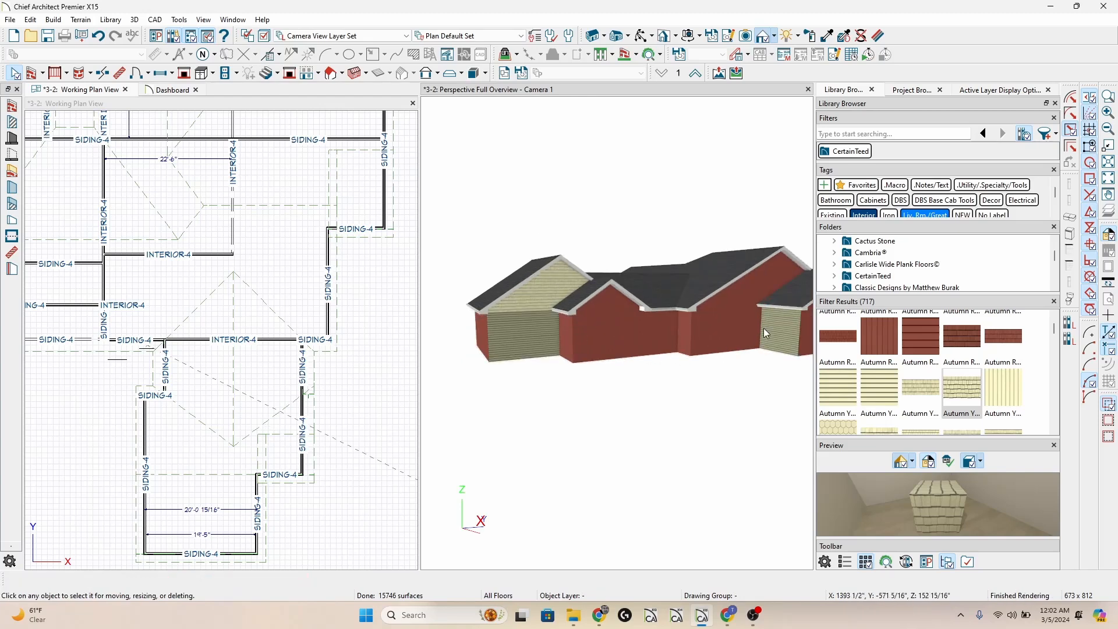
{"action": "scroll", "coordinate": [539, 323], "scroll_direction": "down", "scroll_amount": 1}
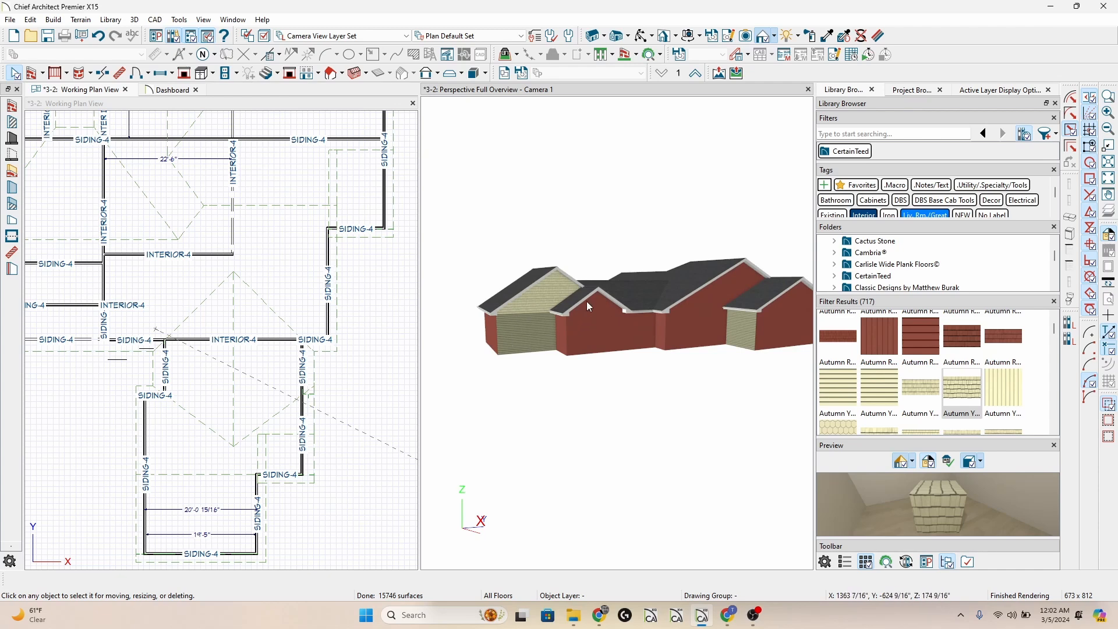
{"action": "left_click", "coordinate": [813, 39]}
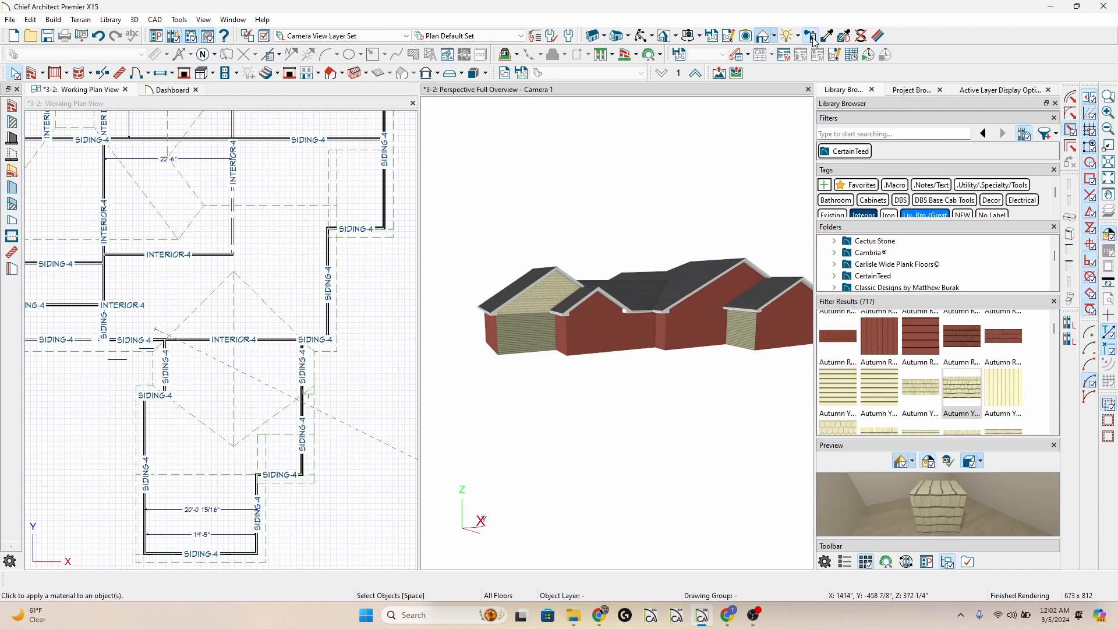
{"action": "left_click", "coordinate": [384, 85]}
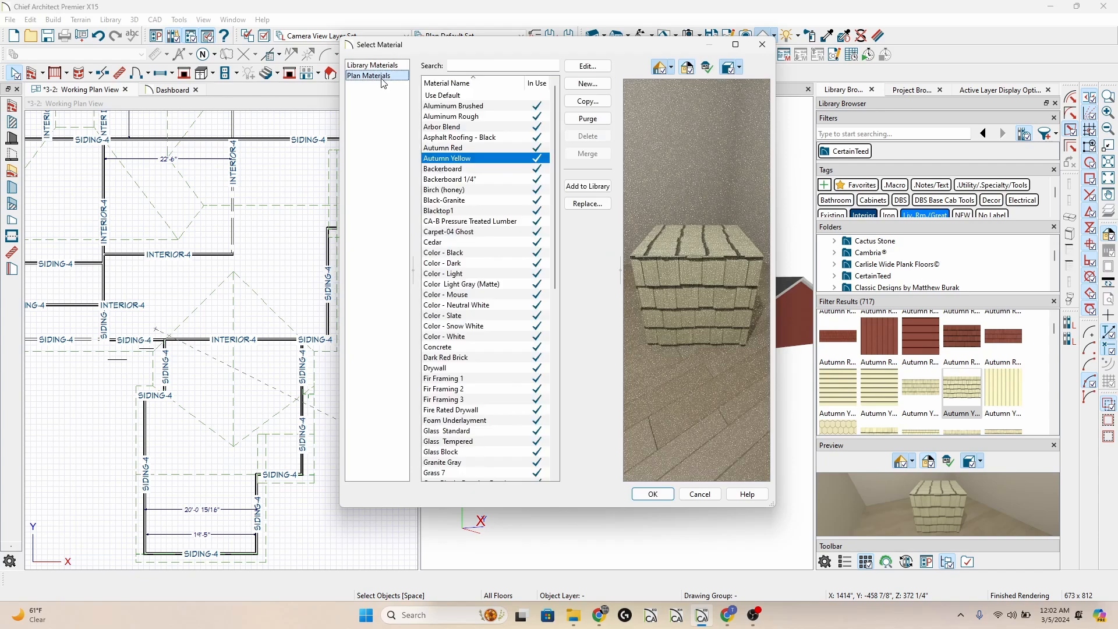
{"action": "left_click", "coordinate": [466, 97]}
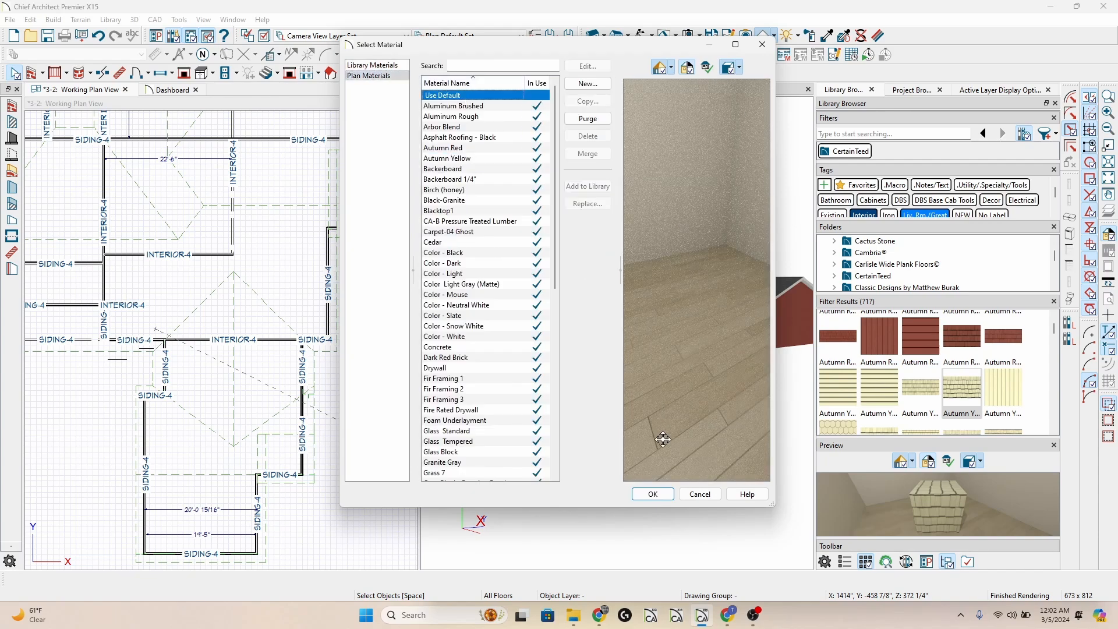
{"action": "left_click", "coordinate": [651, 493]}
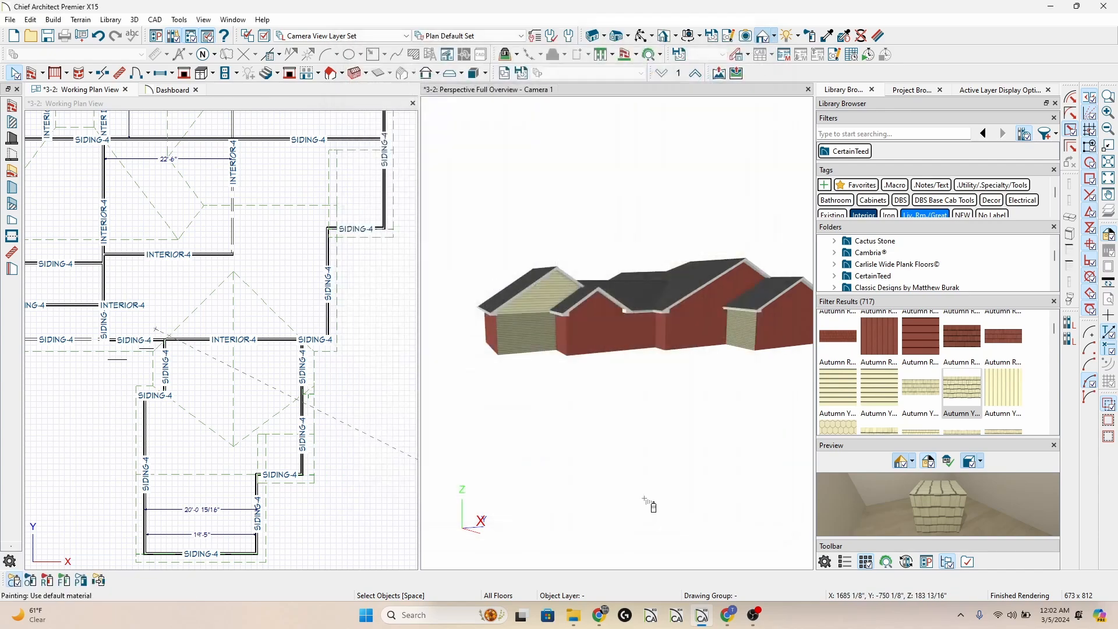
{"action": "left_click", "coordinate": [81, 582]}
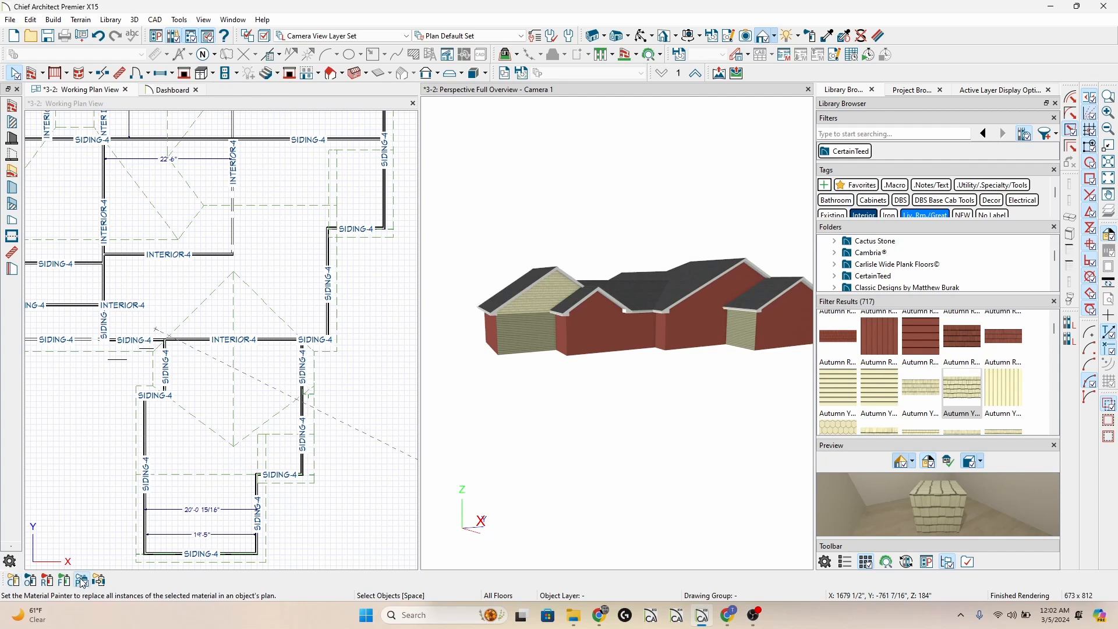
{"action": "left_click", "coordinate": [611, 335]}
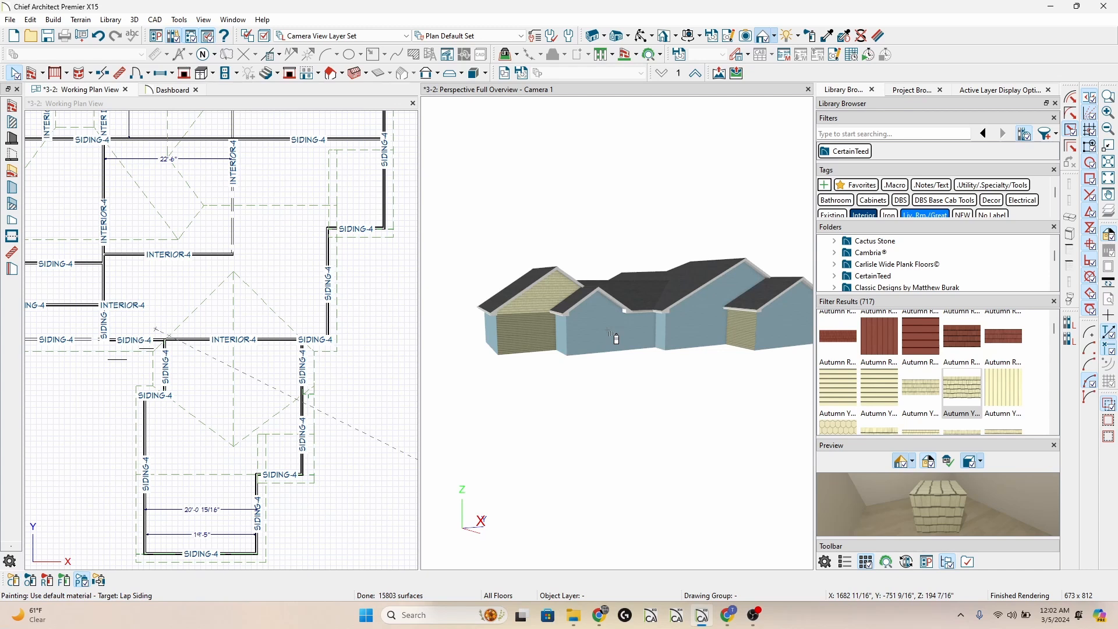
{"action": "key", "text": "Escape"}
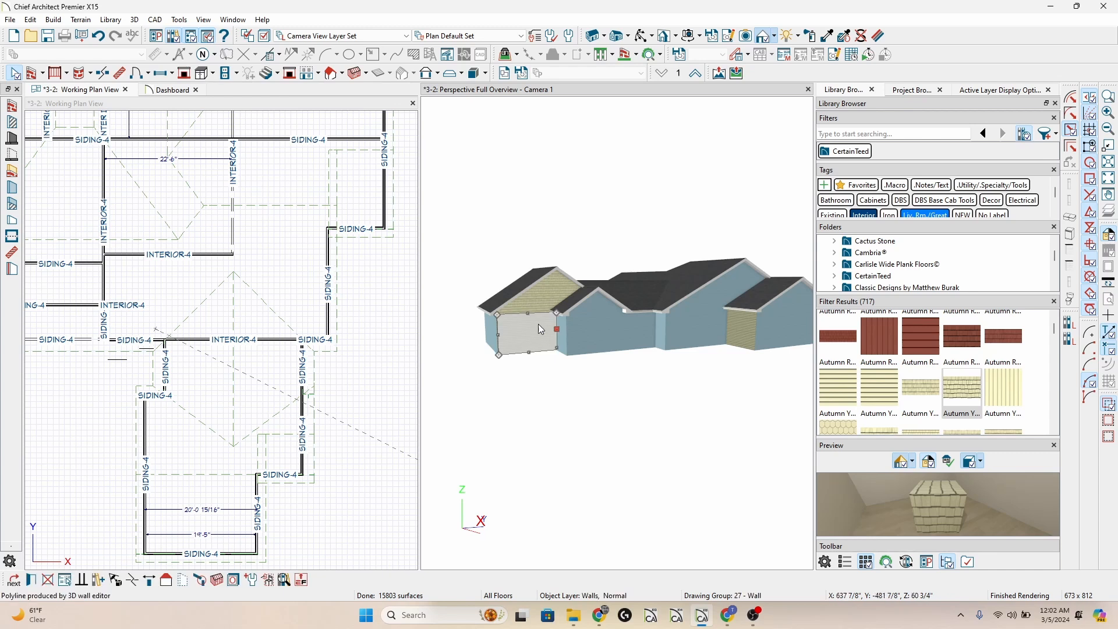
Compare the leftmost gable's attic wall with the lower wall of the adjacent gable by selecting each in the 3D view.
{"action": "left_click", "coordinate": [555, 300]}
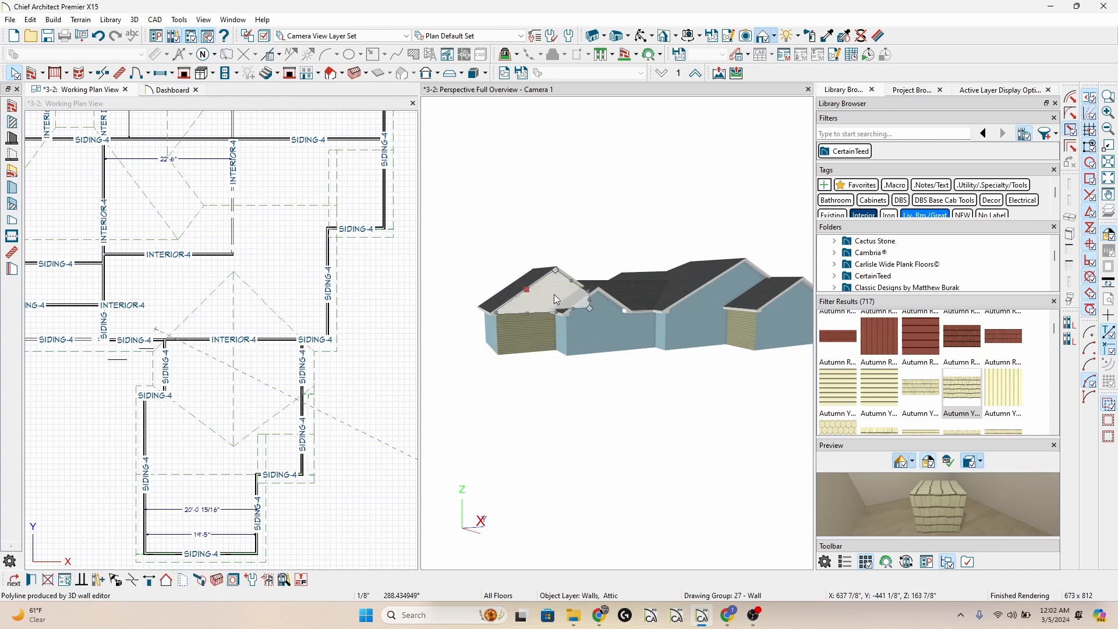
{"action": "left_click", "coordinate": [584, 335]}
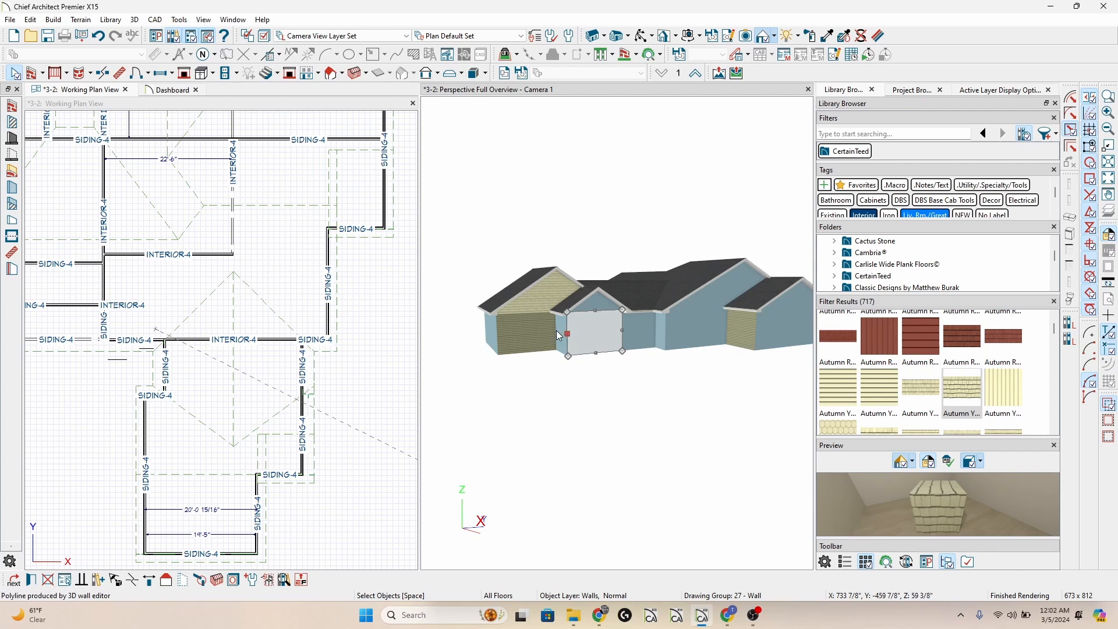
{"action": "key", "text": "Escape"}
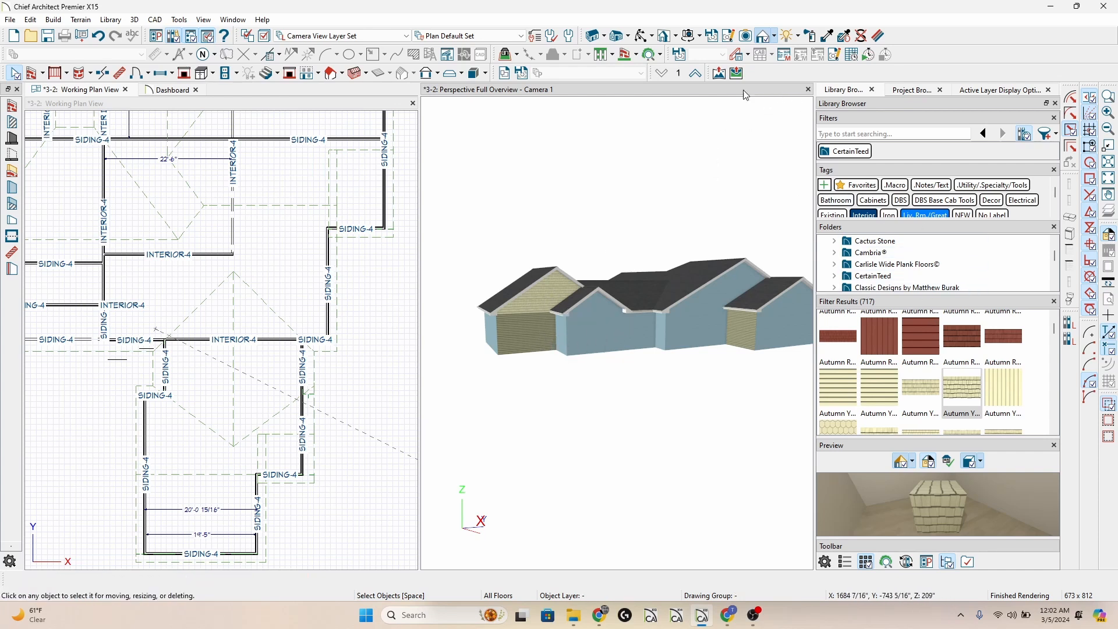
Reset the Arbor Blend and Autumn Yellow walls to the default material by painting Use Default in plan mode on the leftmost lower and attic walls.
{"action": "left_click", "coordinate": [810, 35]}
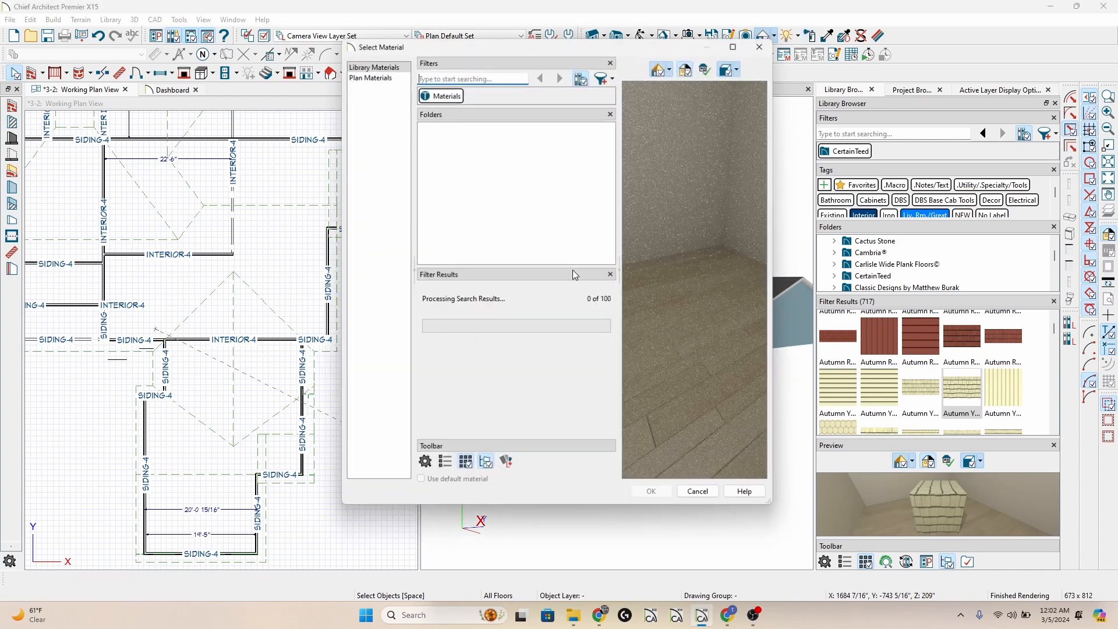
{"action": "left_click", "coordinate": [382, 75]}
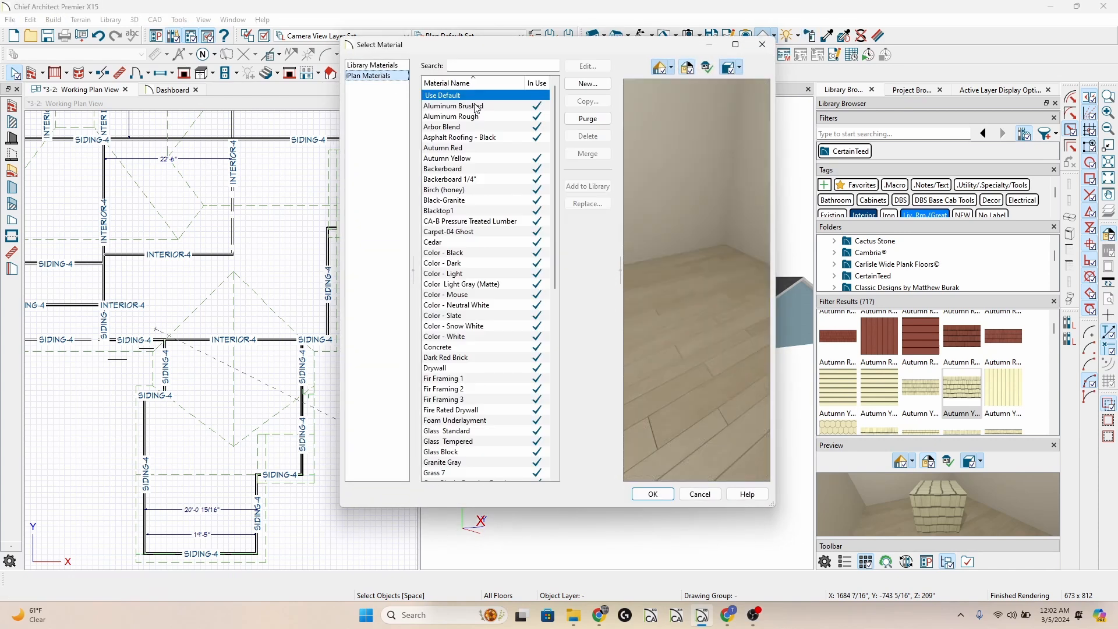
{"action": "left_click", "coordinate": [660, 492]}
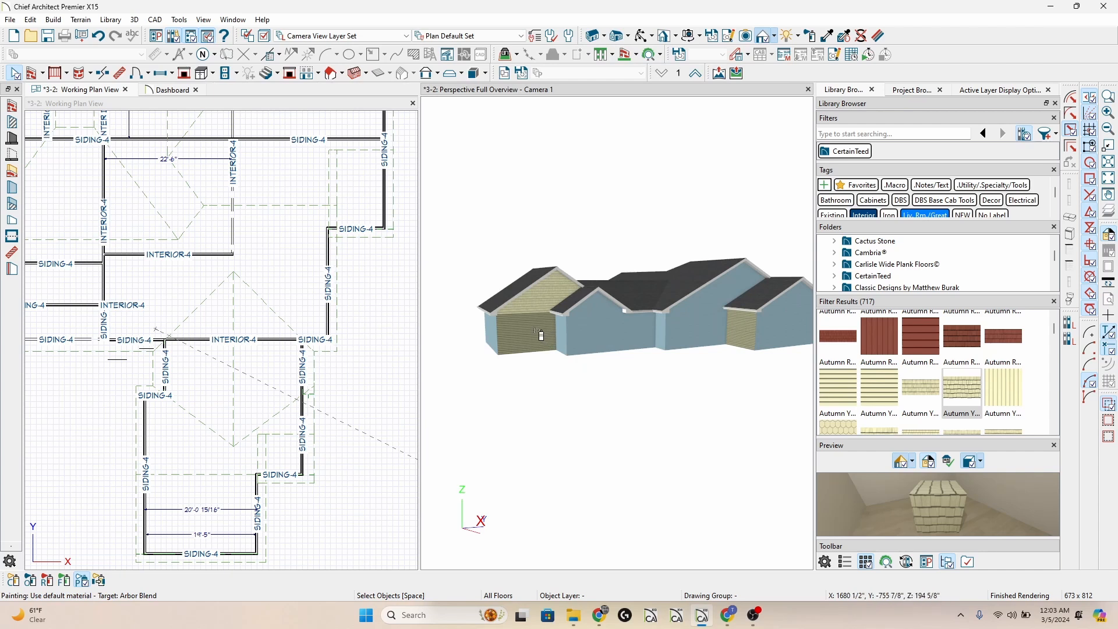
{"action": "left_click", "coordinate": [540, 336]}
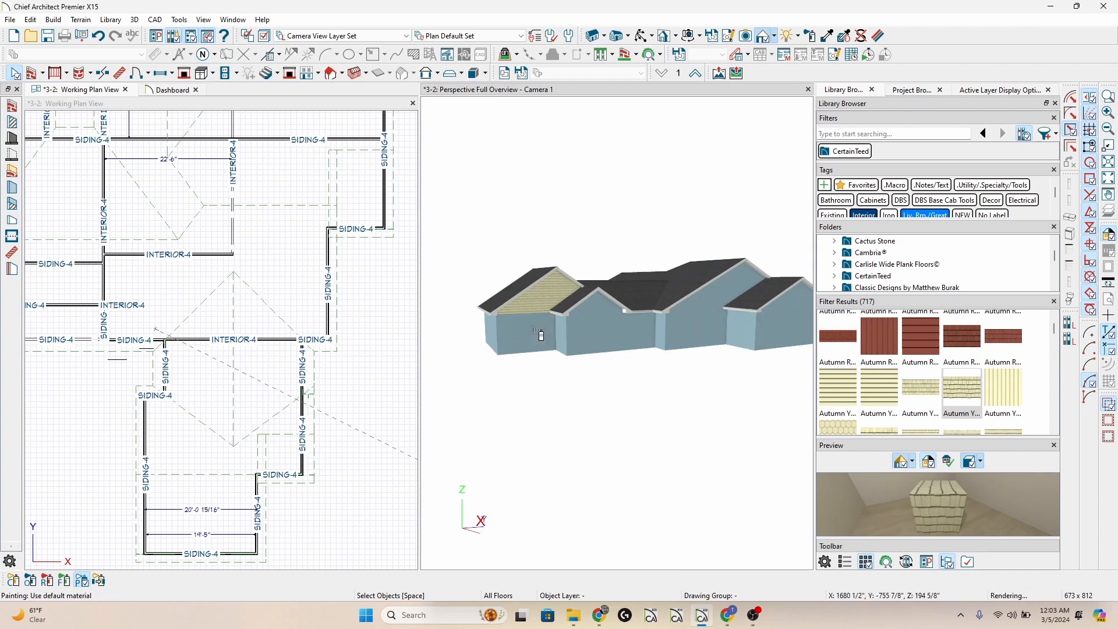
{"action": "left_click", "coordinate": [538, 300]}
{"action": "key", "text": "Escape"}
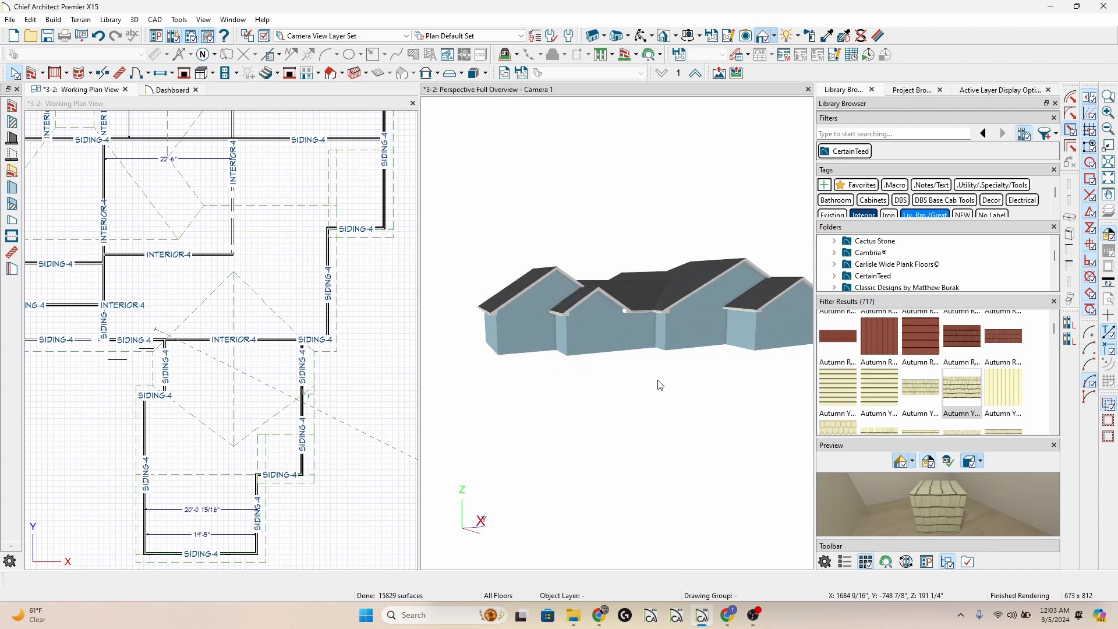
Inspect the materials of the room at the rear deck in its room specification.
{"action": "middle_click_drag", "start_coordinate": [659, 385], "coordinate": [379, 392]}
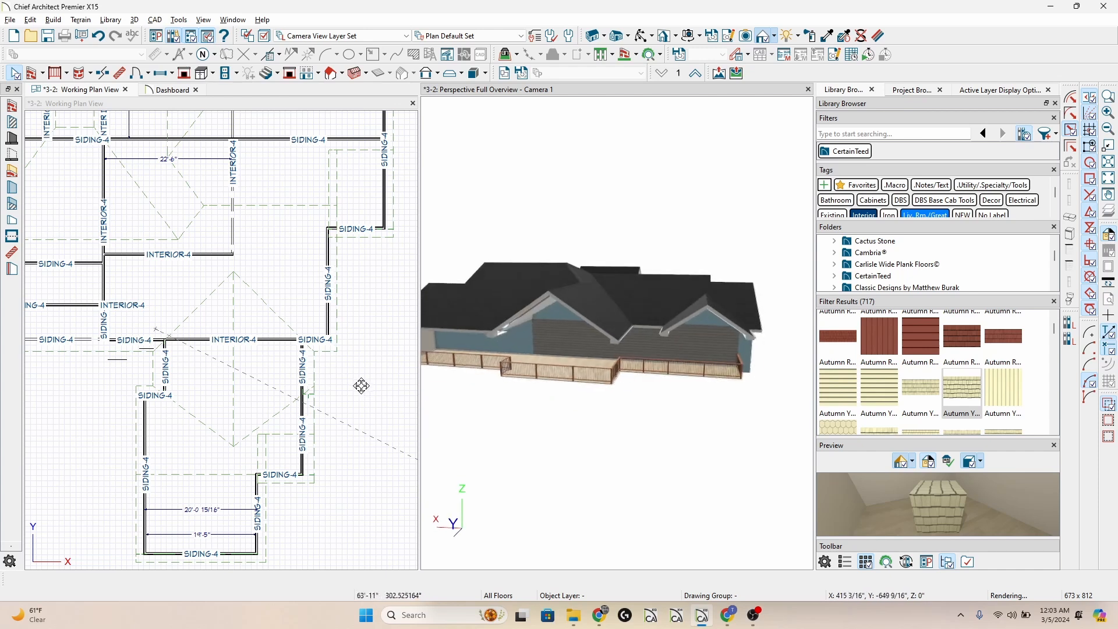
{"action": "left_click", "coordinate": [692, 340]}
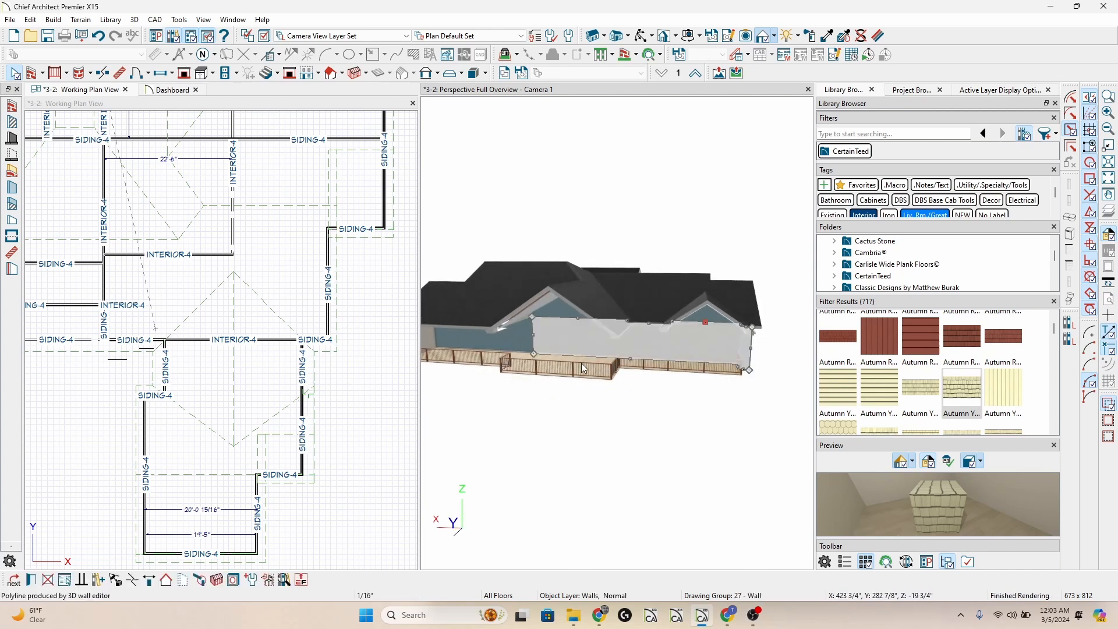
{"action": "left_click", "coordinate": [560, 355]}
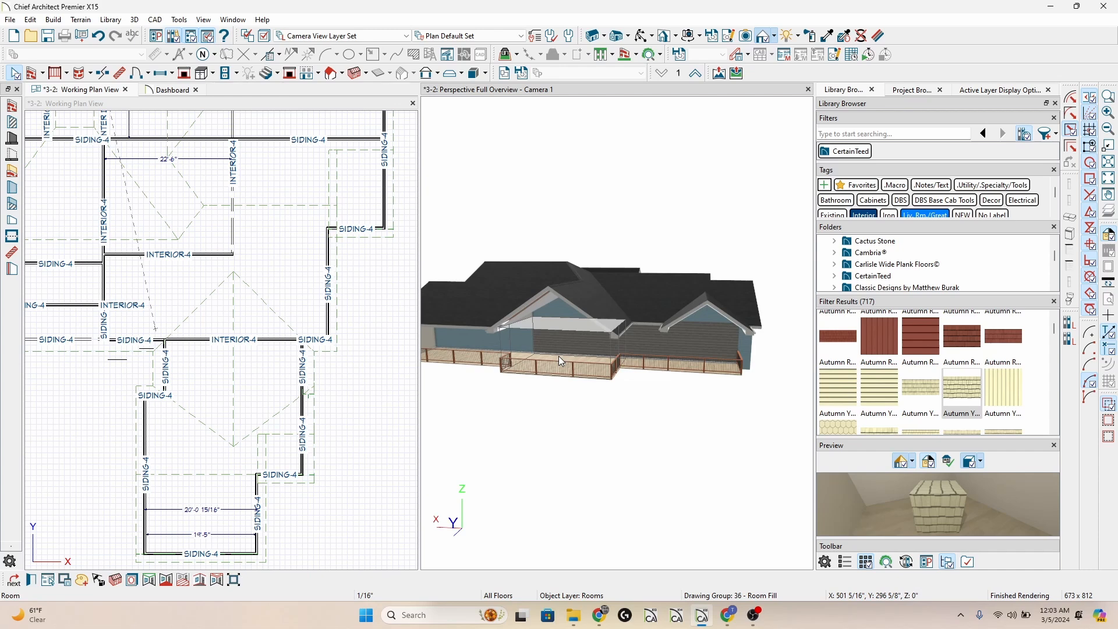
{"action": "double_click", "coordinate": [558, 355]}
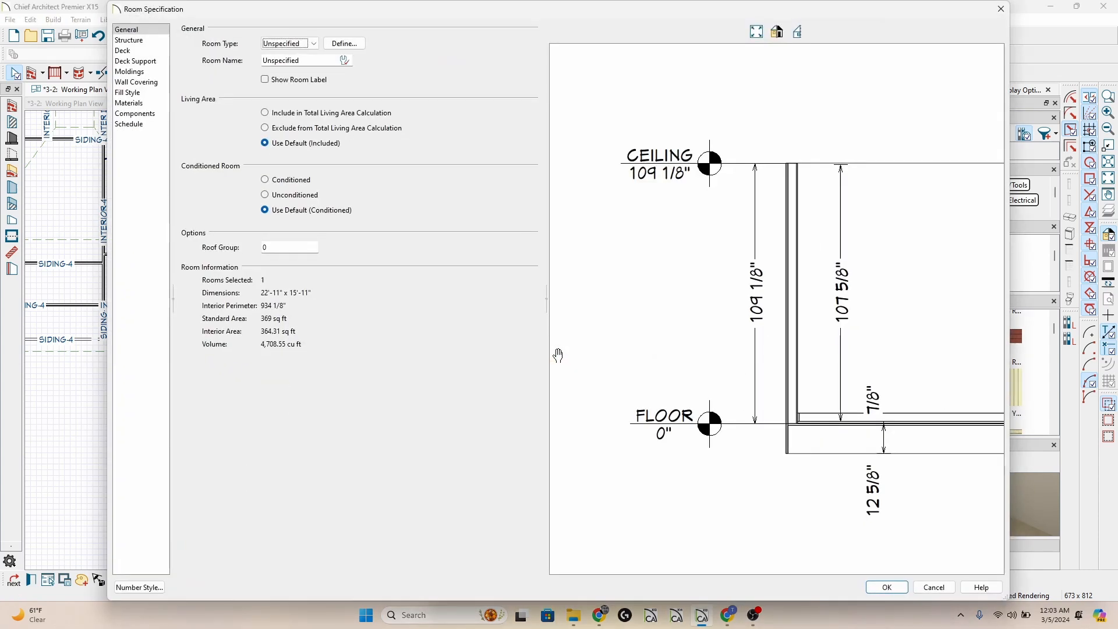
{"action": "left_click", "coordinate": [156, 104]}
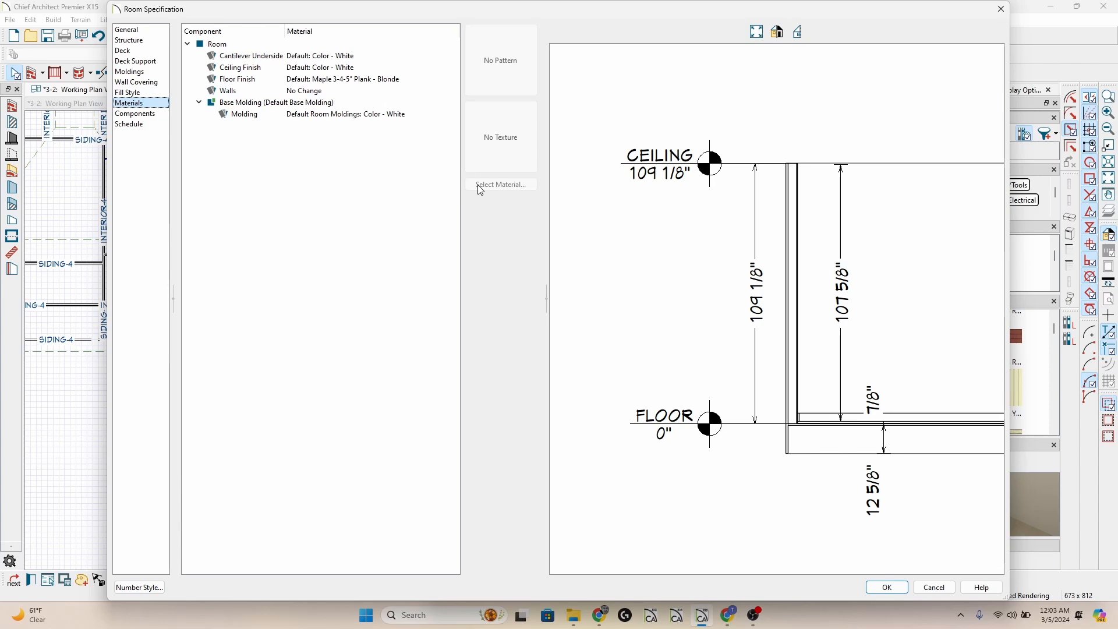
{"action": "key", "text": "Escape"}
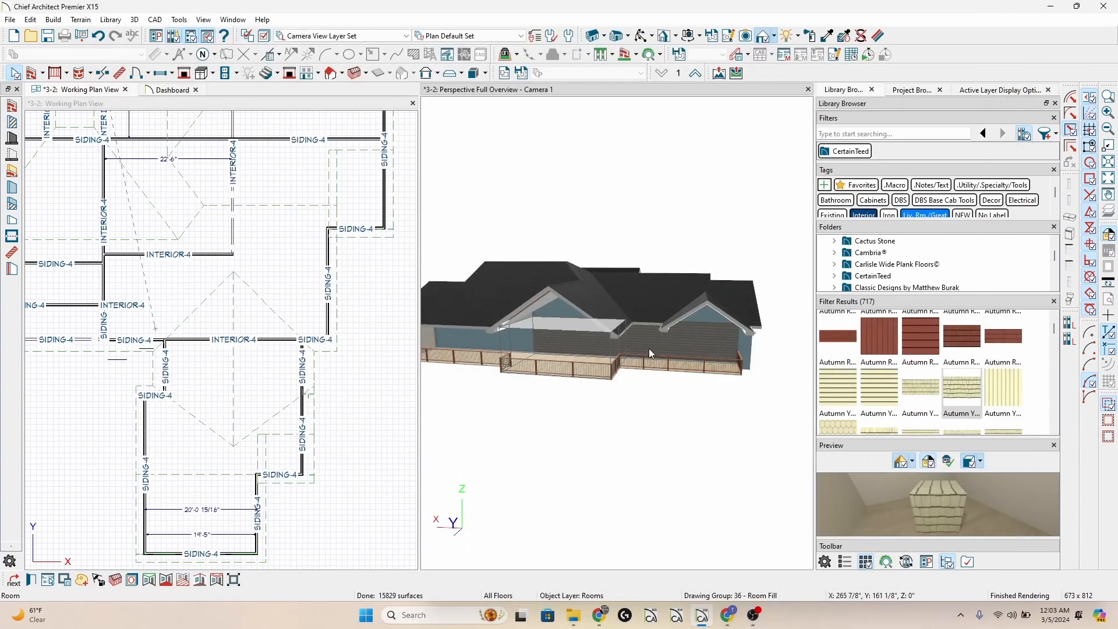
Inspect the wall type and exterior surface material in the specification of the dark-sided wall behind the deck.
{"action": "double_click", "coordinate": [690, 338]}
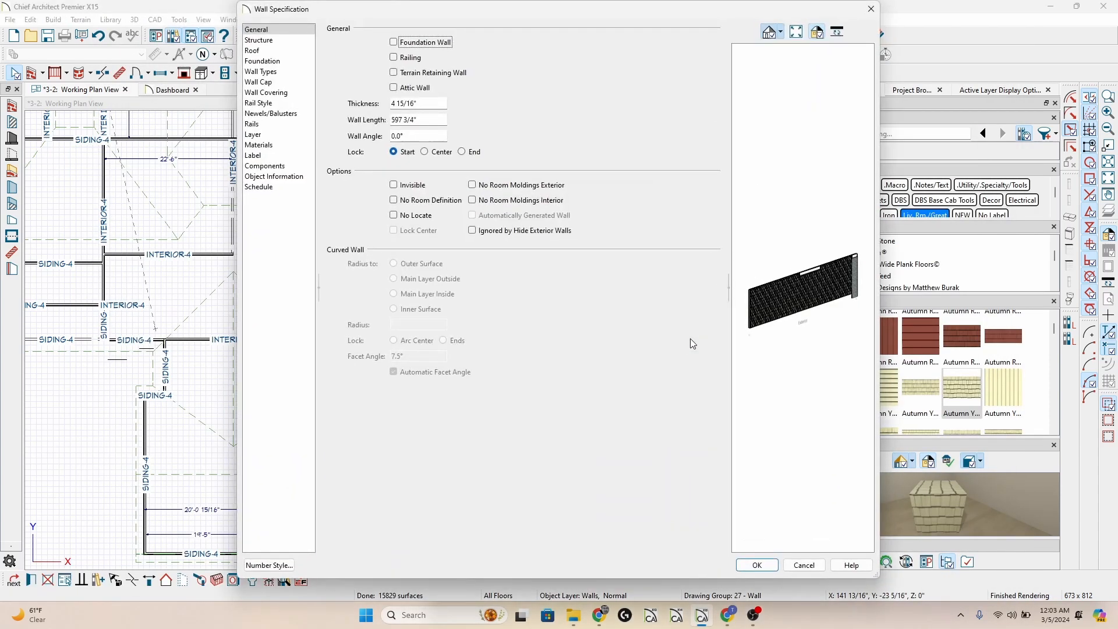
{"action": "left_click", "coordinate": [288, 72]}
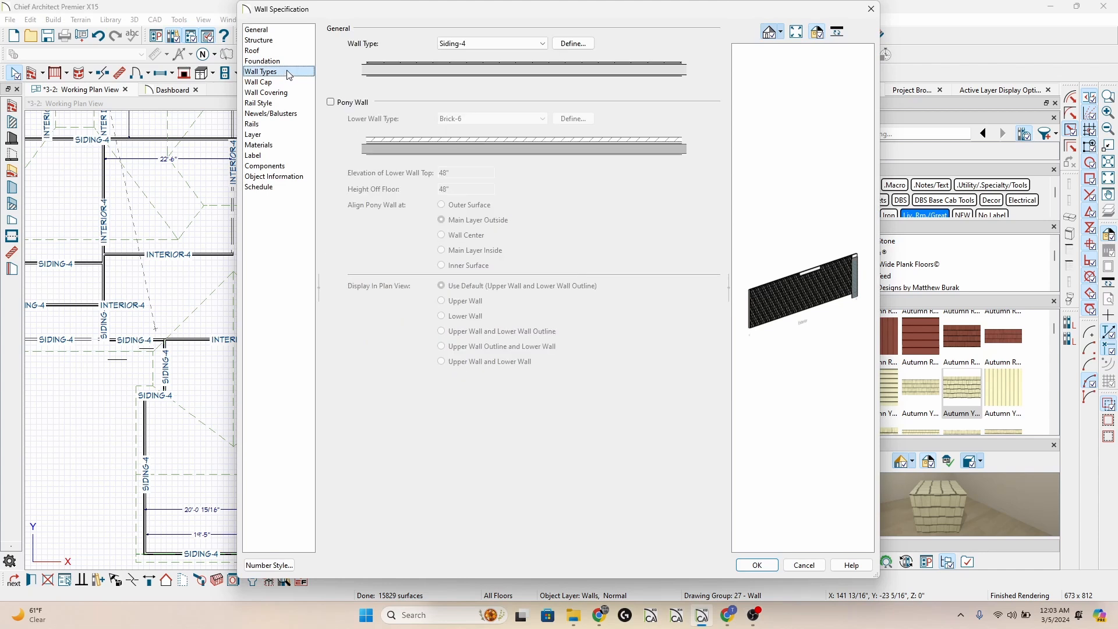
{"action": "left_click", "coordinate": [283, 146]}
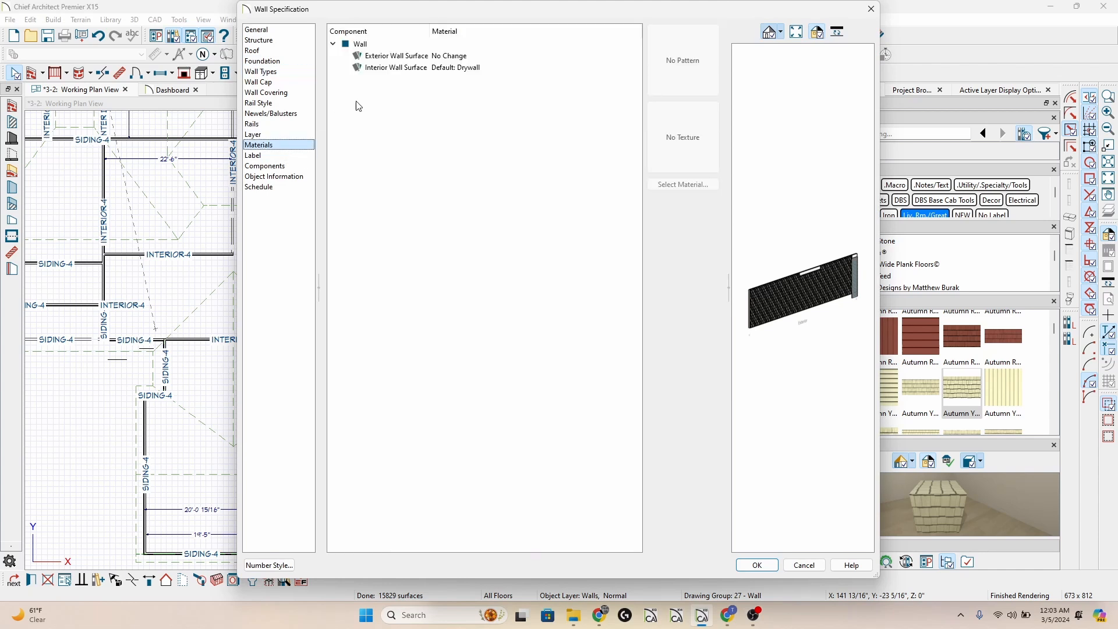
{"action": "left_click", "coordinate": [402, 56]}
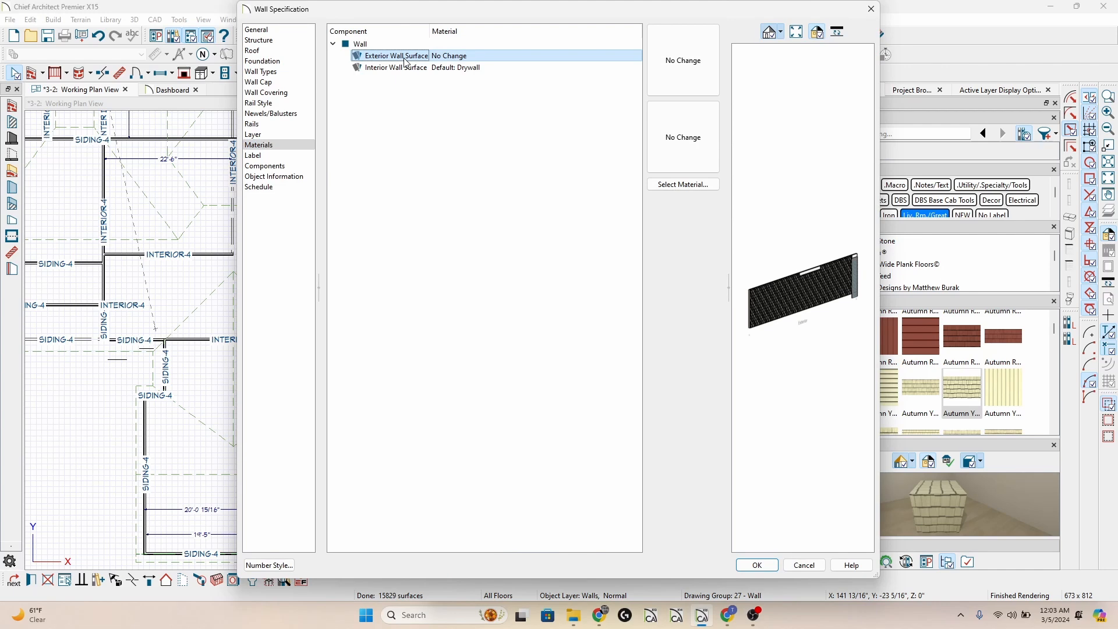
{"action": "key", "text": "Escape"}
{"action": "key", "text": "Escape"}
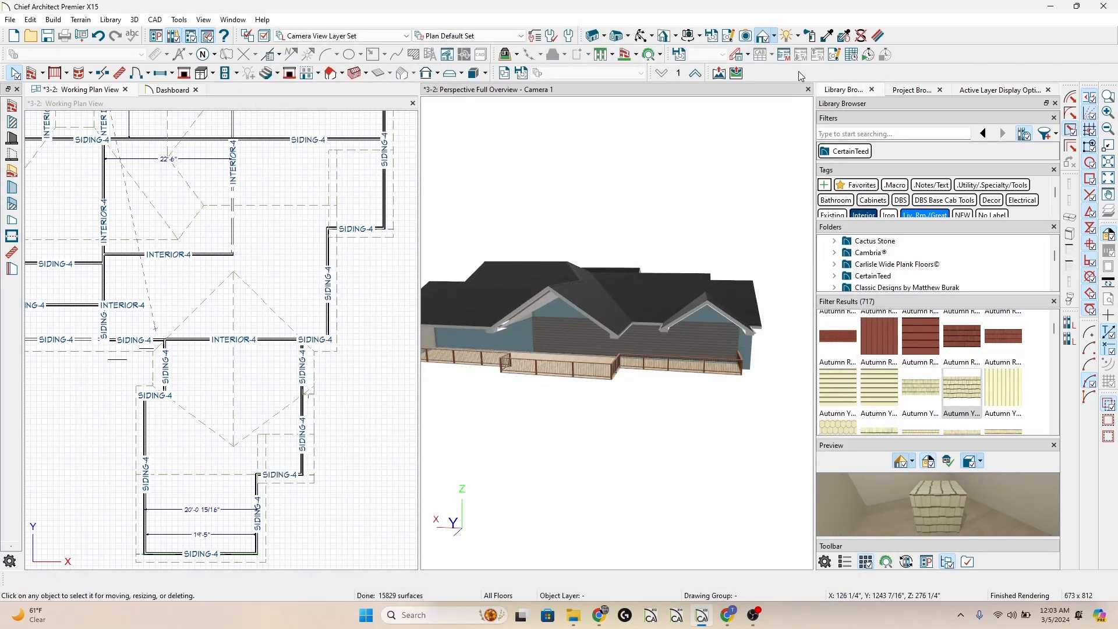
Paint the Use Default plan material in plan mode onto the dark-sided rear wall behind the deck.
{"action": "left_click", "coordinate": [809, 36]}
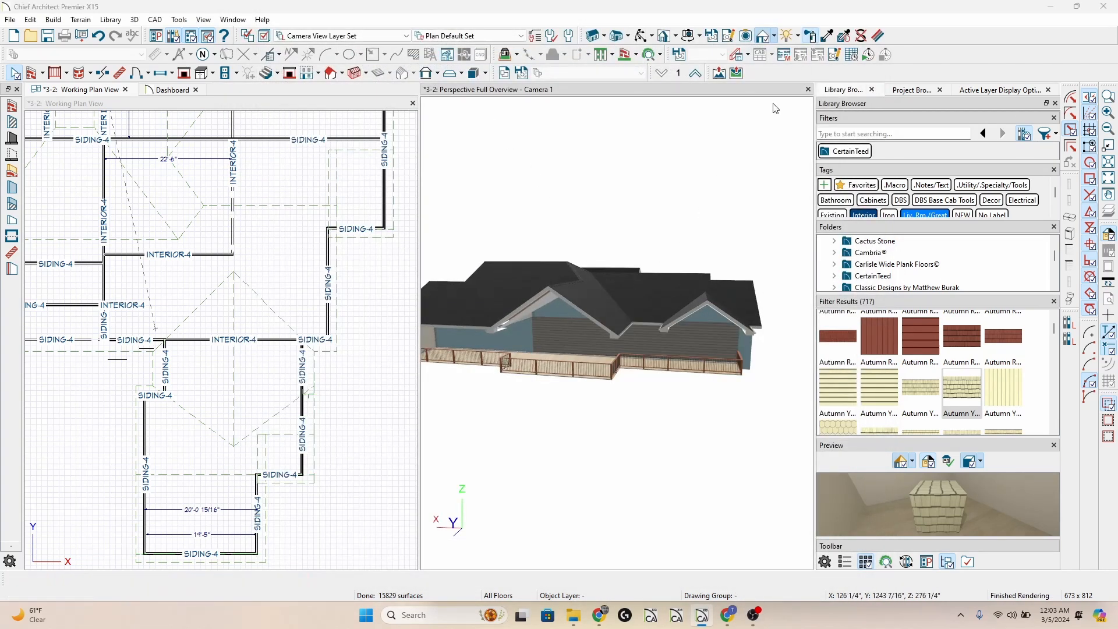
{"action": "left_click", "coordinate": [382, 77]}
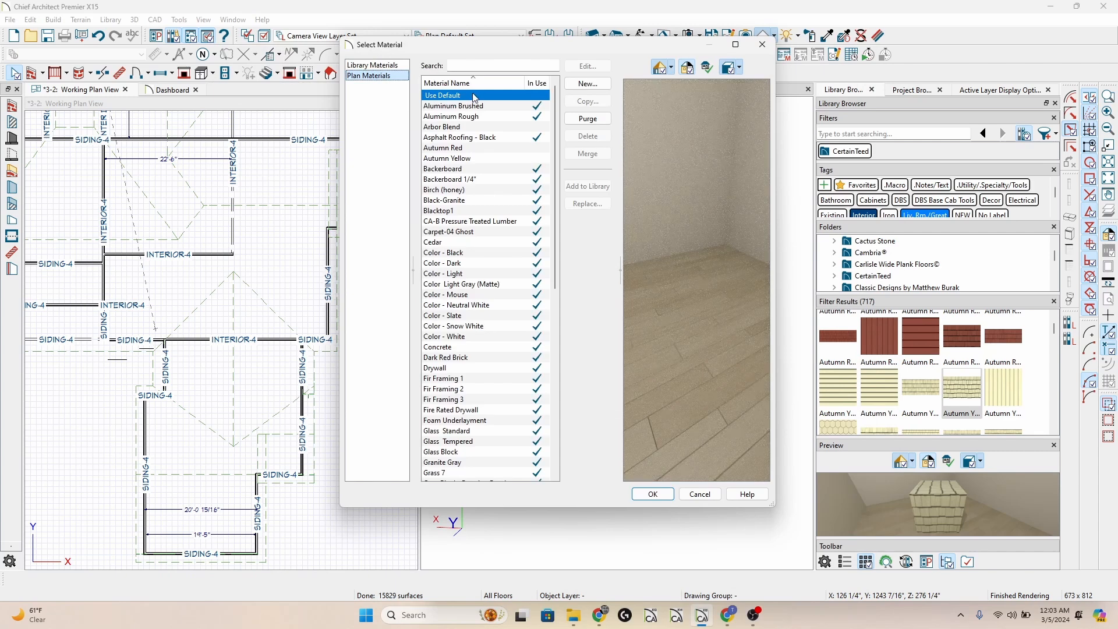
{"action": "left_click", "coordinate": [646, 494]}
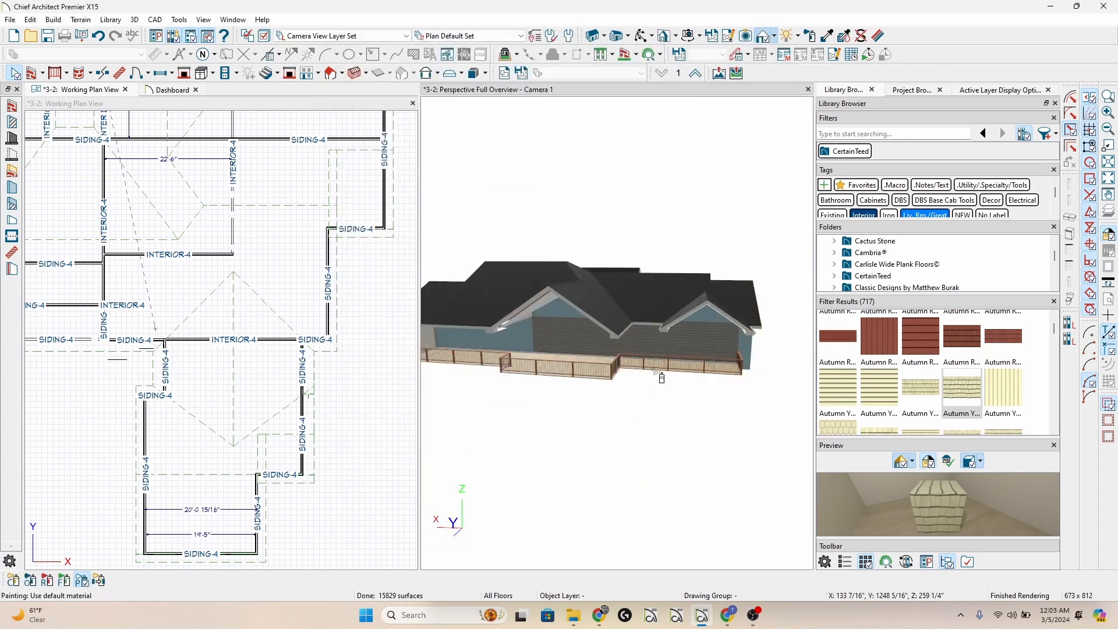
{"action": "left_click", "coordinate": [699, 342]}
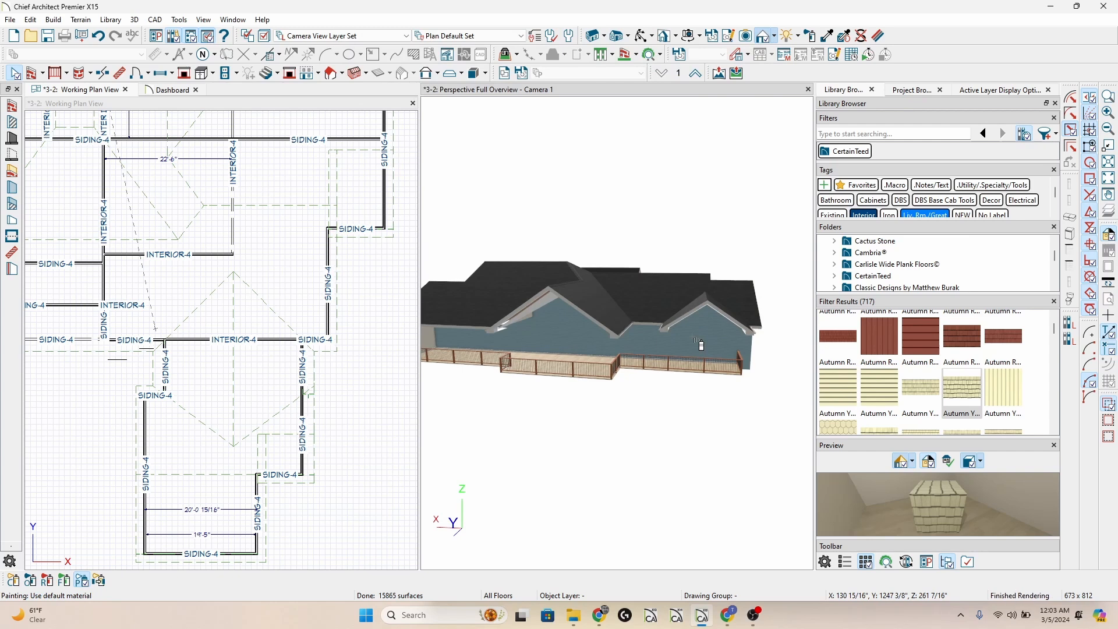
Inspect the surface materials of the repainted rear wall in its wall specification, and undo the Use Default paint on it.
{"action": "key", "text": "Escape"}
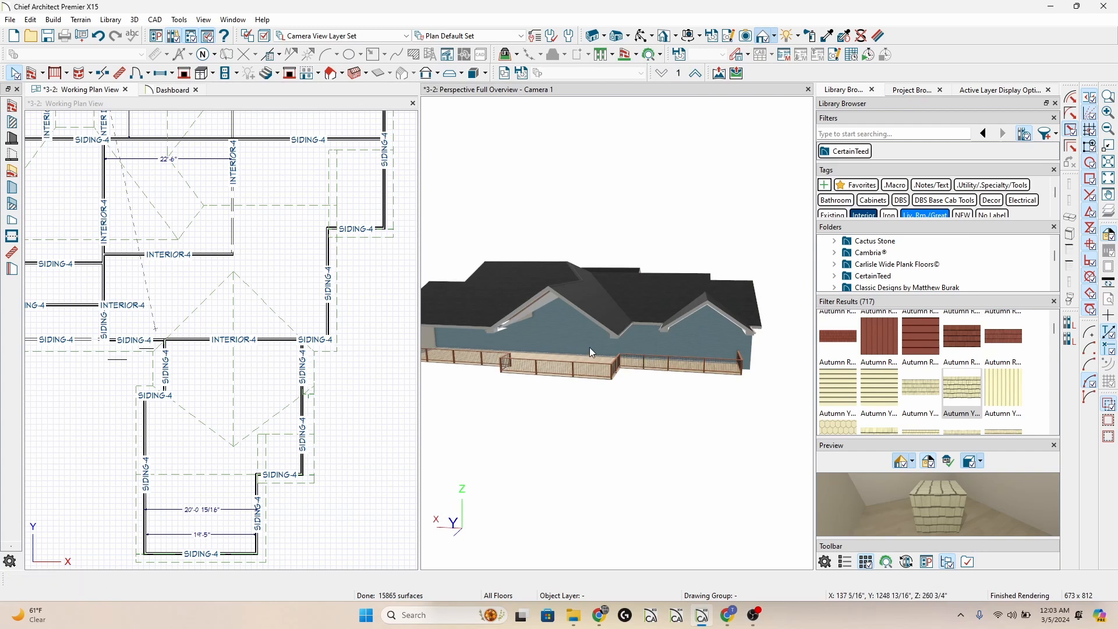
{"action": "left_click", "coordinate": [680, 345]}
{"action": "key", "text": "ctrl+e"}
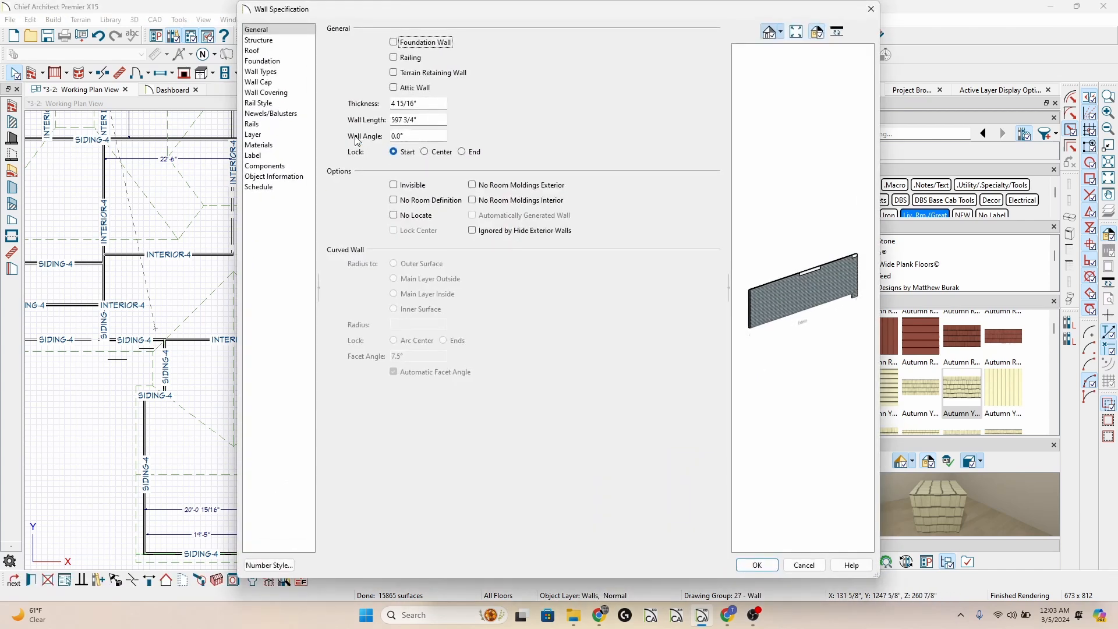
{"action": "left_click", "coordinate": [277, 146]}
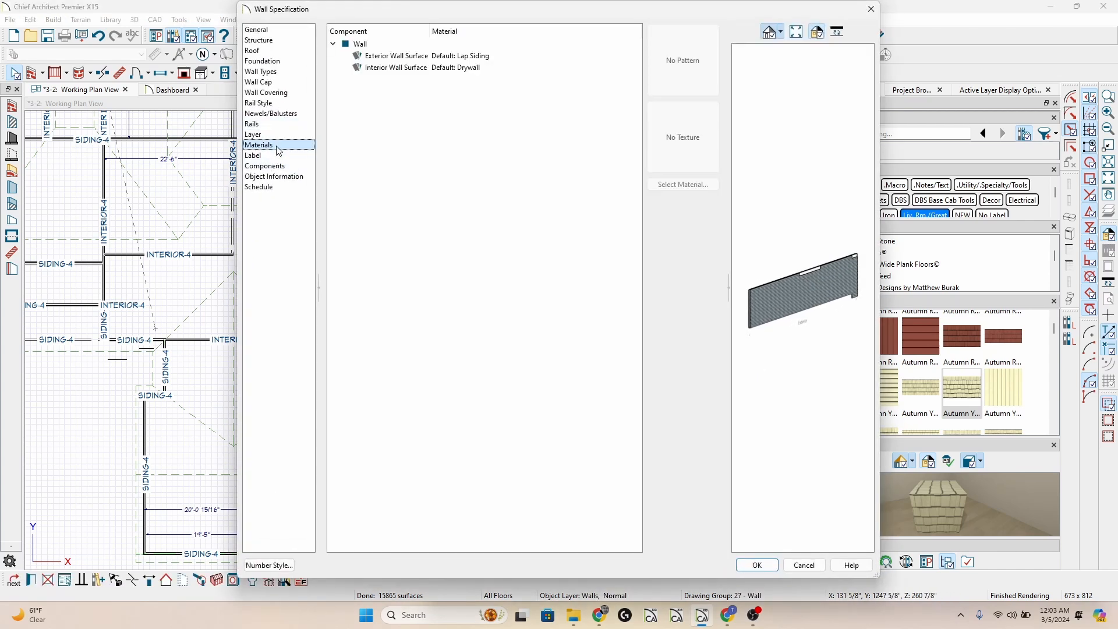
{"action": "key", "text": "Escape"}
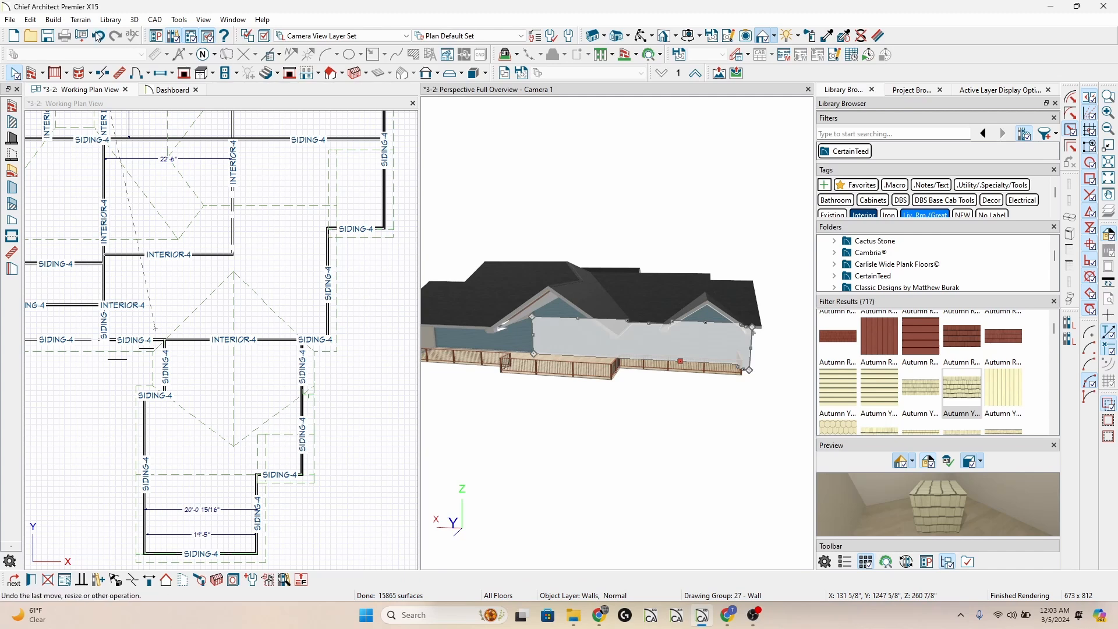
{"action": "left_click", "coordinate": [95, 33]}
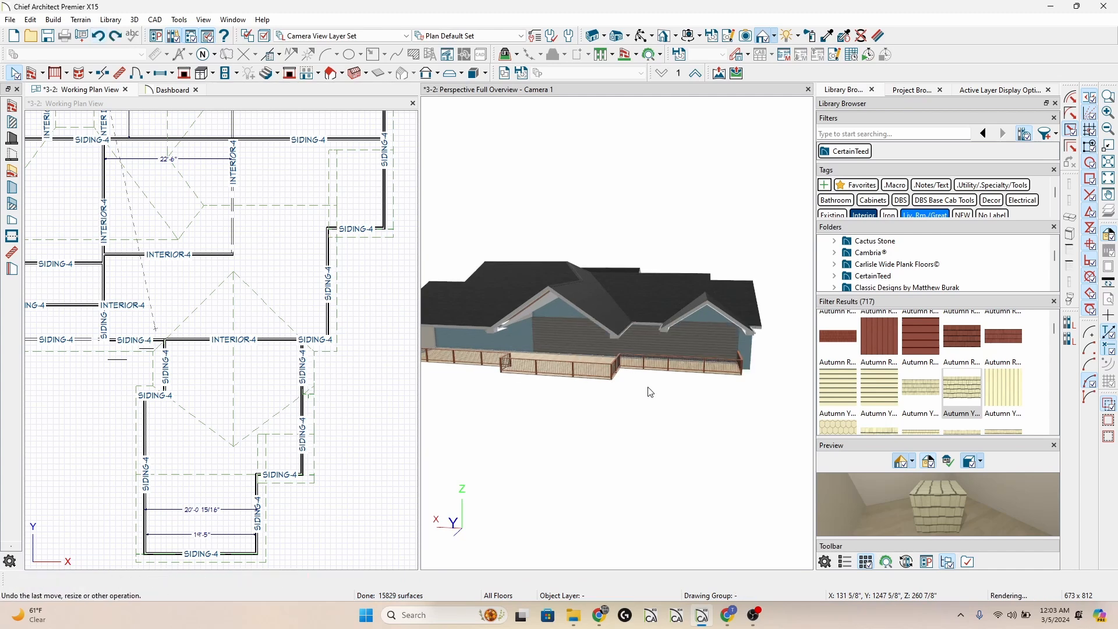
Set the exterior wall surface of the dark-sided rear wall to the Use Default plan material in its wall specification.
{"action": "left_click", "coordinate": [703, 337]}
{"action": "key", "text": "ctrl+e"}
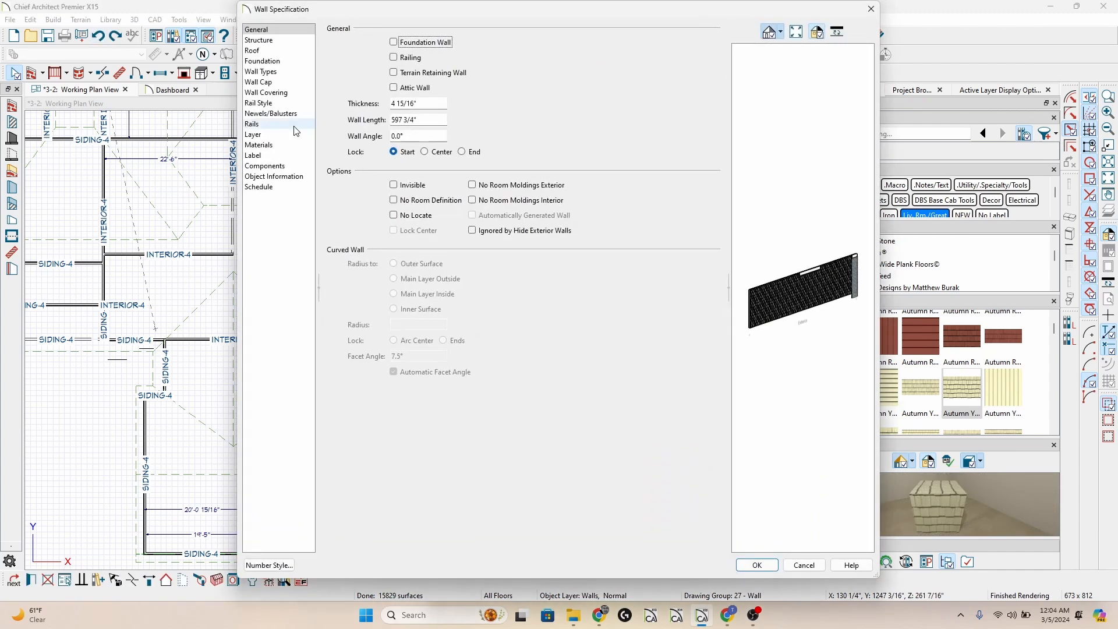
{"action": "left_click", "coordinate": [258, 144]}
{"action": "left_click", "coordinate": [385, 57]}
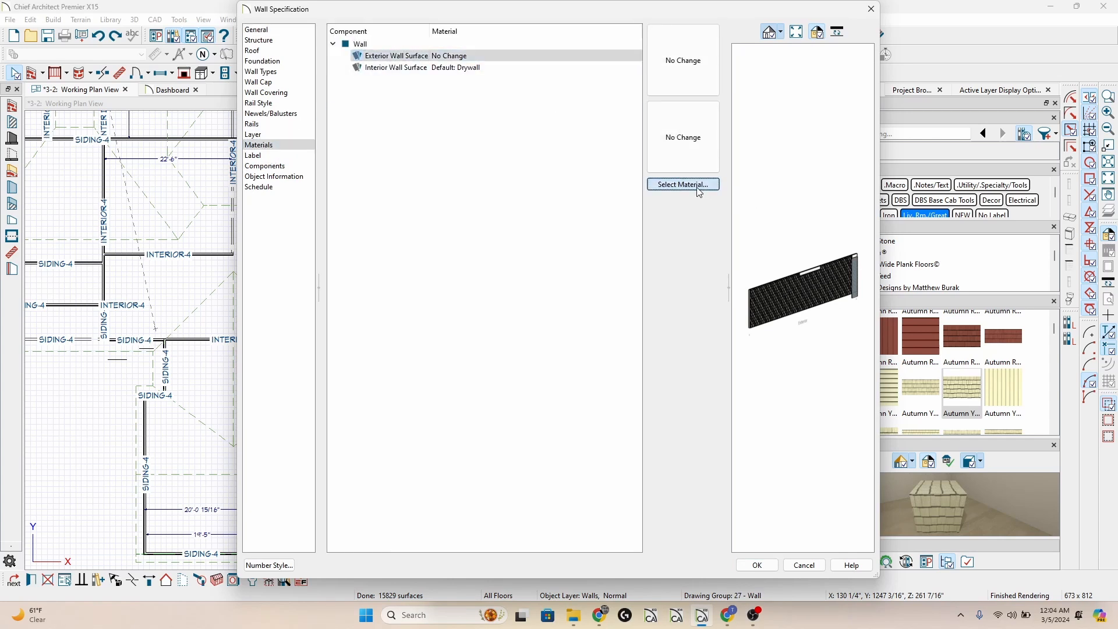
{"action": "left_click", "coordinate": [699, 187]}
{"action": "left_click", "coordinate": [380, 78]}
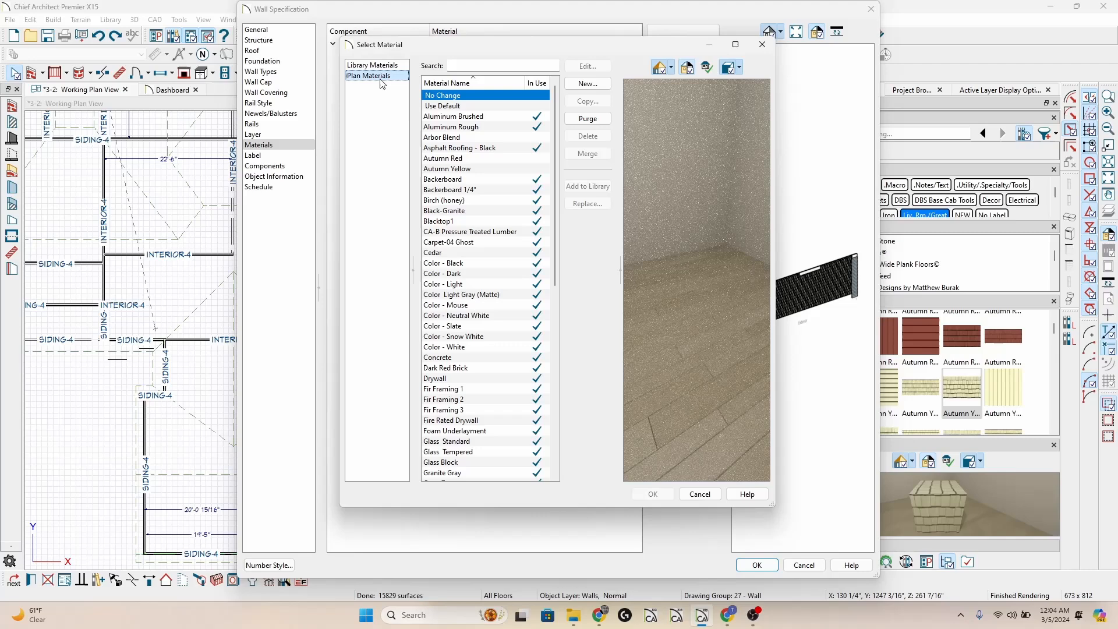
{"action": "double_click", "coordinate": [446, 107]}
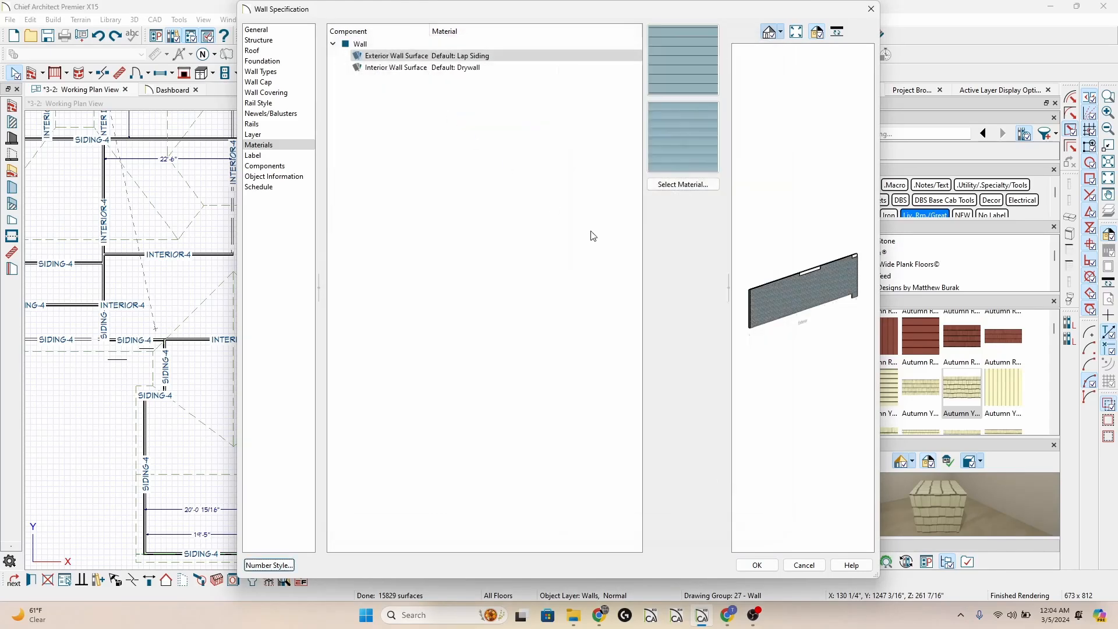
{"action": "left_click", "coordinate": [764, 570]}
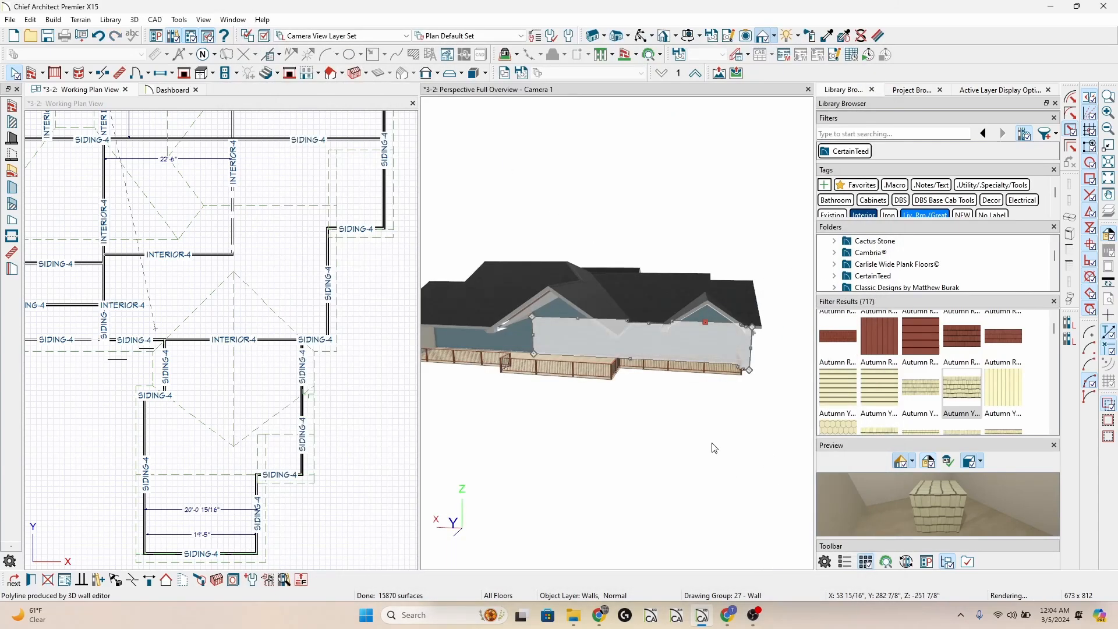
Highlight the separate rooms behind the rear wall and inspect the materials of the one at the projecting deck in its room specification.
{"action": "middle_click_drag", "start_coordinate": [625, 334], "coordinate": [641, 385]}
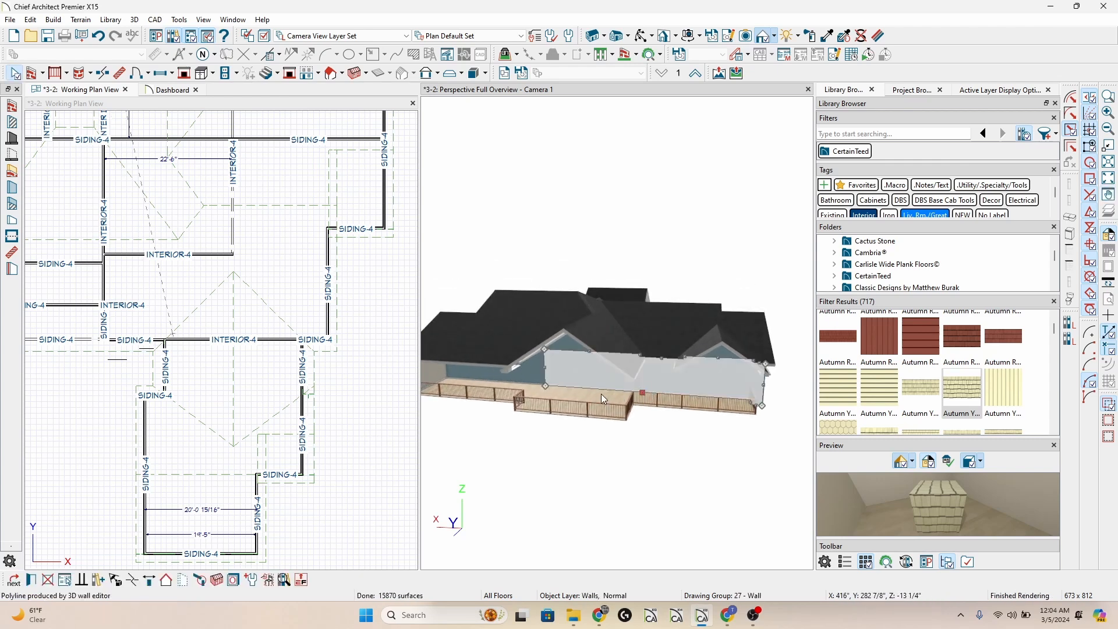
{"action": "left_click", "coordinate": [670, 398]}
{"action": "left_click", "coordinate": [676, 390]}
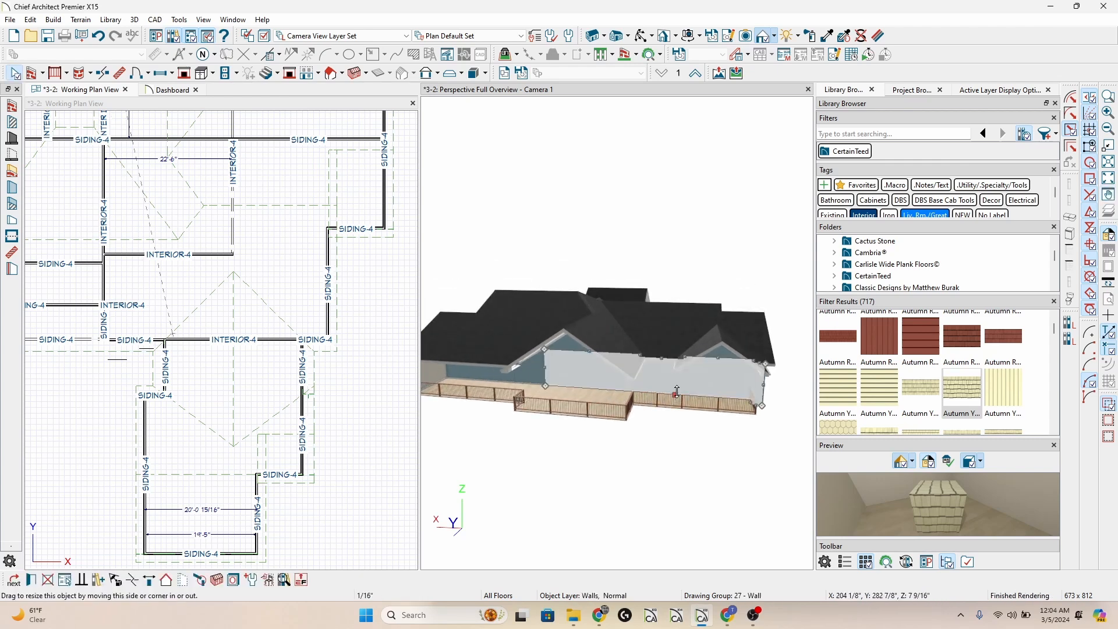
{"action": "left_click", "coordinate": [686, 395]}
{"action": "left_click", "coordinate": [698, 403]}
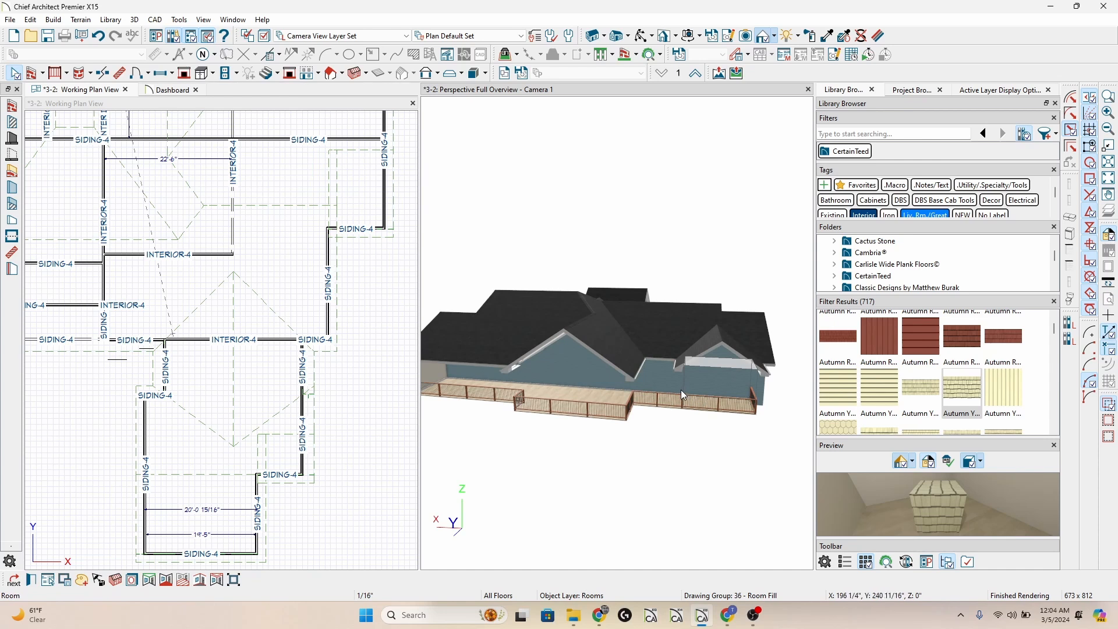
{"action": "left_click", "coordinate": [665, 399]}
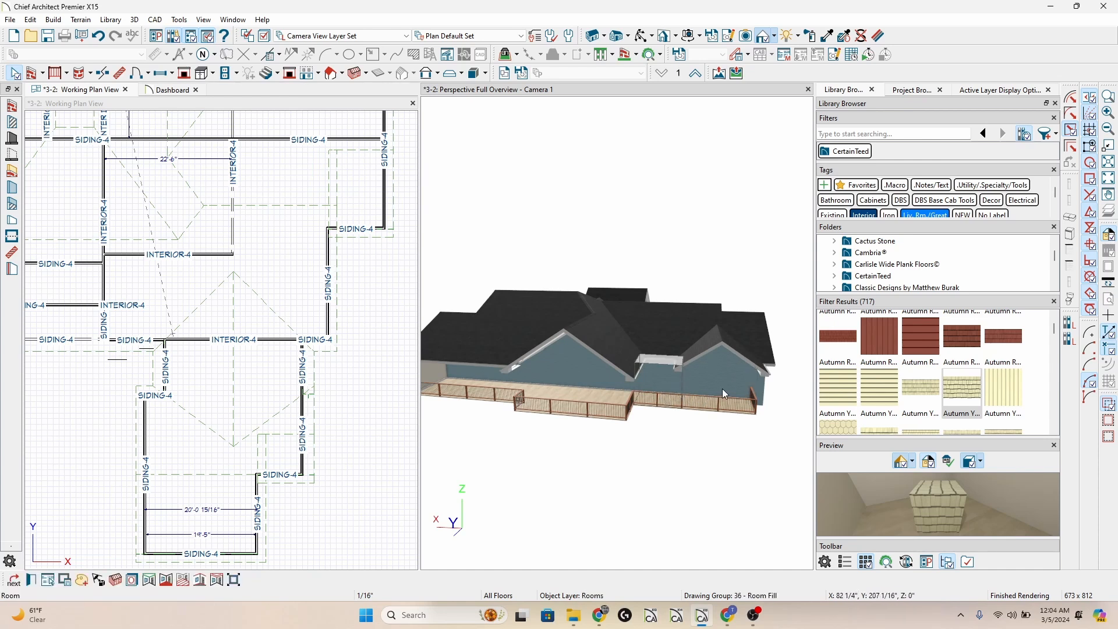
{"action": "key", "text": "Escape"}
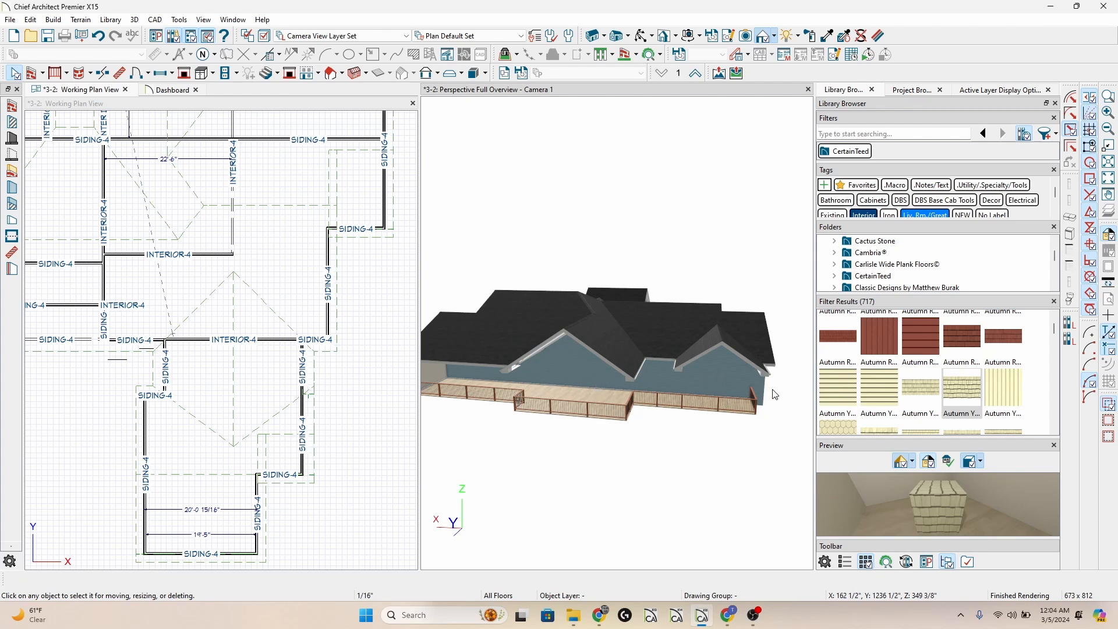
{"action": "double_click", "coordinate": [590, 396]}
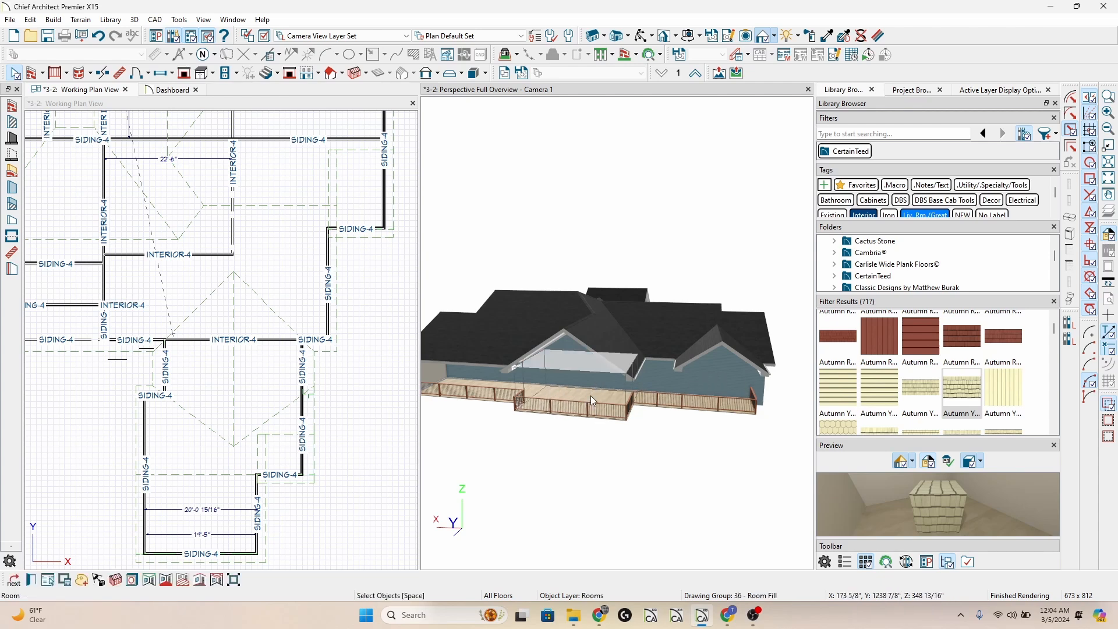
{"action": "left_click", "coordinate": [128, 103]}
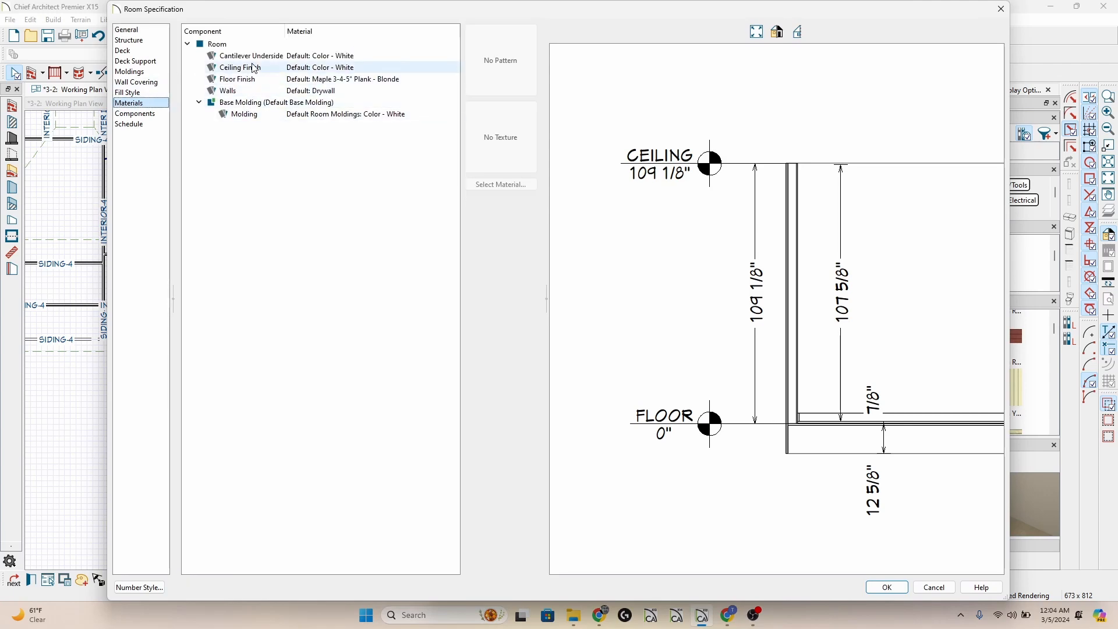
{"action": "key", "text": "Escape"}
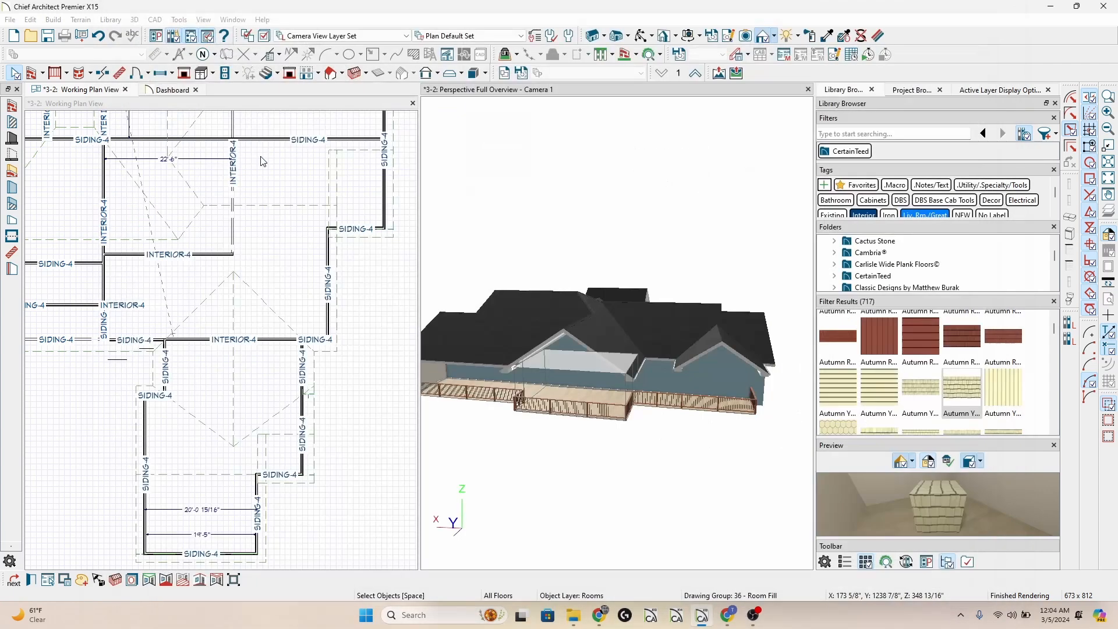
Undo the rear wall's material change, and set the Walls material of the room at the projecting deck to the Use Default plan material.
{"action": "left_click", "coordinate": [97, 38]}
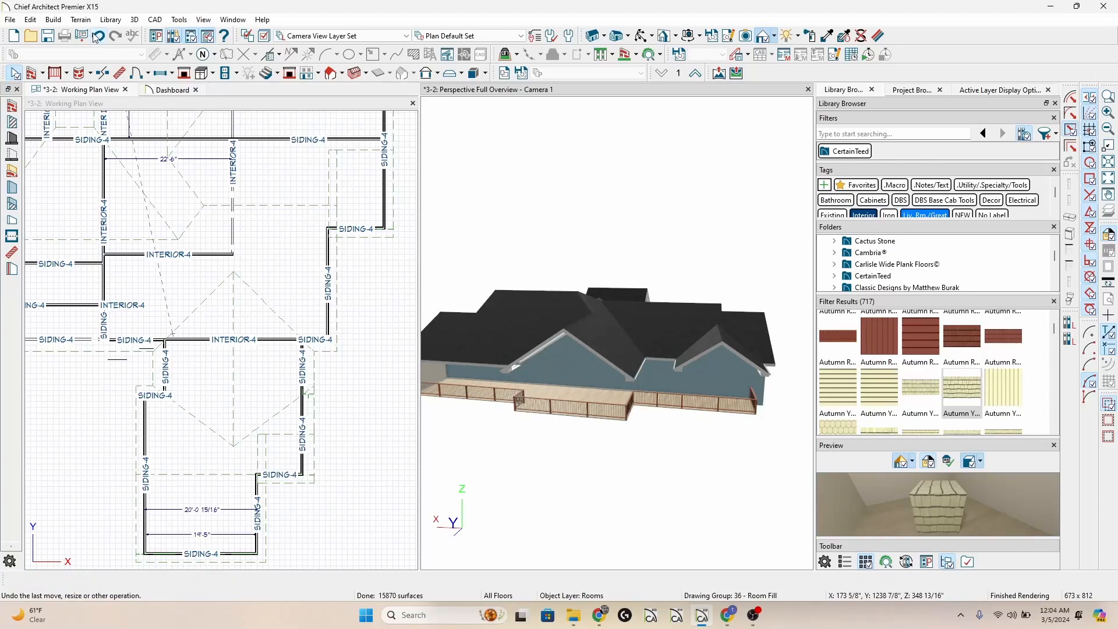
{"action": "left_click", "coordinate": [593, 400]}
{"action": "double_click", "coordinate": [592, 401]}
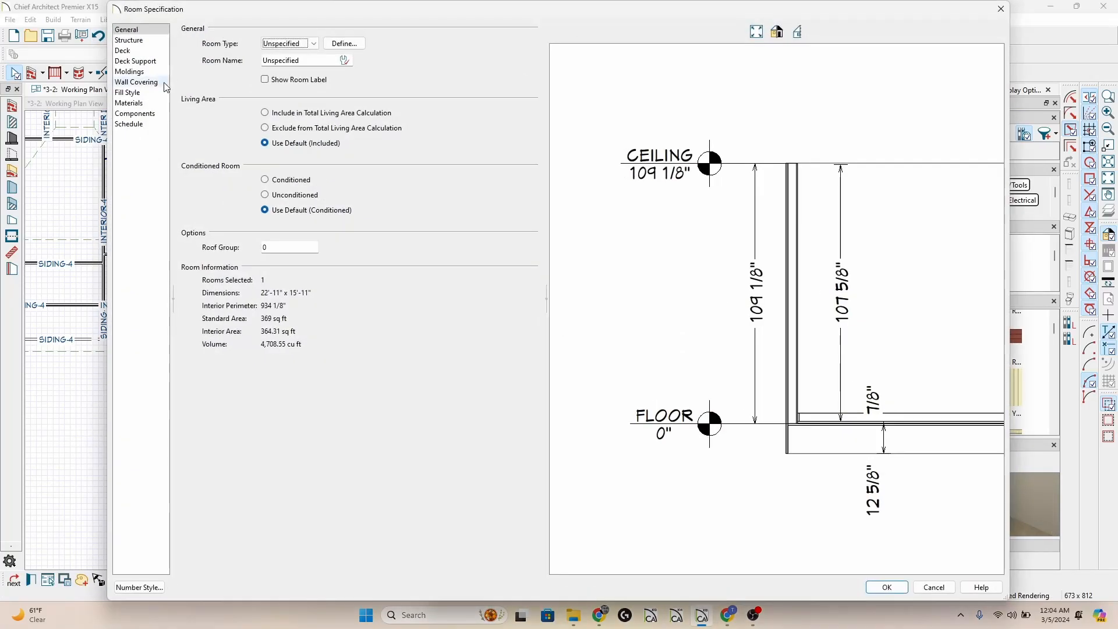
{"action": "left_click", "coordinate": [129, 103]}
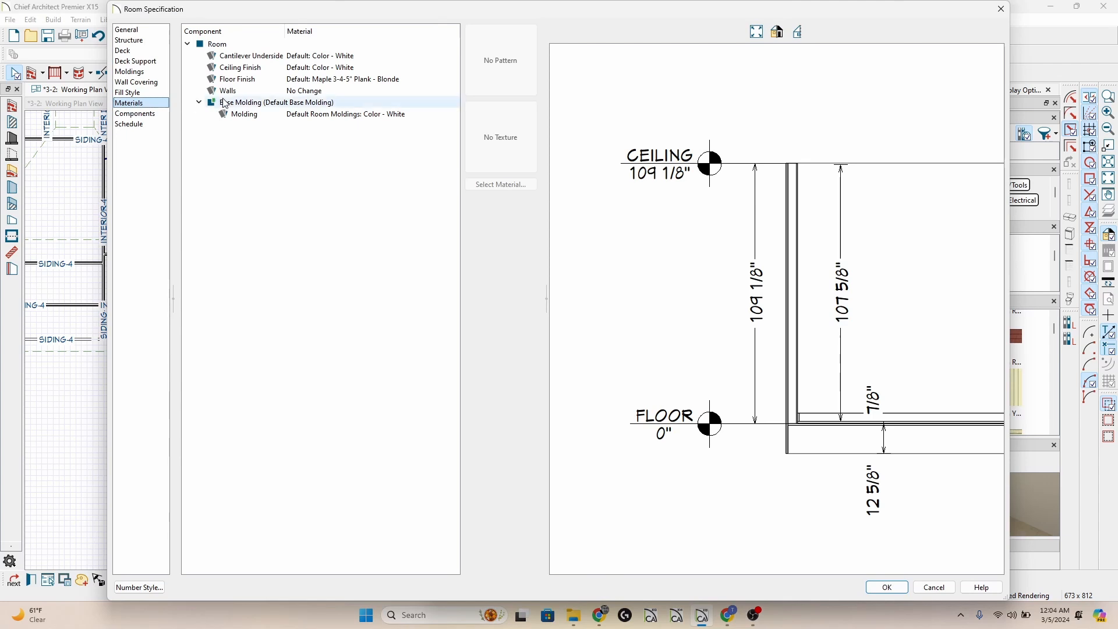
{"action": "left_click", "coordinate": [291, 91]}
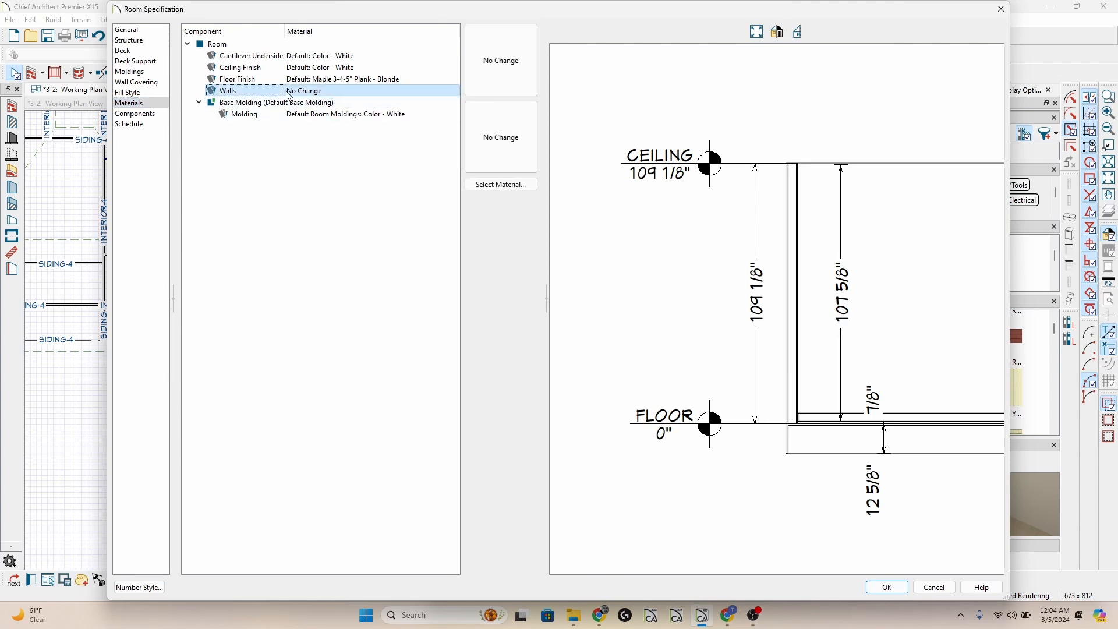
{"action": "left_click", "coordinate": [502, 186]}
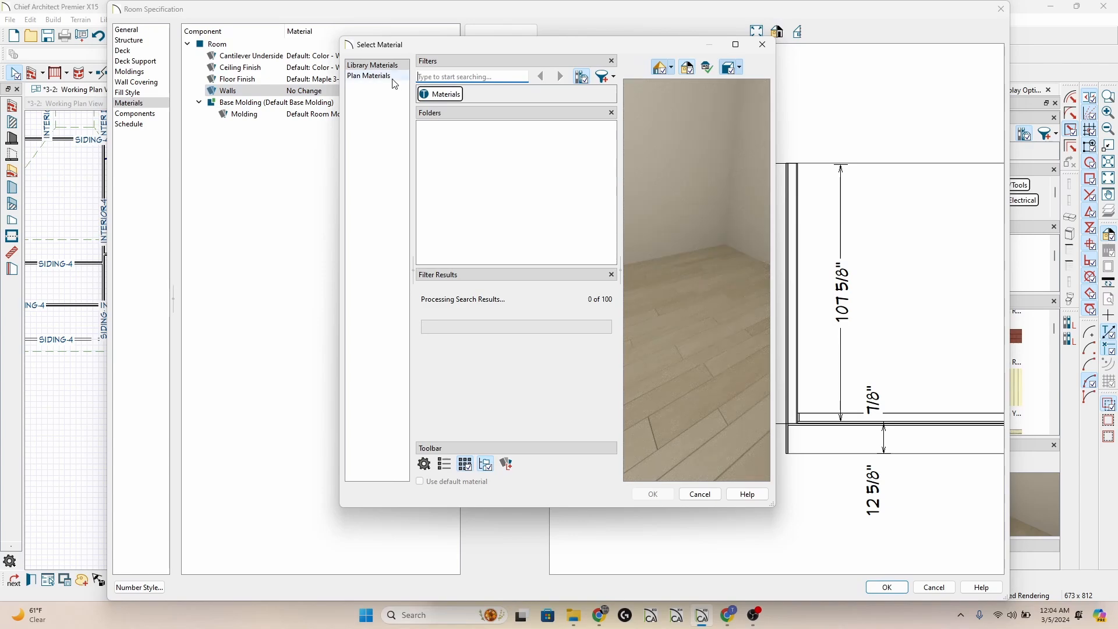
{"action": "left_click", "coordinate": [393, 78]}
{"action": "double_click", "coordinate": [442, 108]}
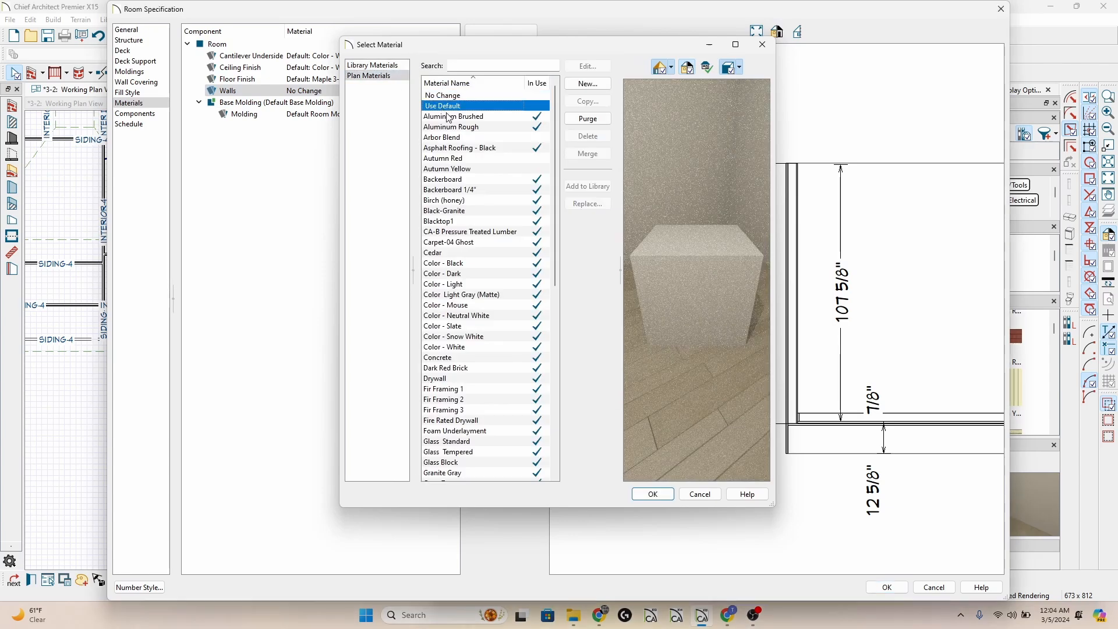
{"action": "key", "text": "Return"}
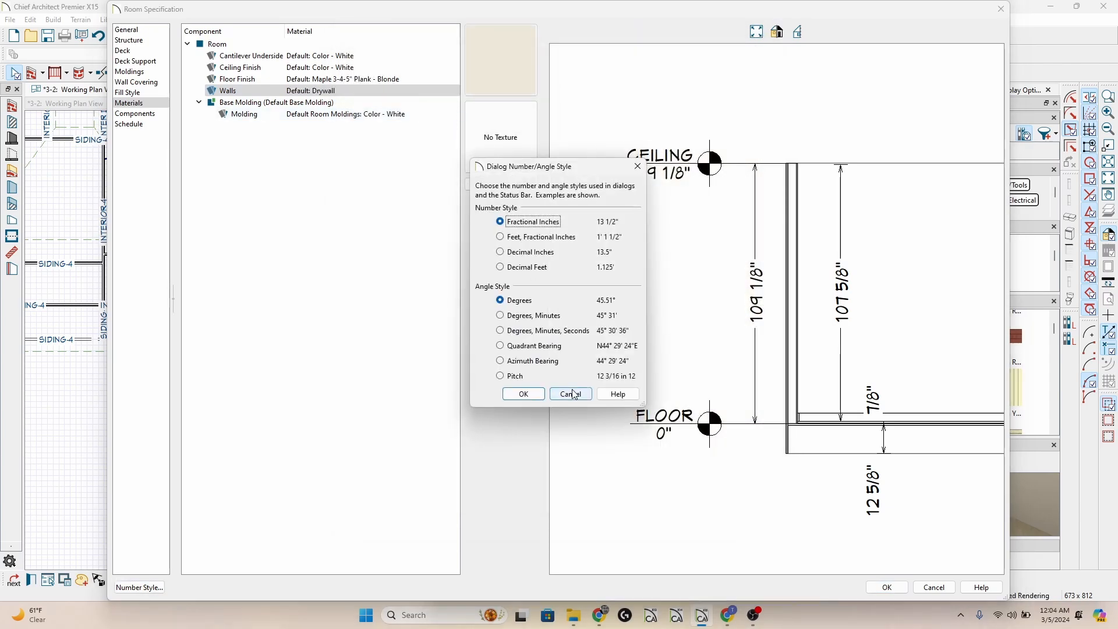
{"action": "left_click", "coordinate": [571, 394]}
{"action": "left_click", "coordinate": [887, 587]}
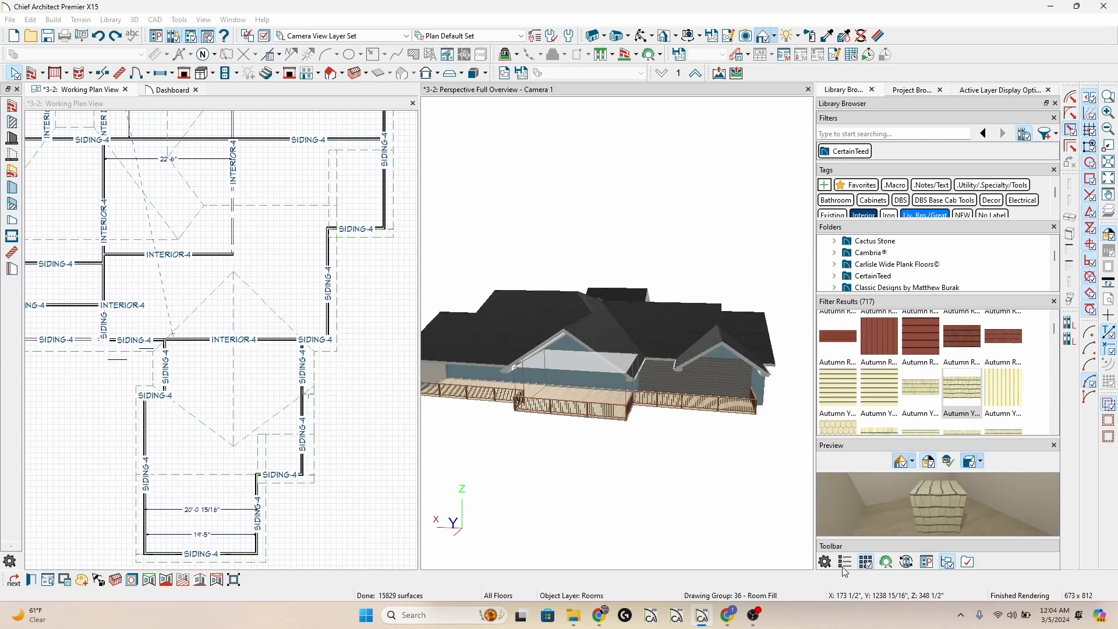
{"action": "left_click", "coordinate": [626, 435]}
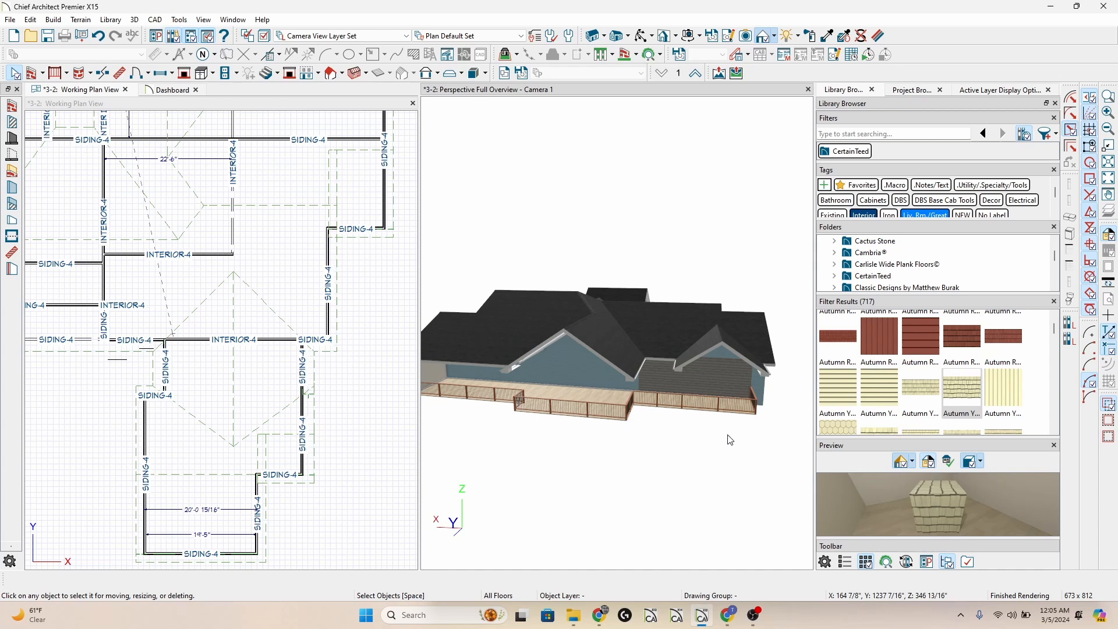
Start the Material Eyedropper for picking up a material and applying it to other objects.
{"action": "left_click", "coordinate": [831, 36]}
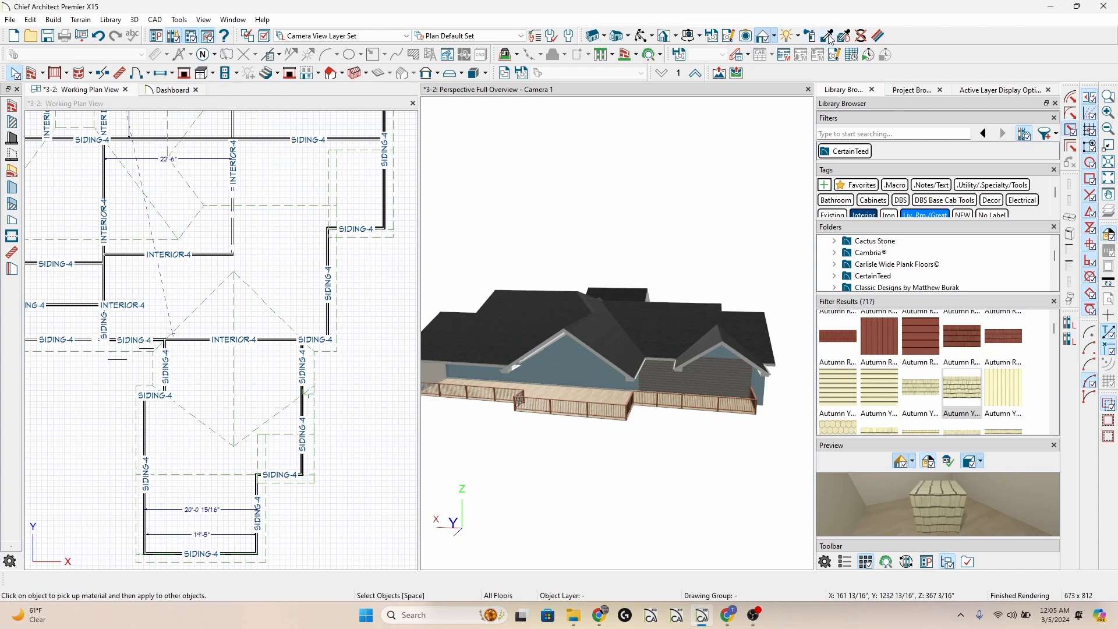